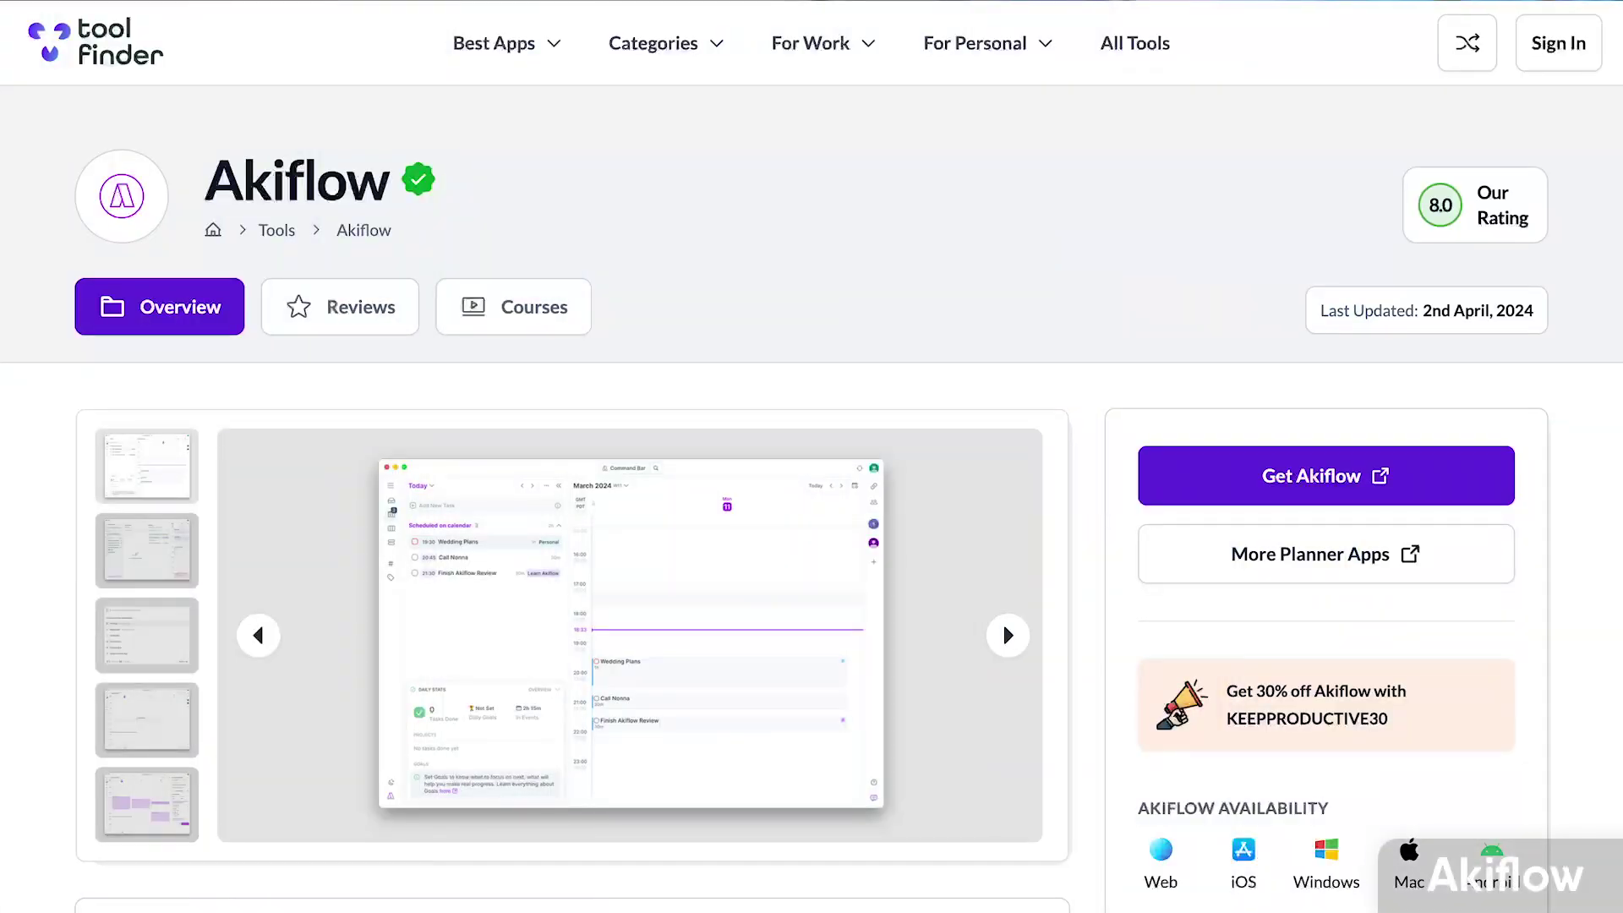
scroll(811, 457, down, 3)
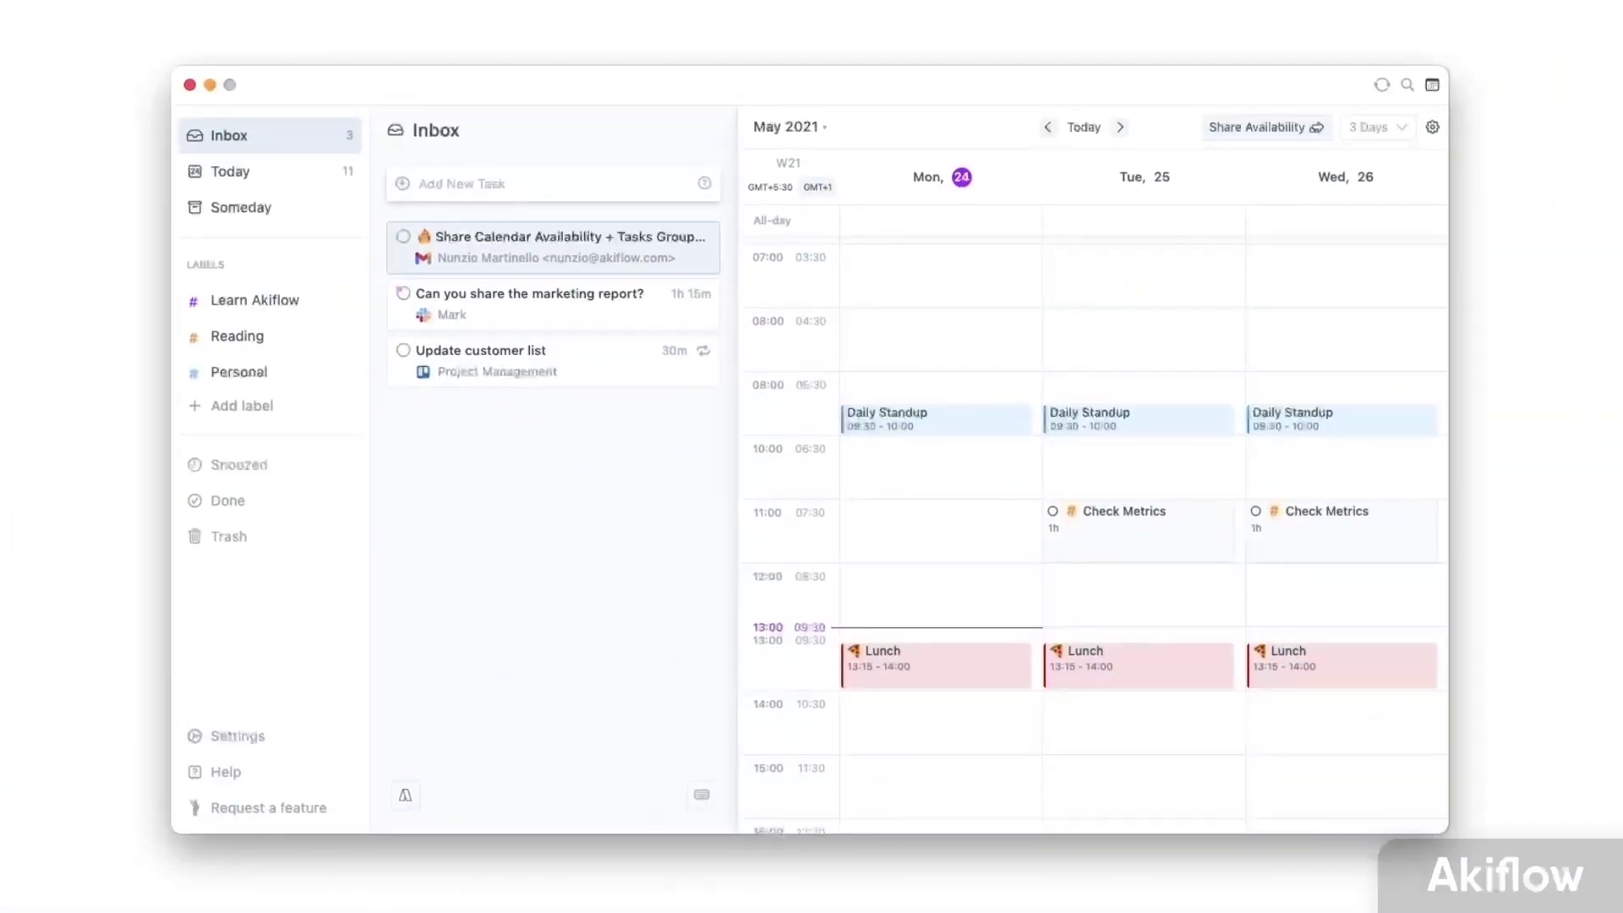
key(s)
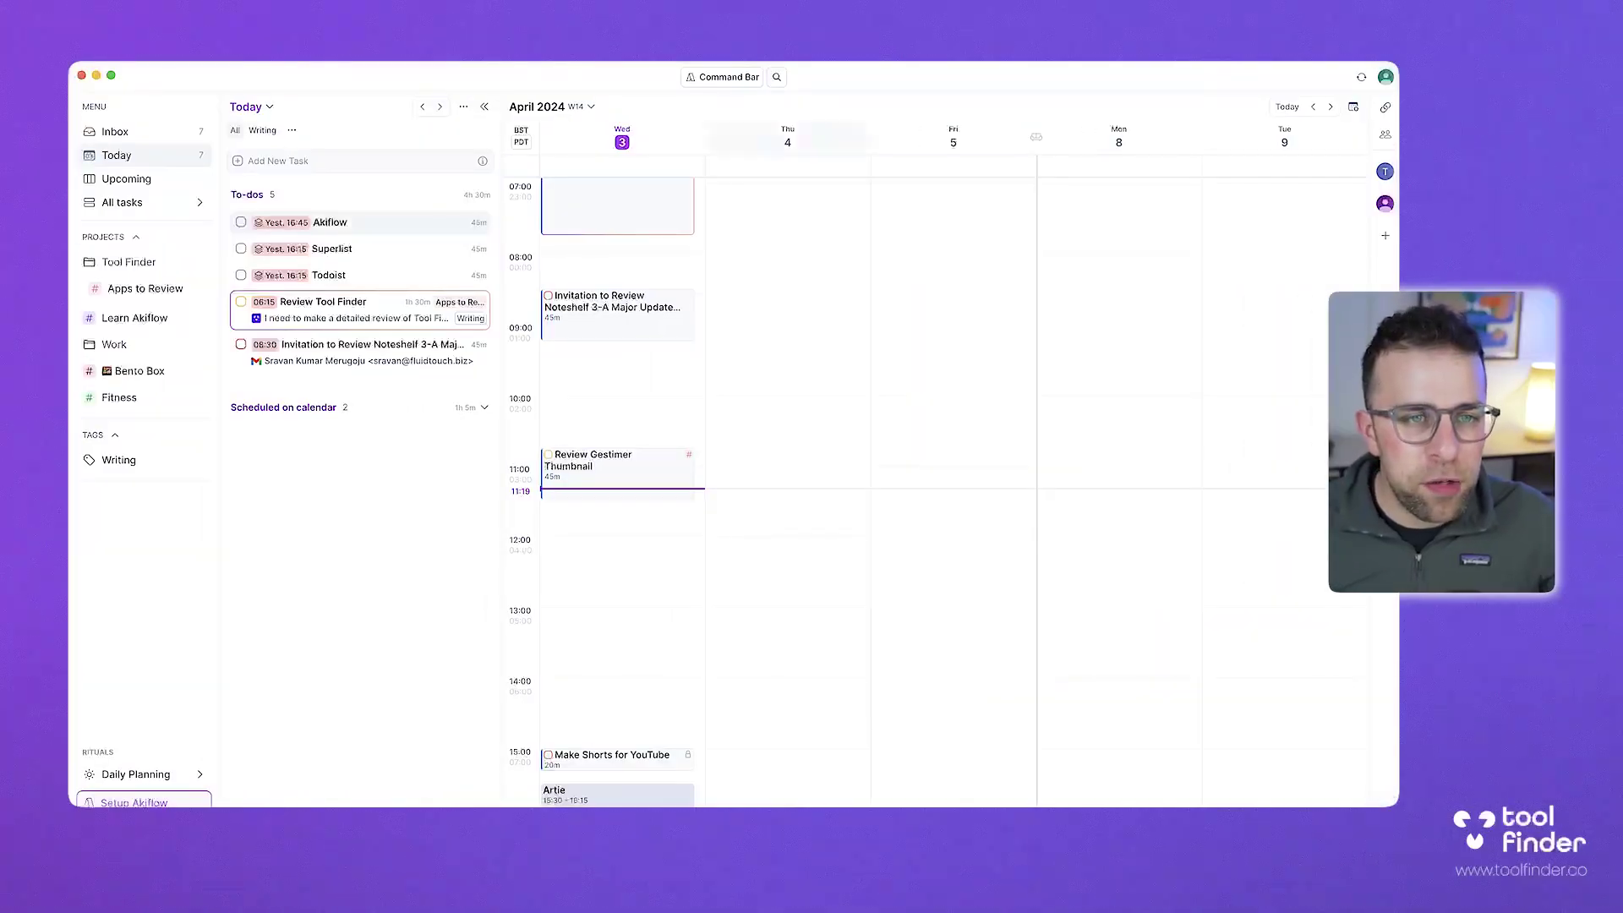
scroll(935, 490, up, 1)
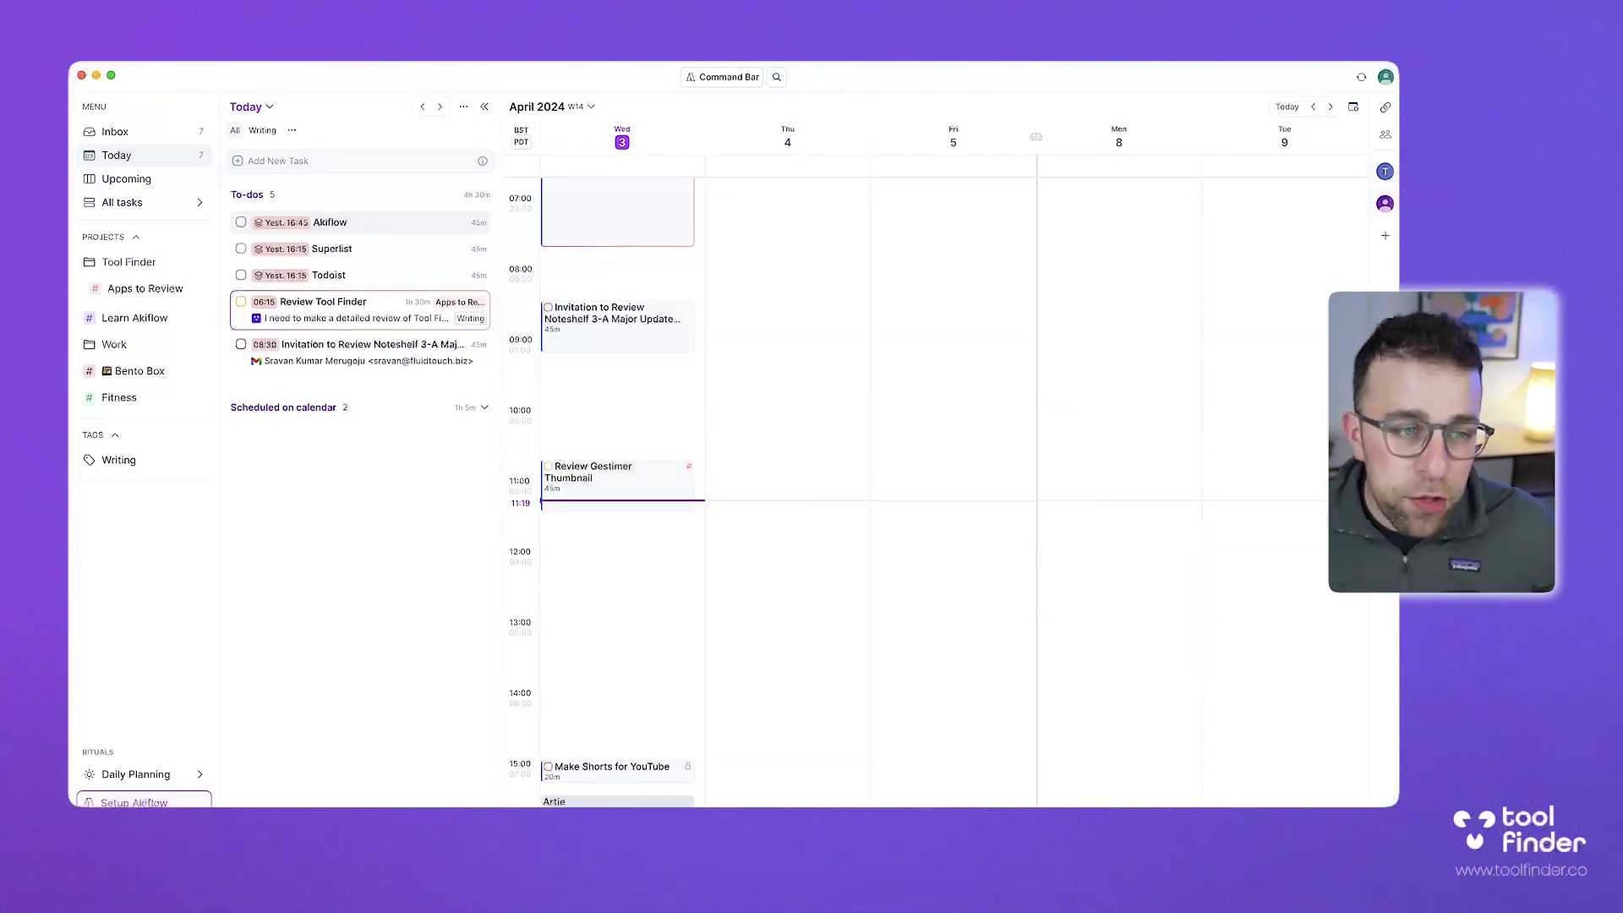
scroll(935, 490, up, 2)
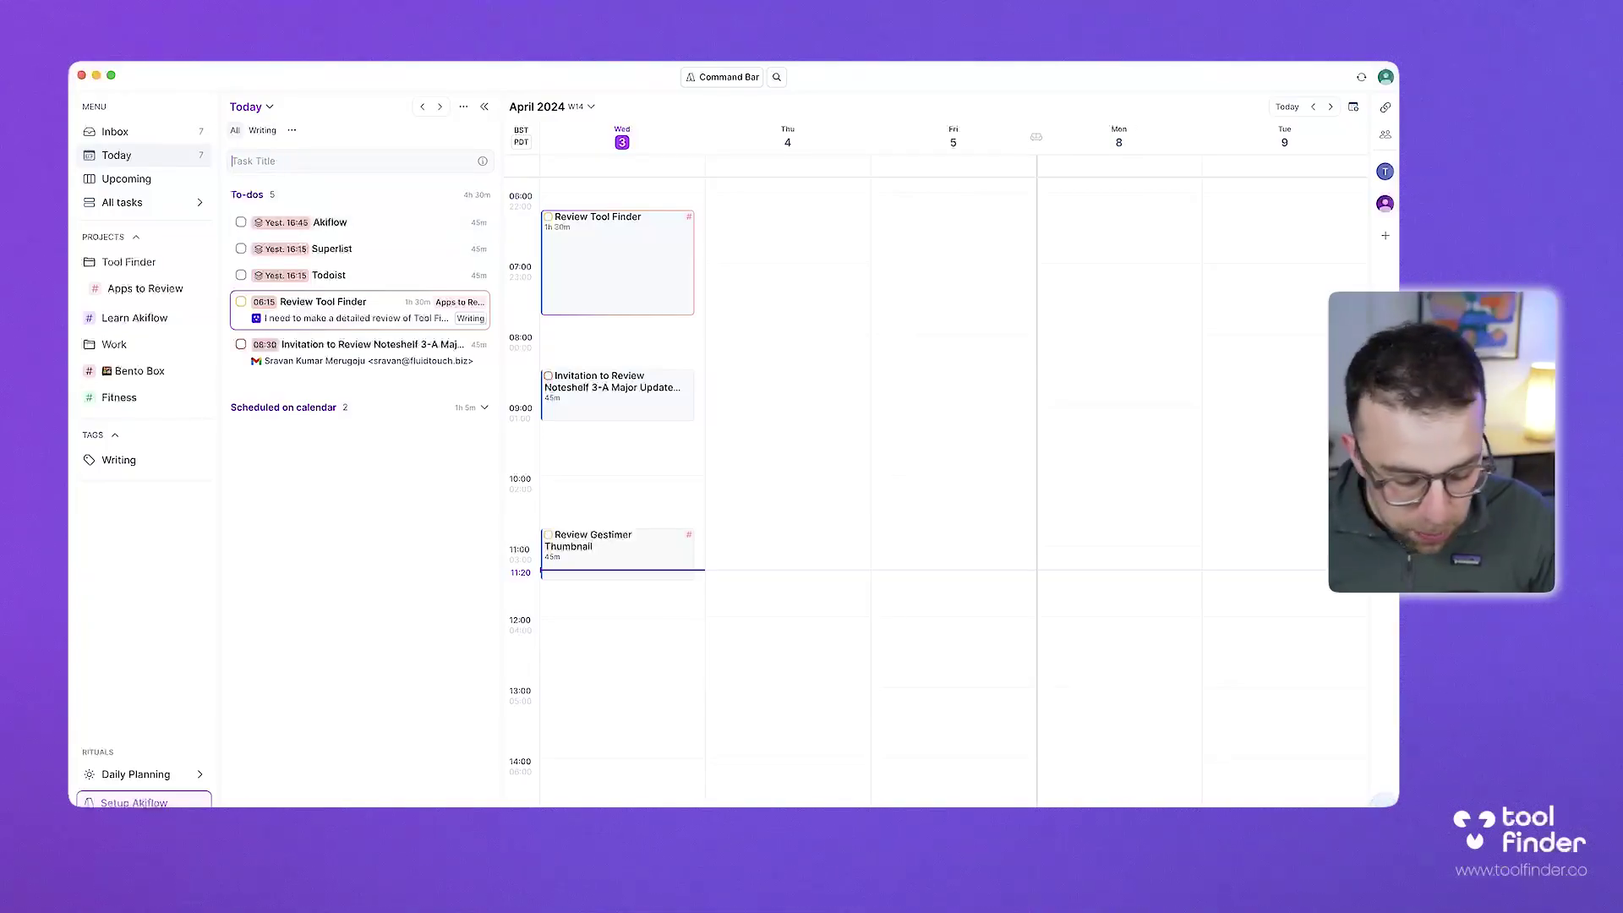
- Add a task titled "Review Akiflow" to today's to-do list
text(Review )
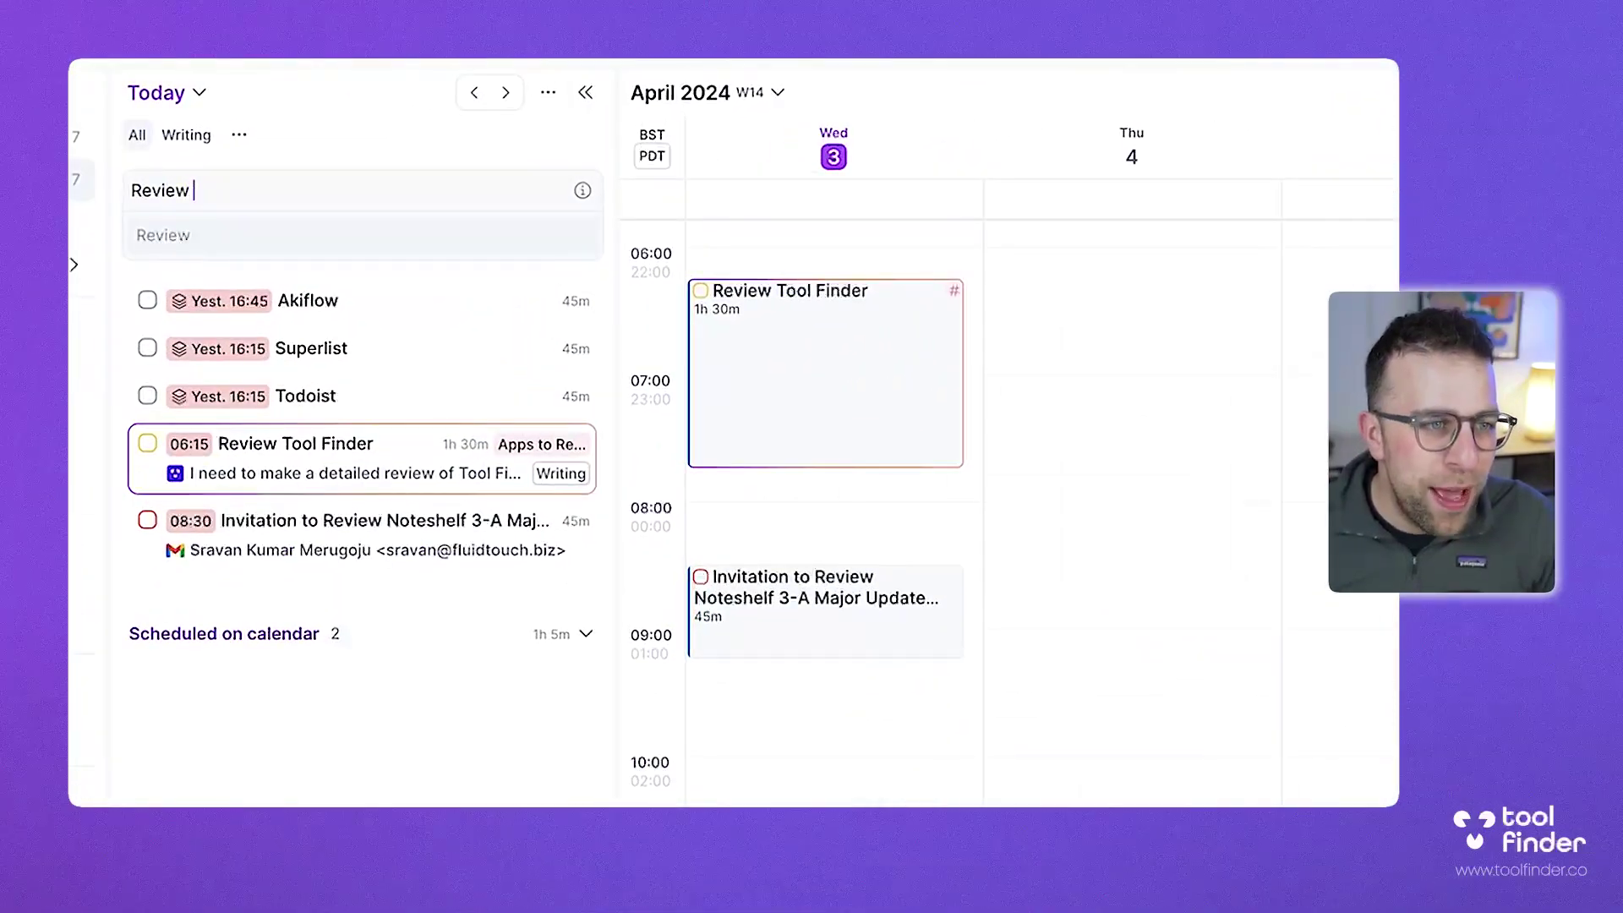
text(Akiflow)
key(Return)
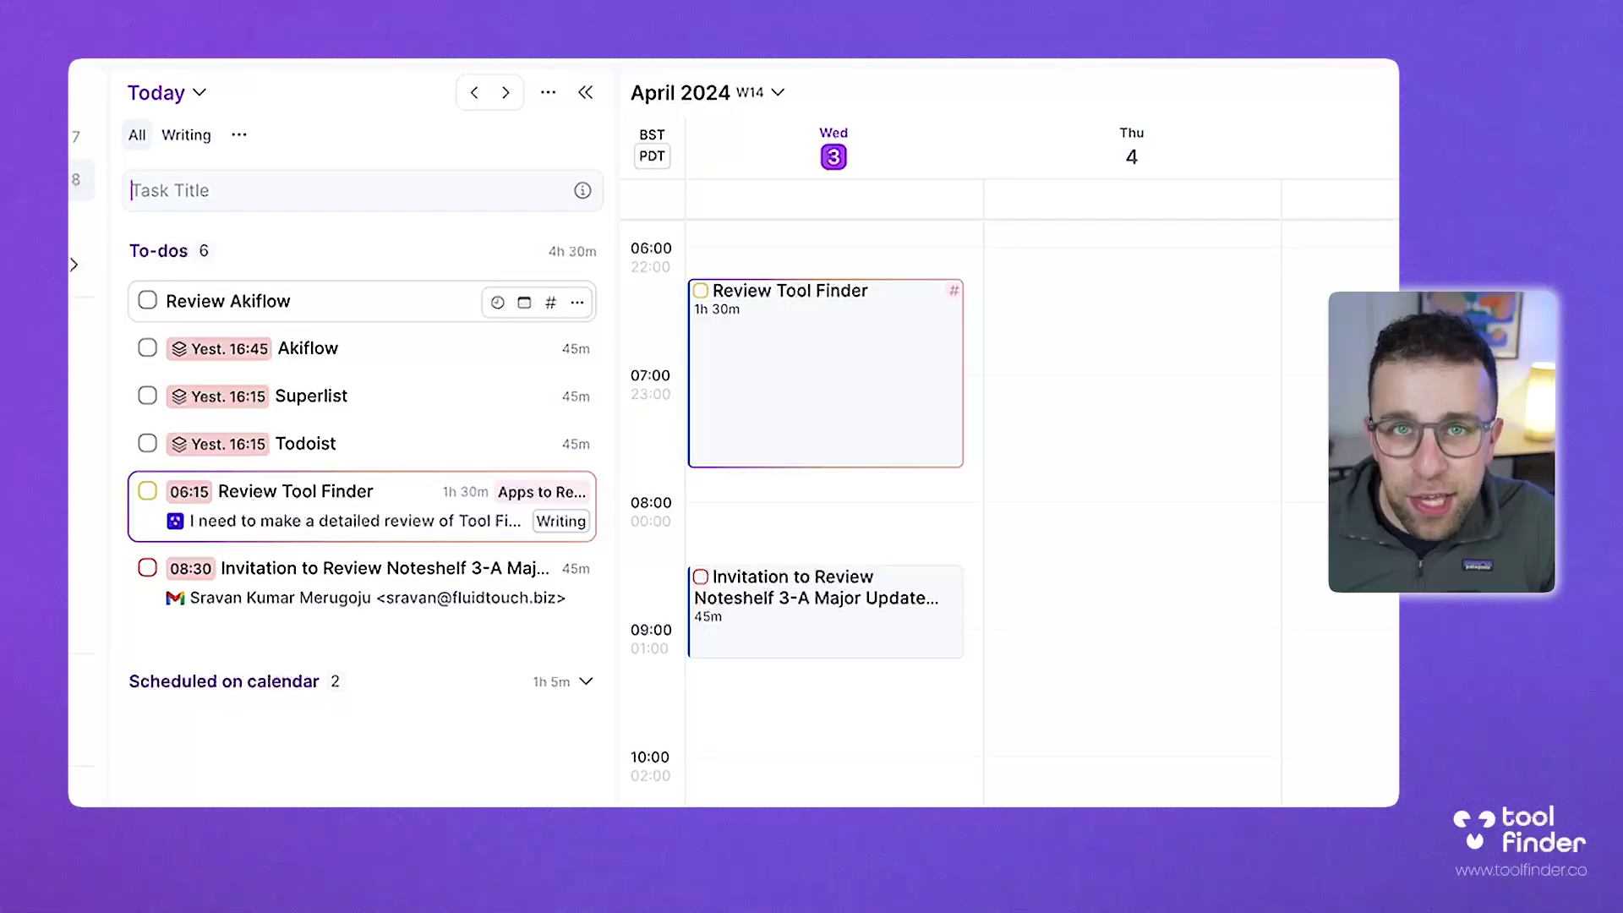
- Open the Review Akiflow task and set its deadline to Friday, April 5
click(228, 301)
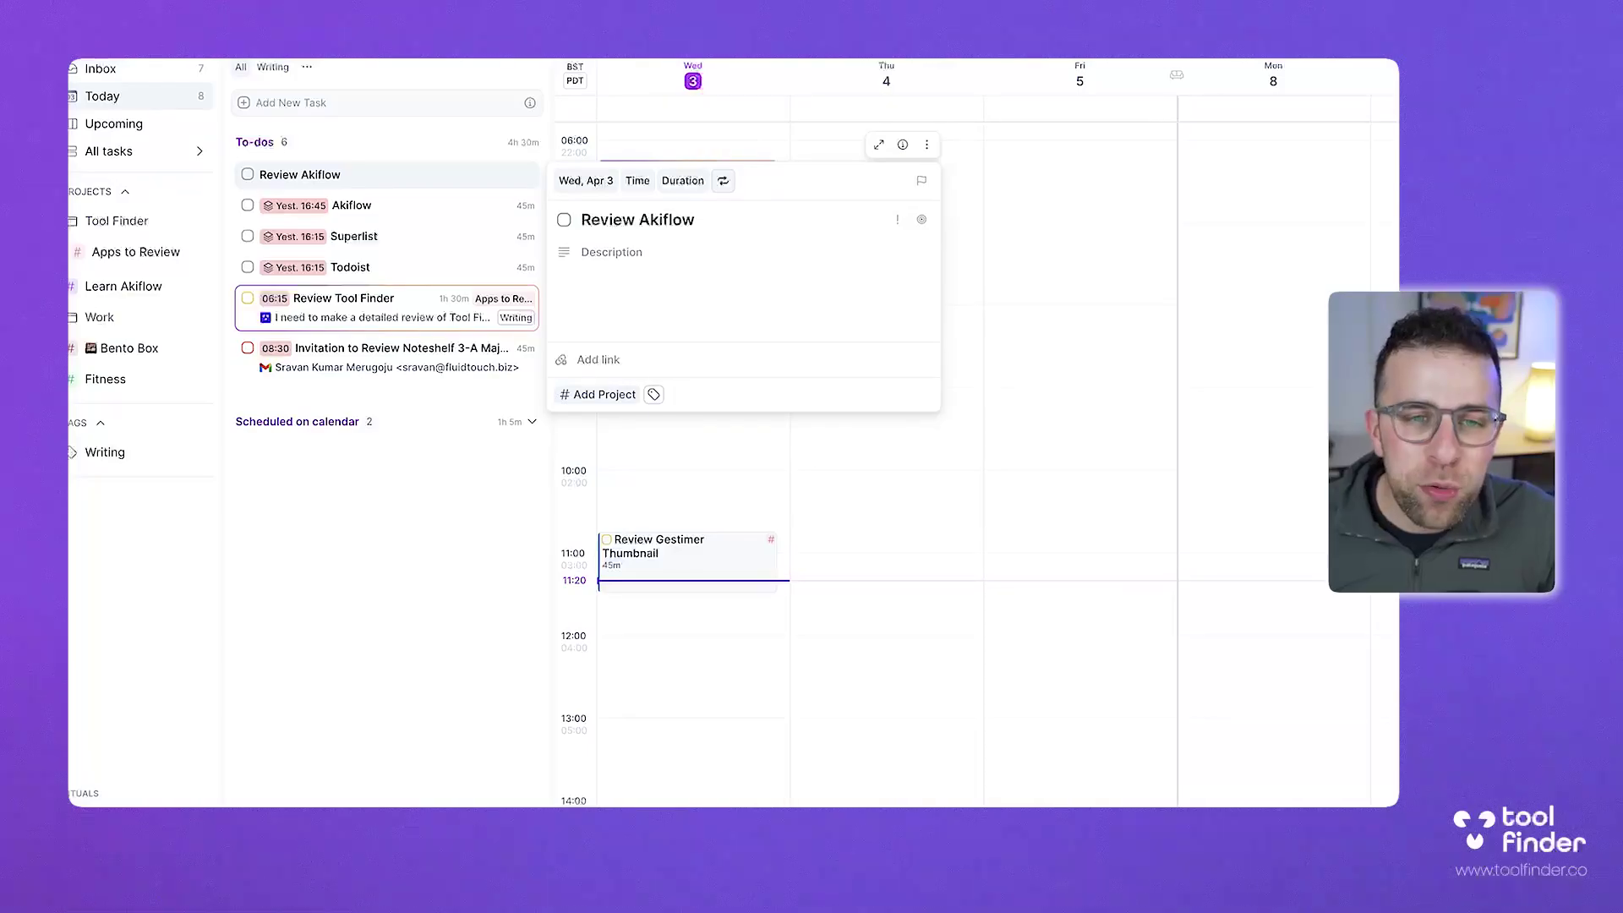
click(921, 180)
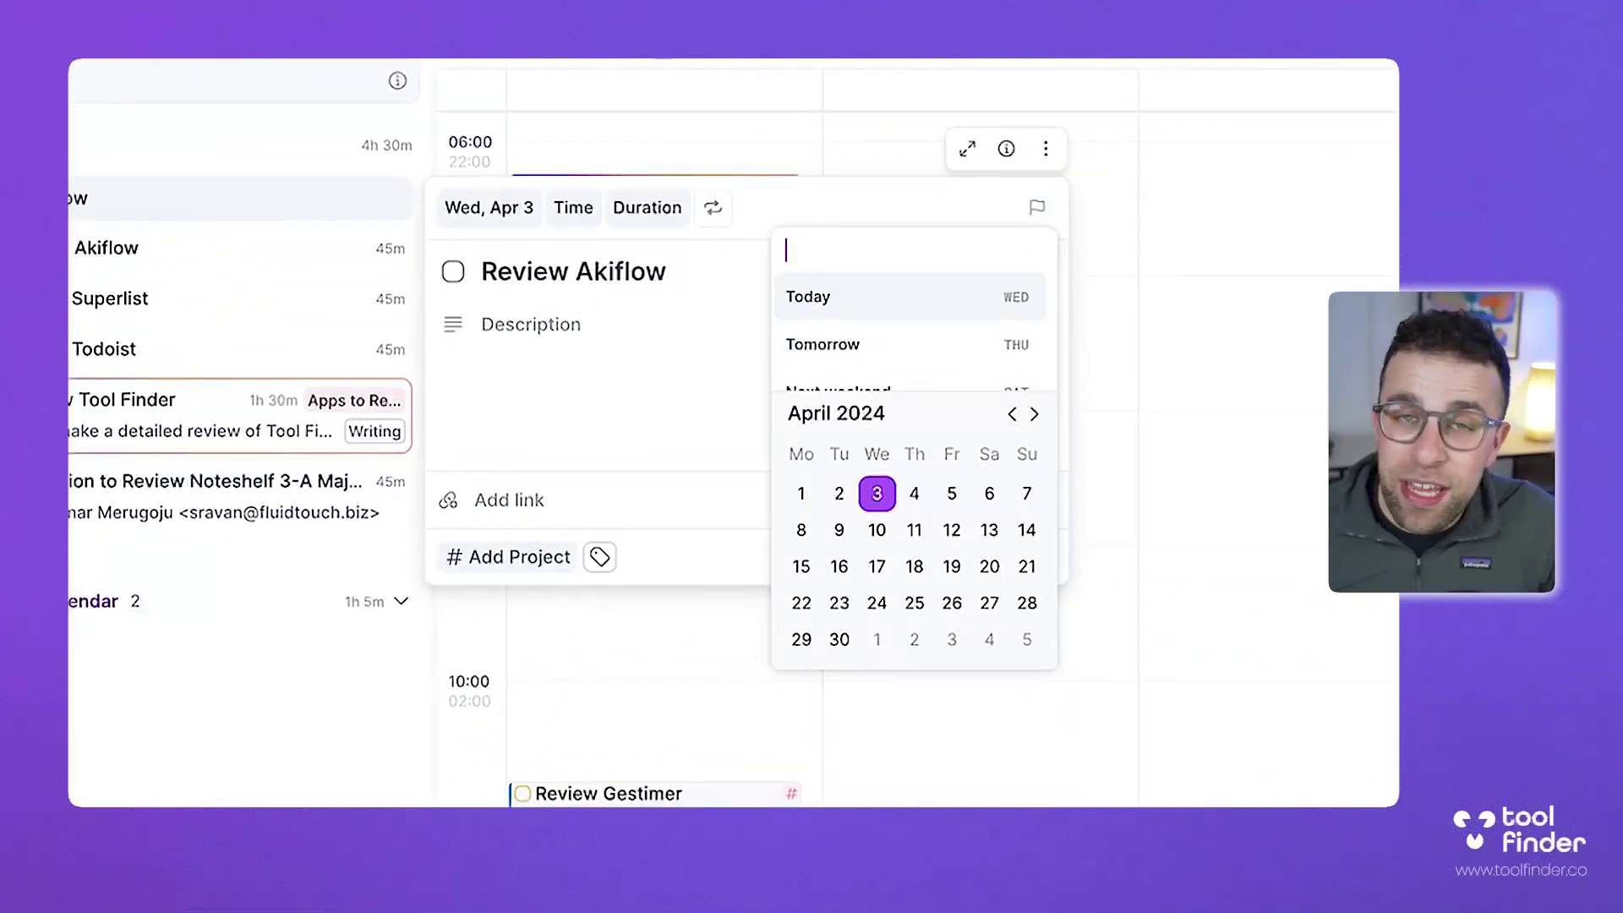
click(952, 493)
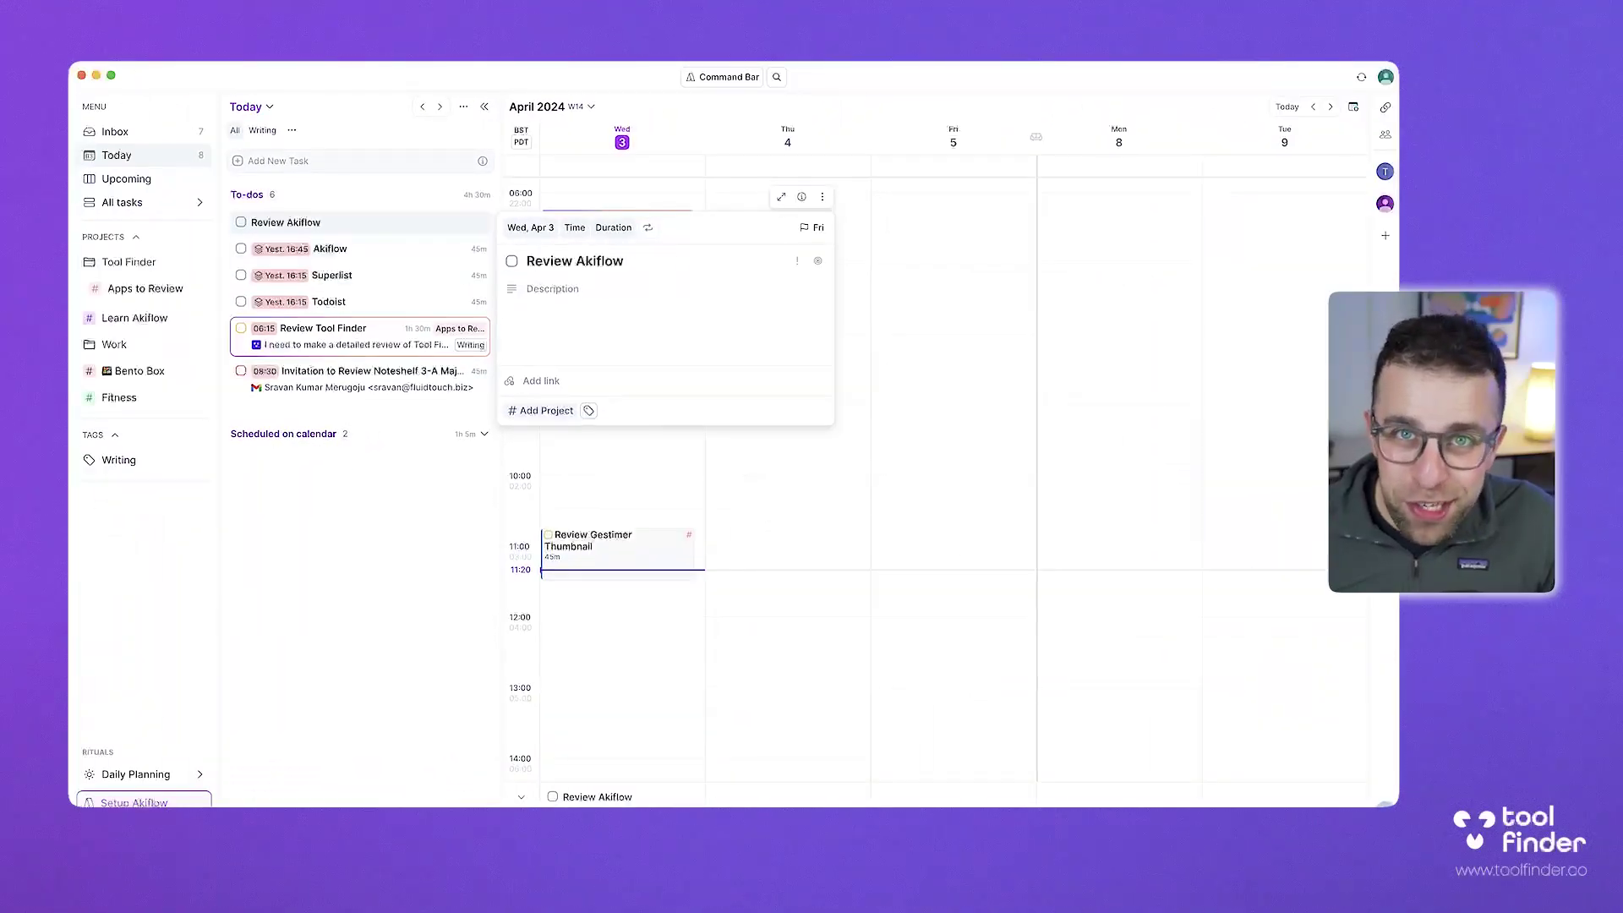
- Assign the Review Akiflow task to the Learn Akiflow project
click(552, 288)
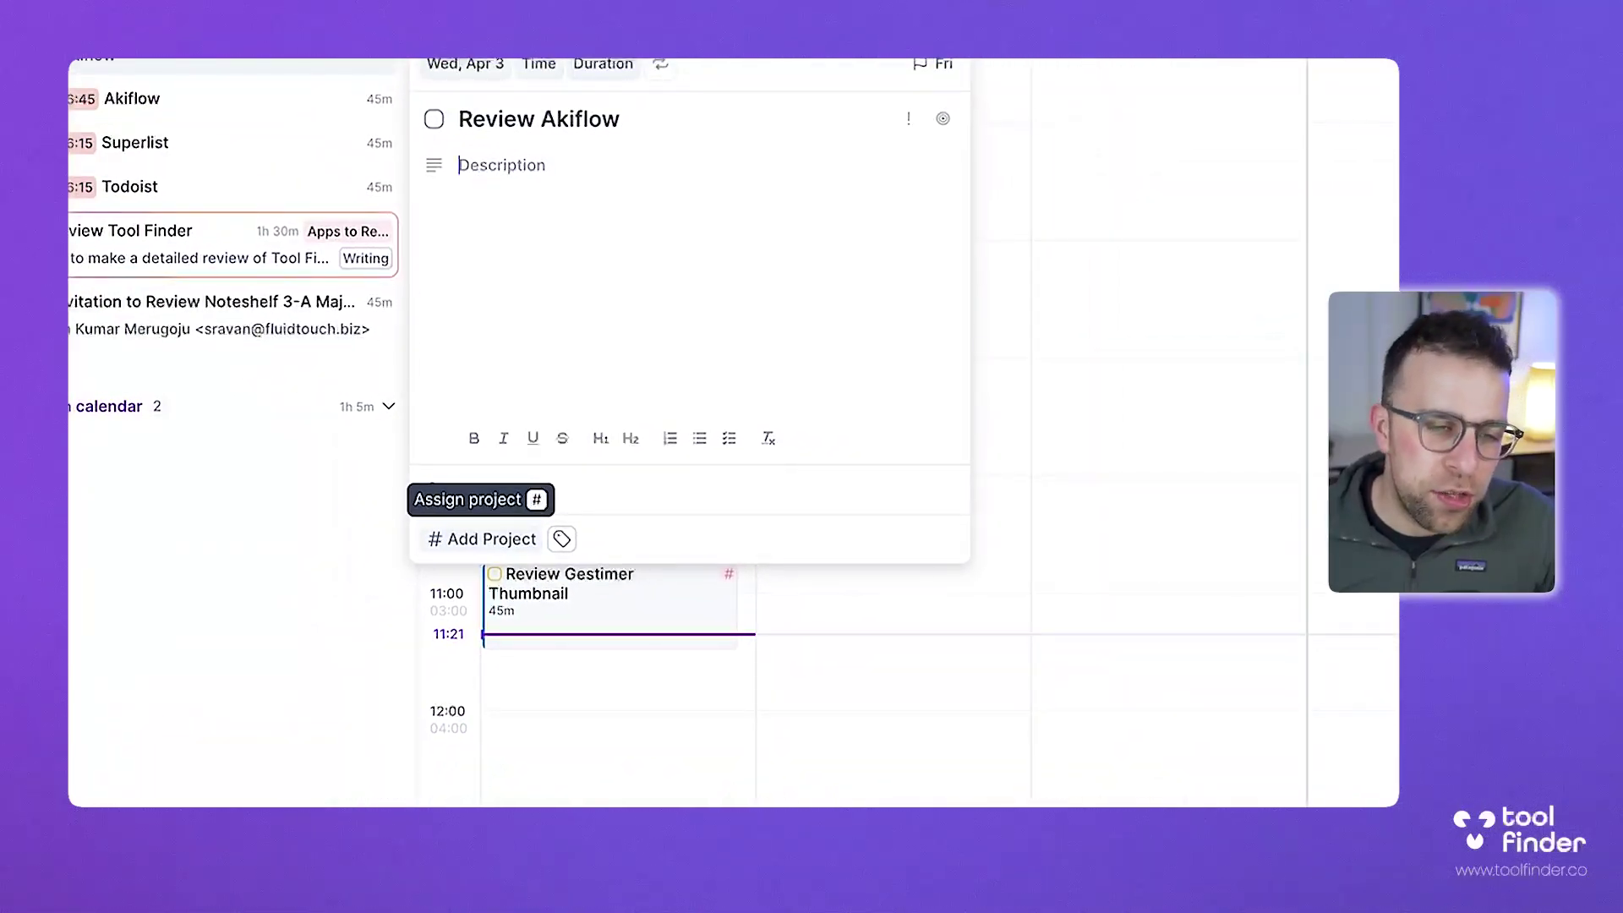
click(482, 538)
click(481, 367)
click(510, 442)
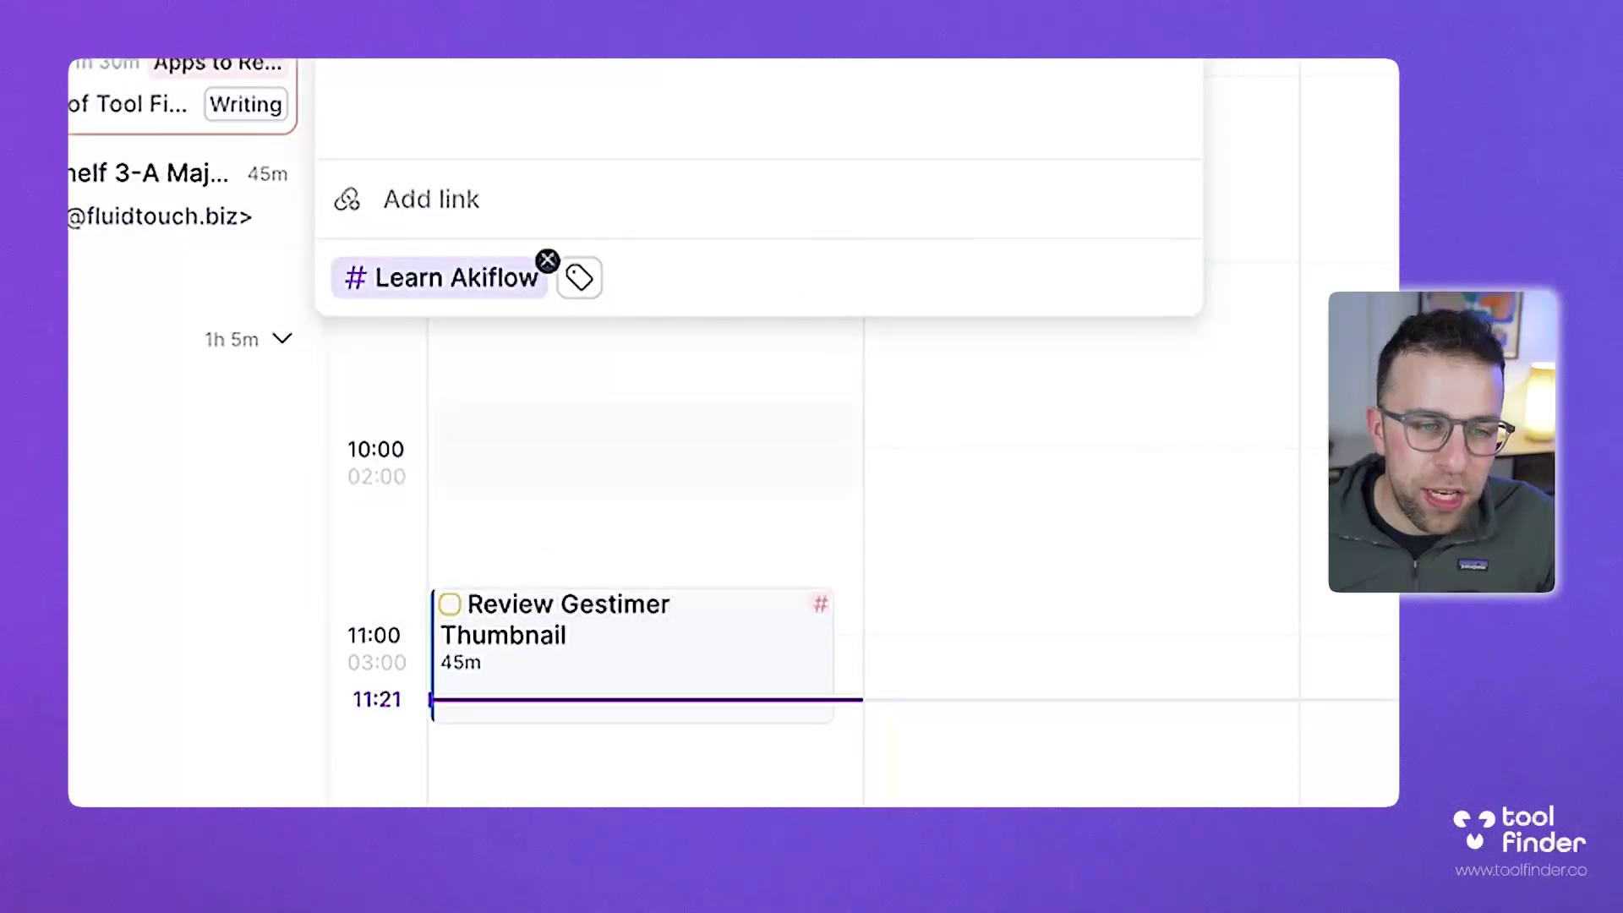
- Attach the link akiflow.com to the Review Akiflow task and close its details
click(431, 199)
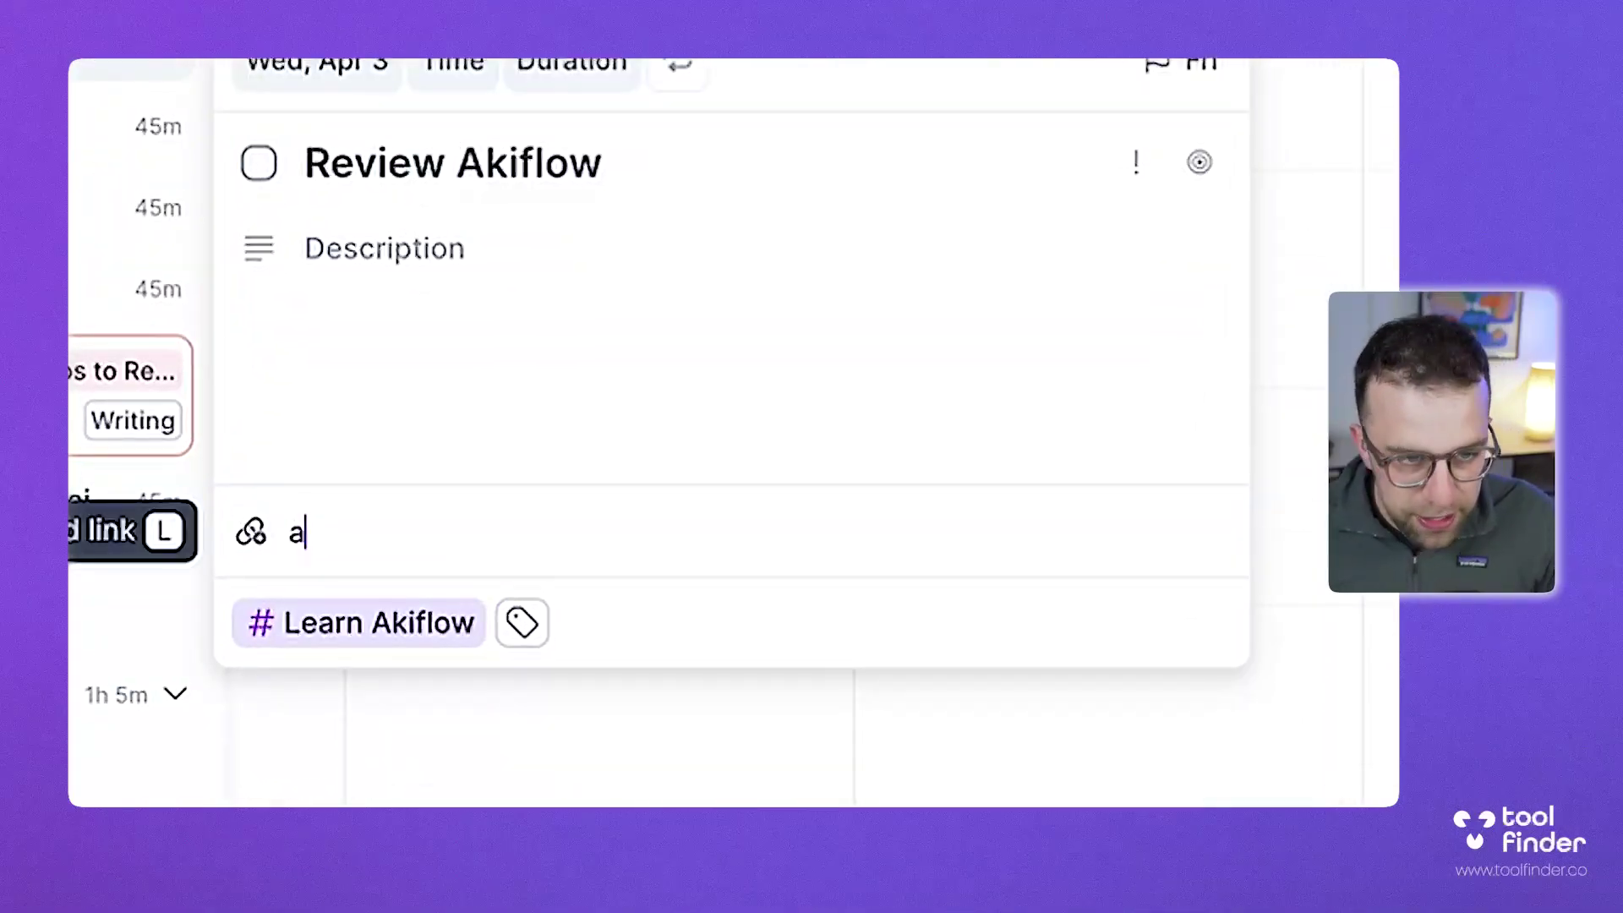
text(akiflow.com)
key(Return)
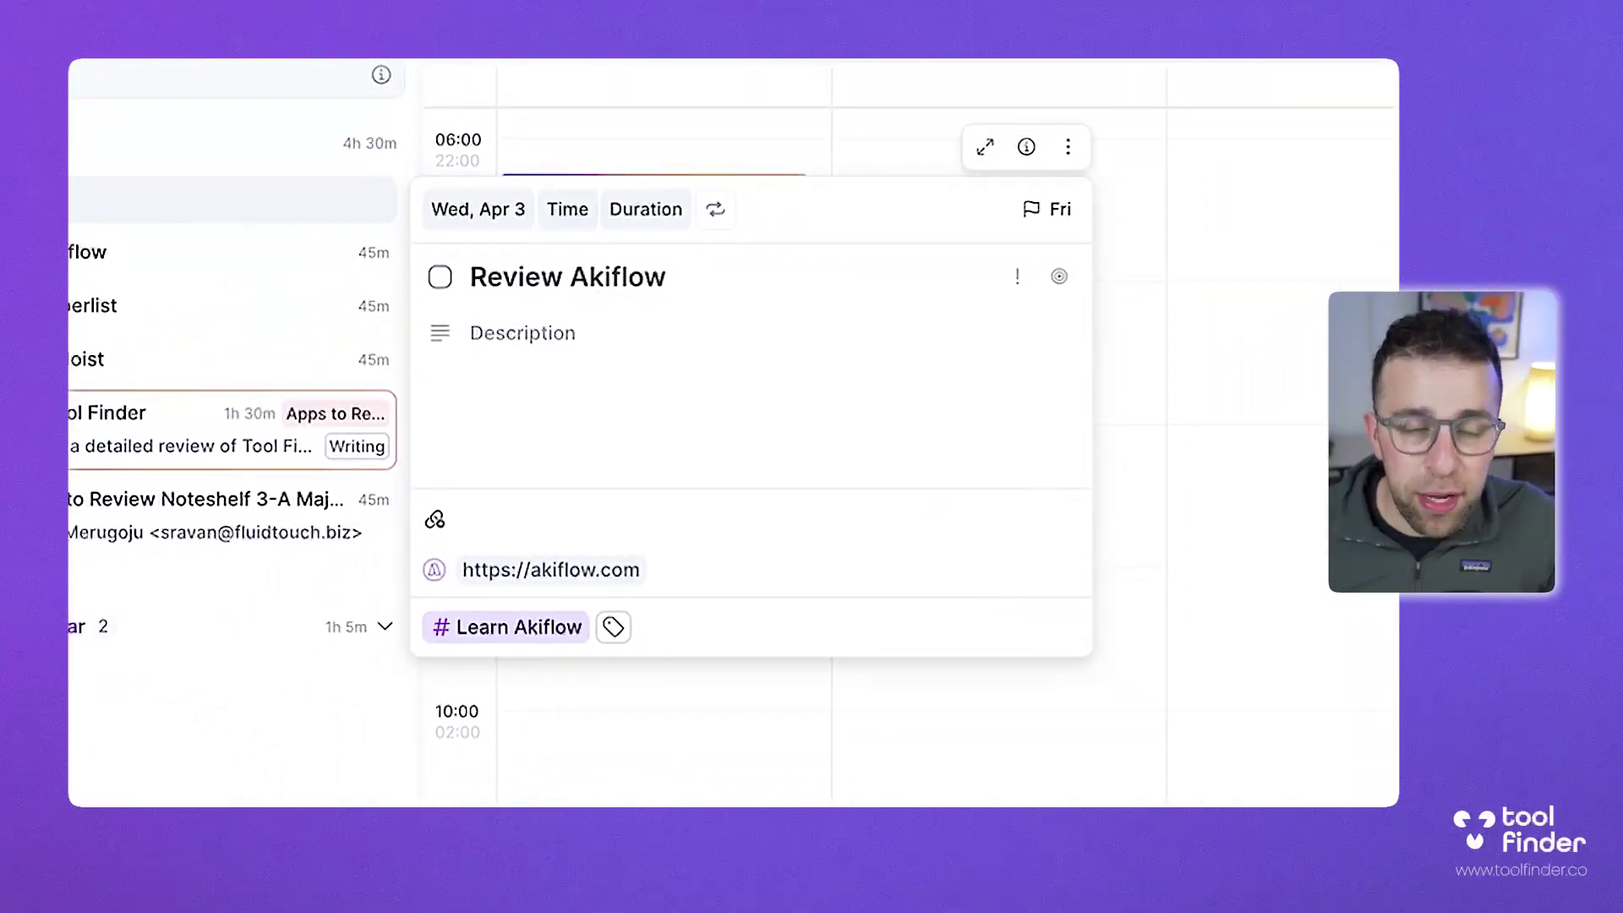
key(Escape)
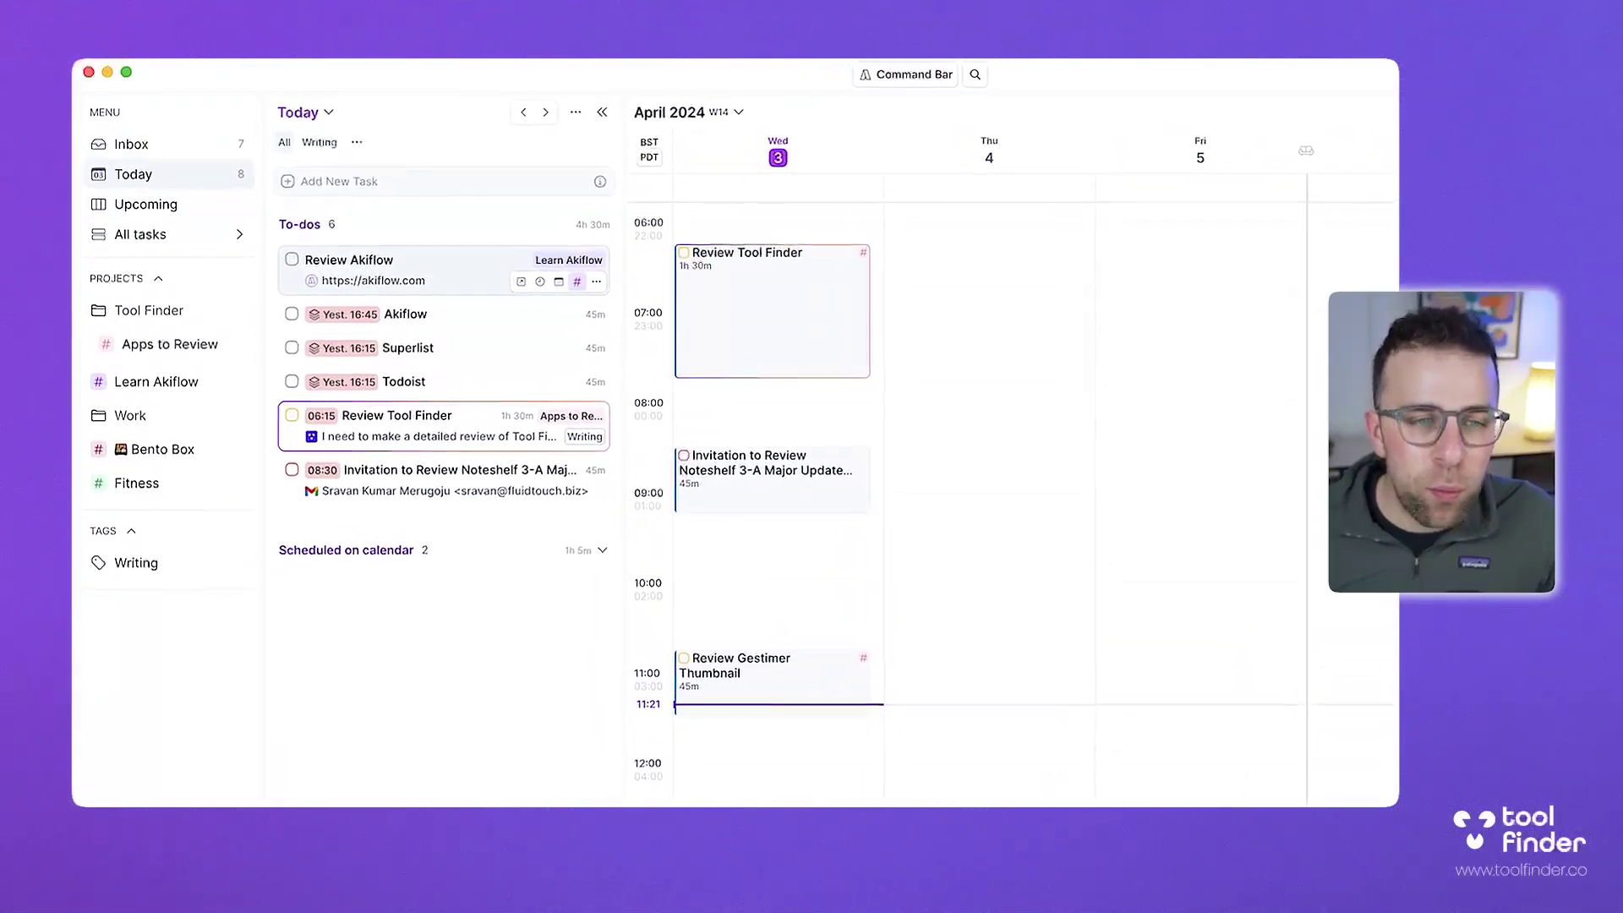
- Schedule the Review Akiflow task on the calendar for Wednesday, April 3 at 11:30
scroll(930, 490, down, 3)
drag(363, 263, 743, 584)
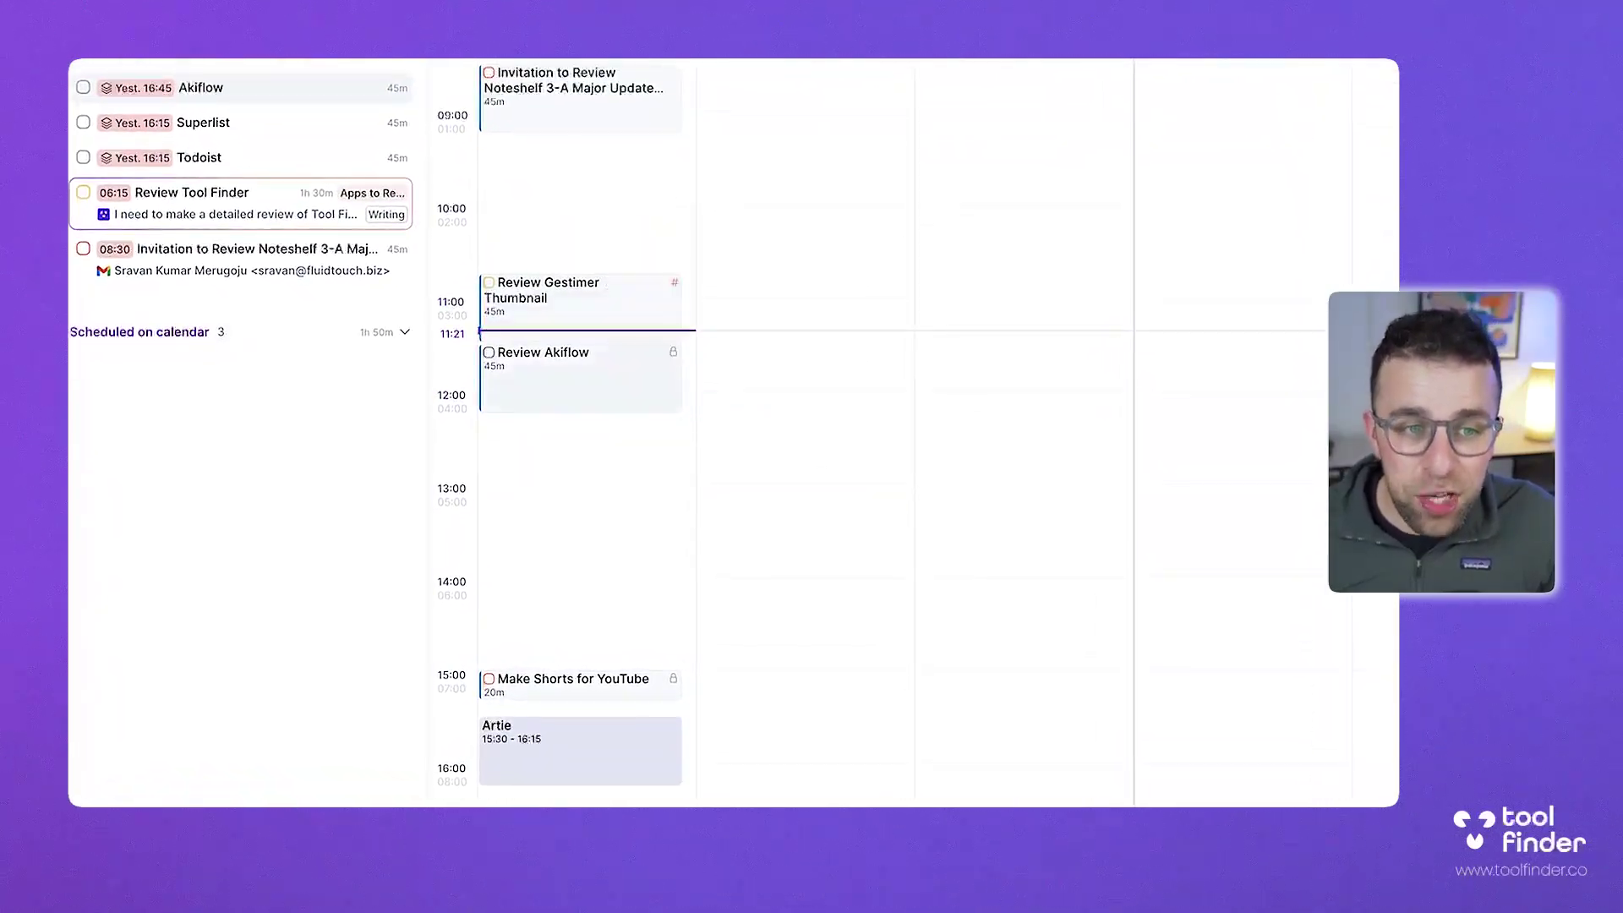
drag(580, 420, 579, 506)
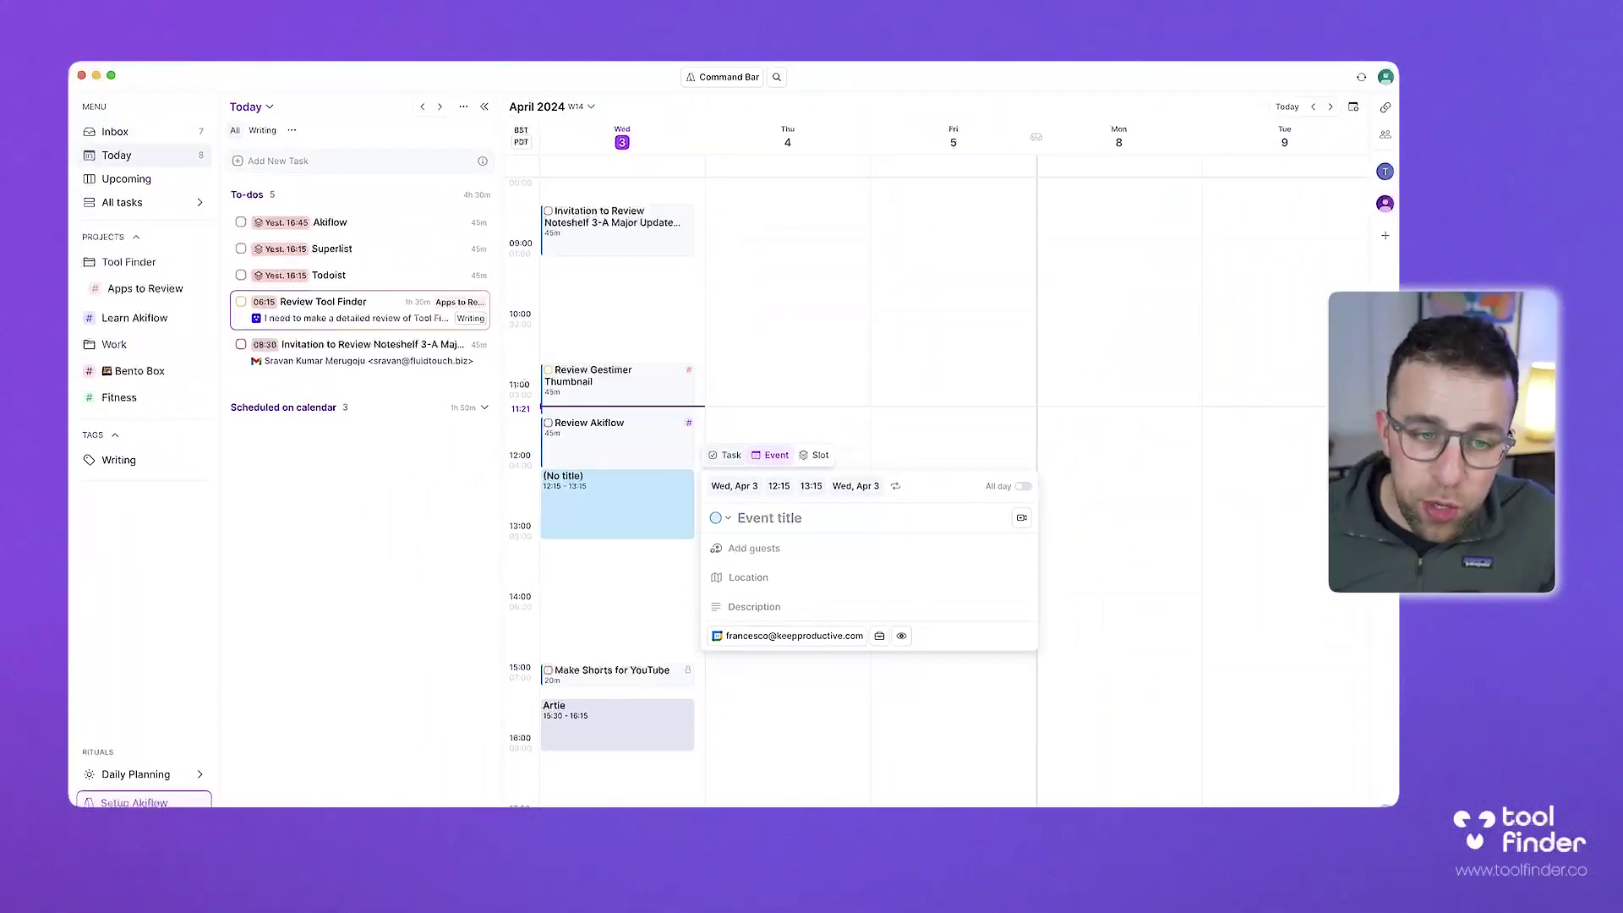
key(Escape)
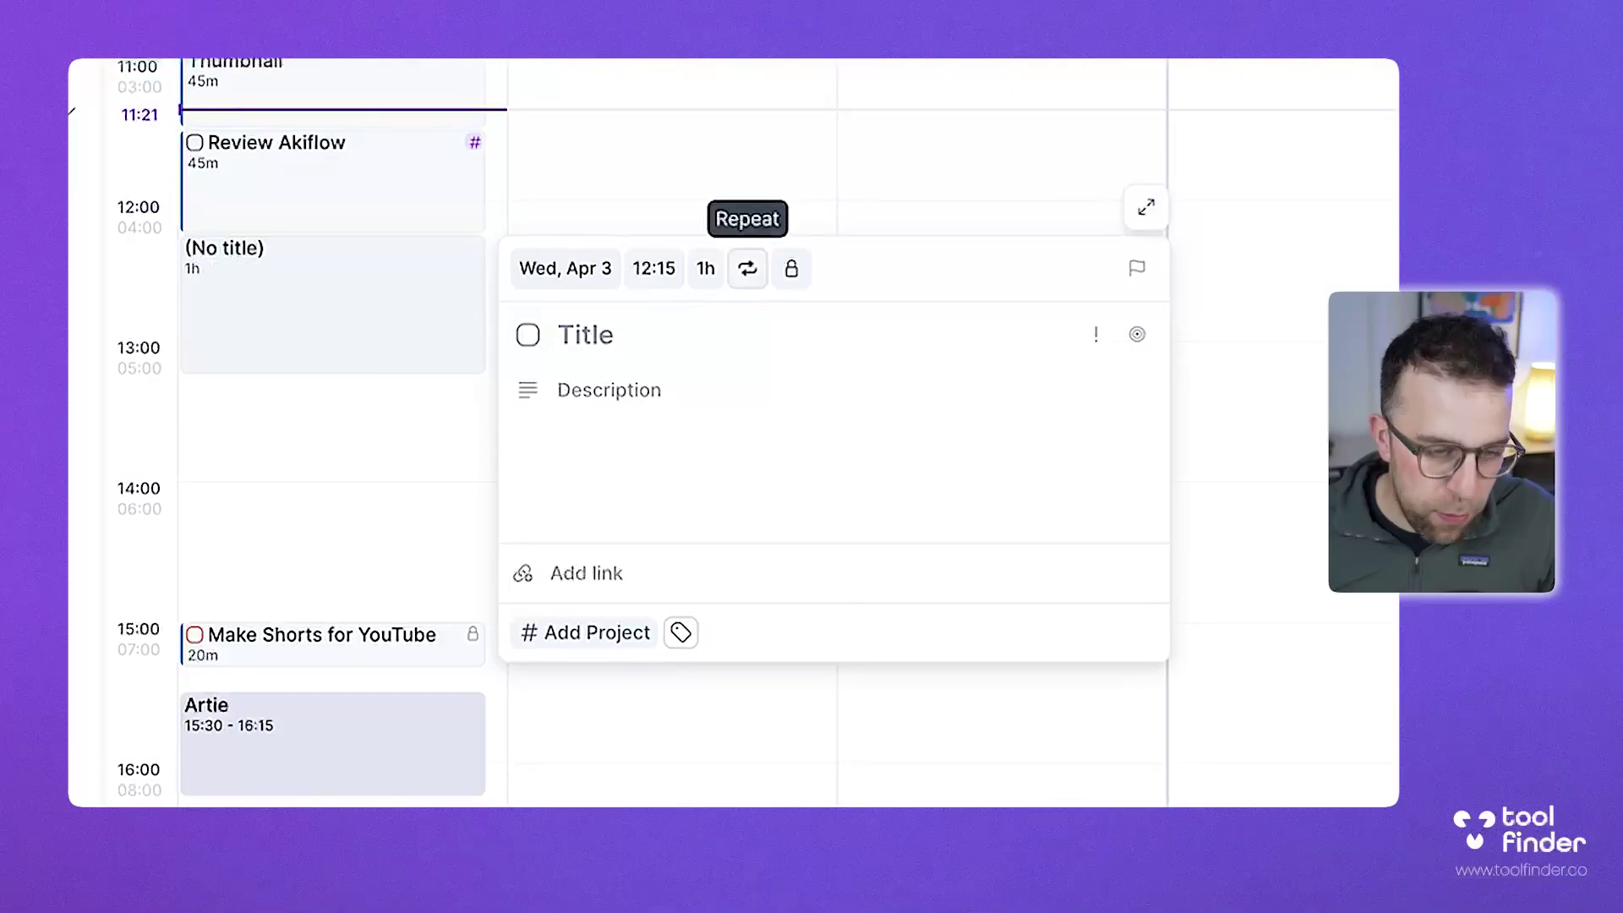
key(Escape)
- Create a calendar event titled "Team Meeting" on Wednesday, April 3 from 12:30 to 13:45, without a video call
drag(342, 280, 343, 441)
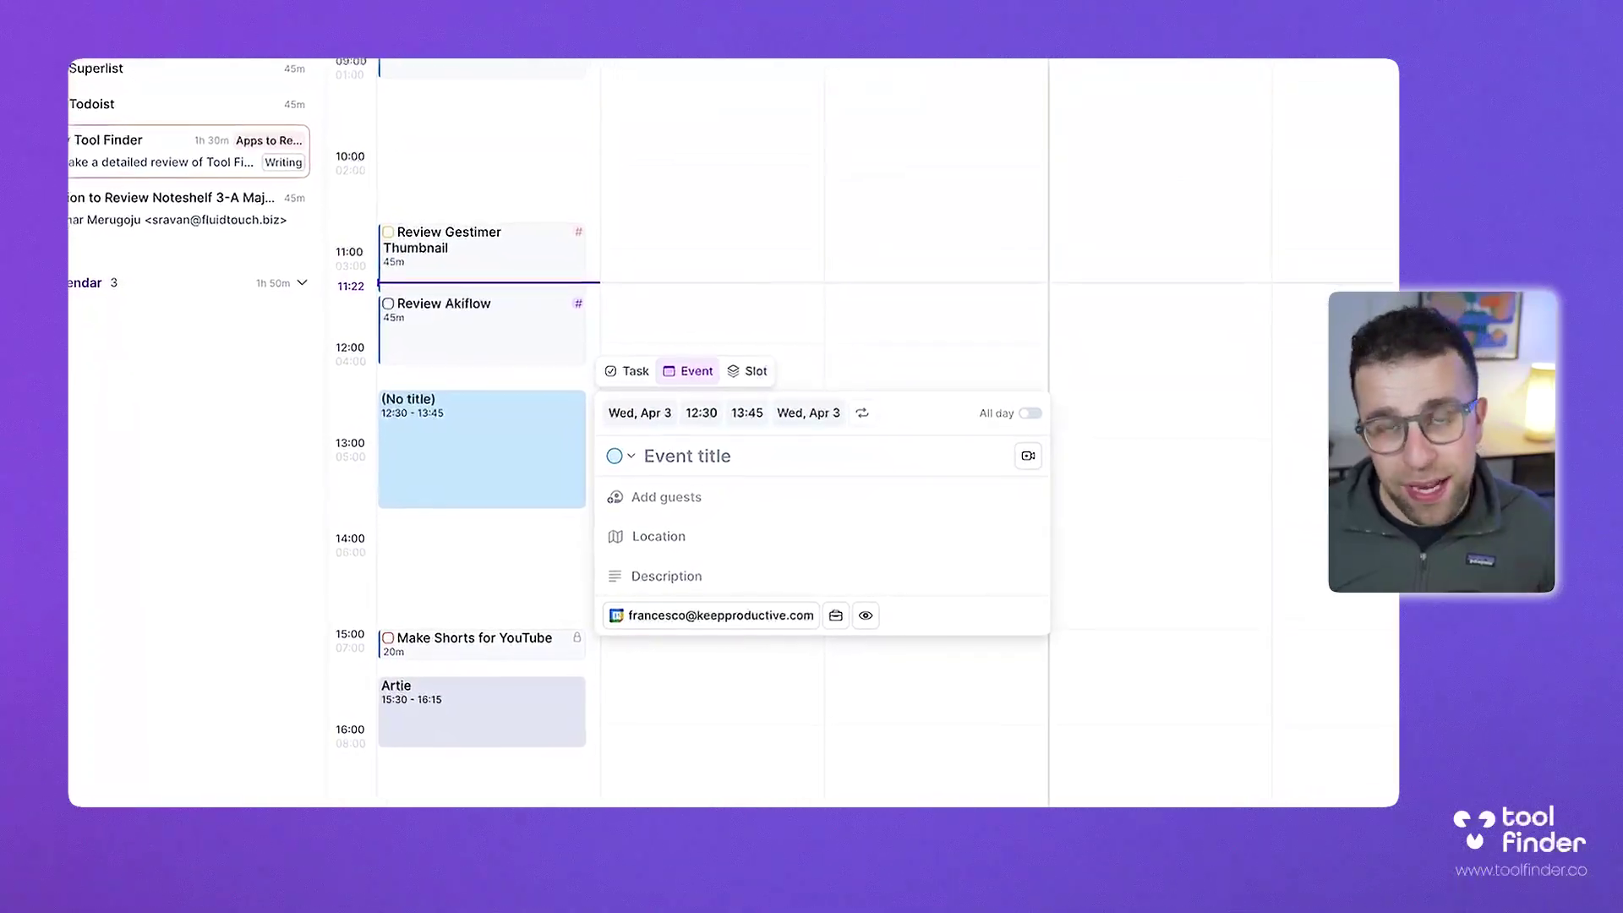
text(TEWAM)
key(BackSpace)
key(BackSpace)
key(BackSpace)
key(BackSpace)
text(eam Meeting)
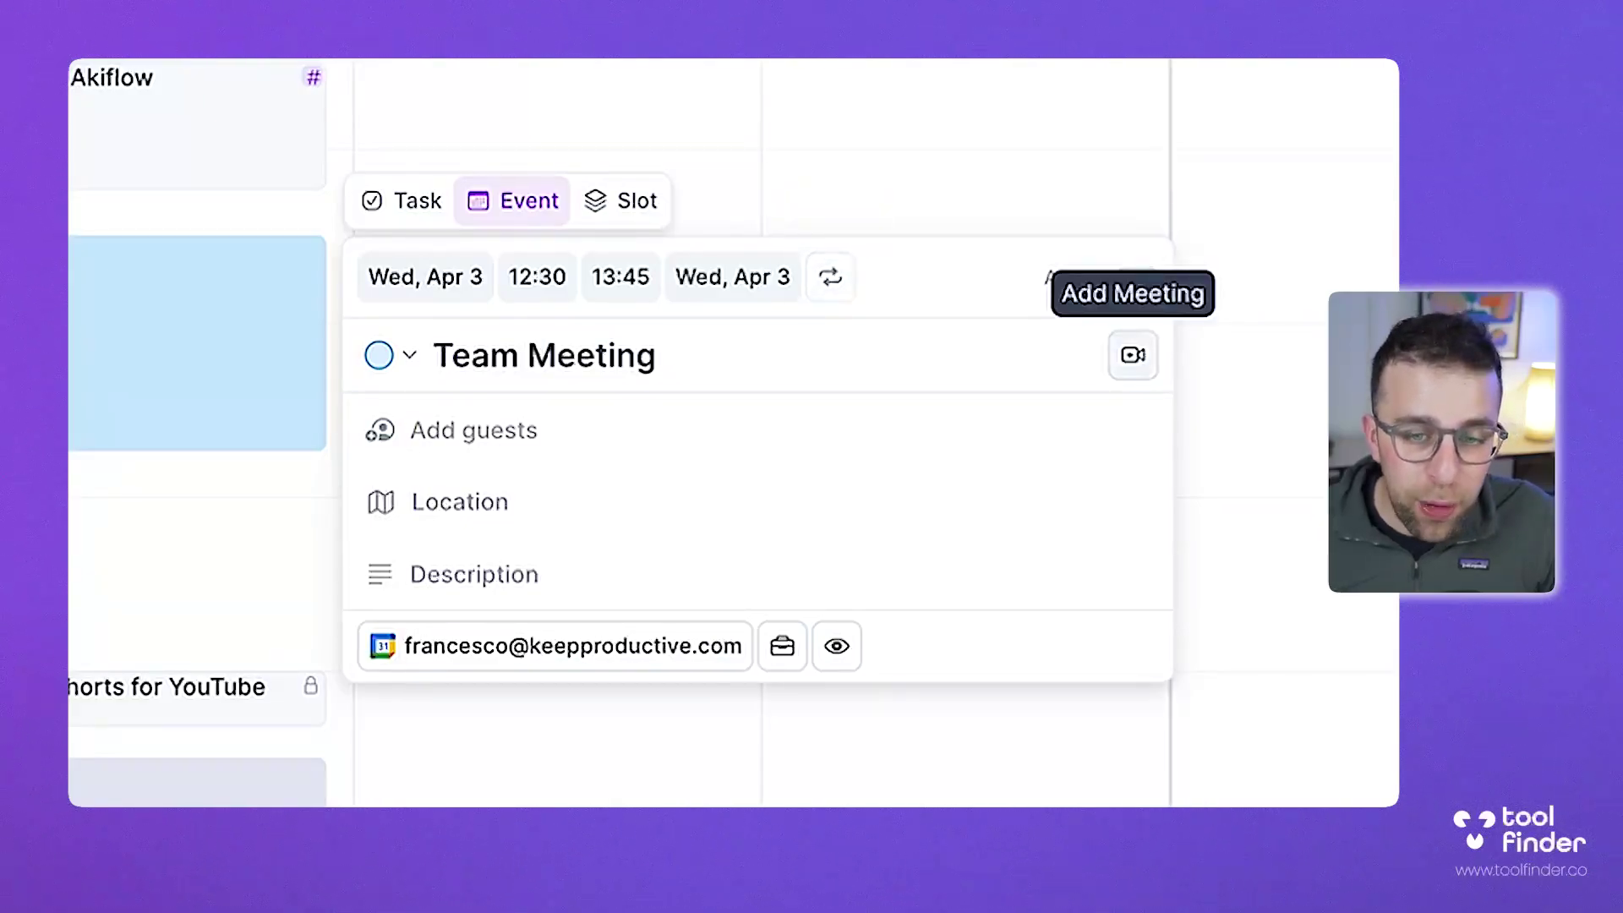
click(1133, 354)
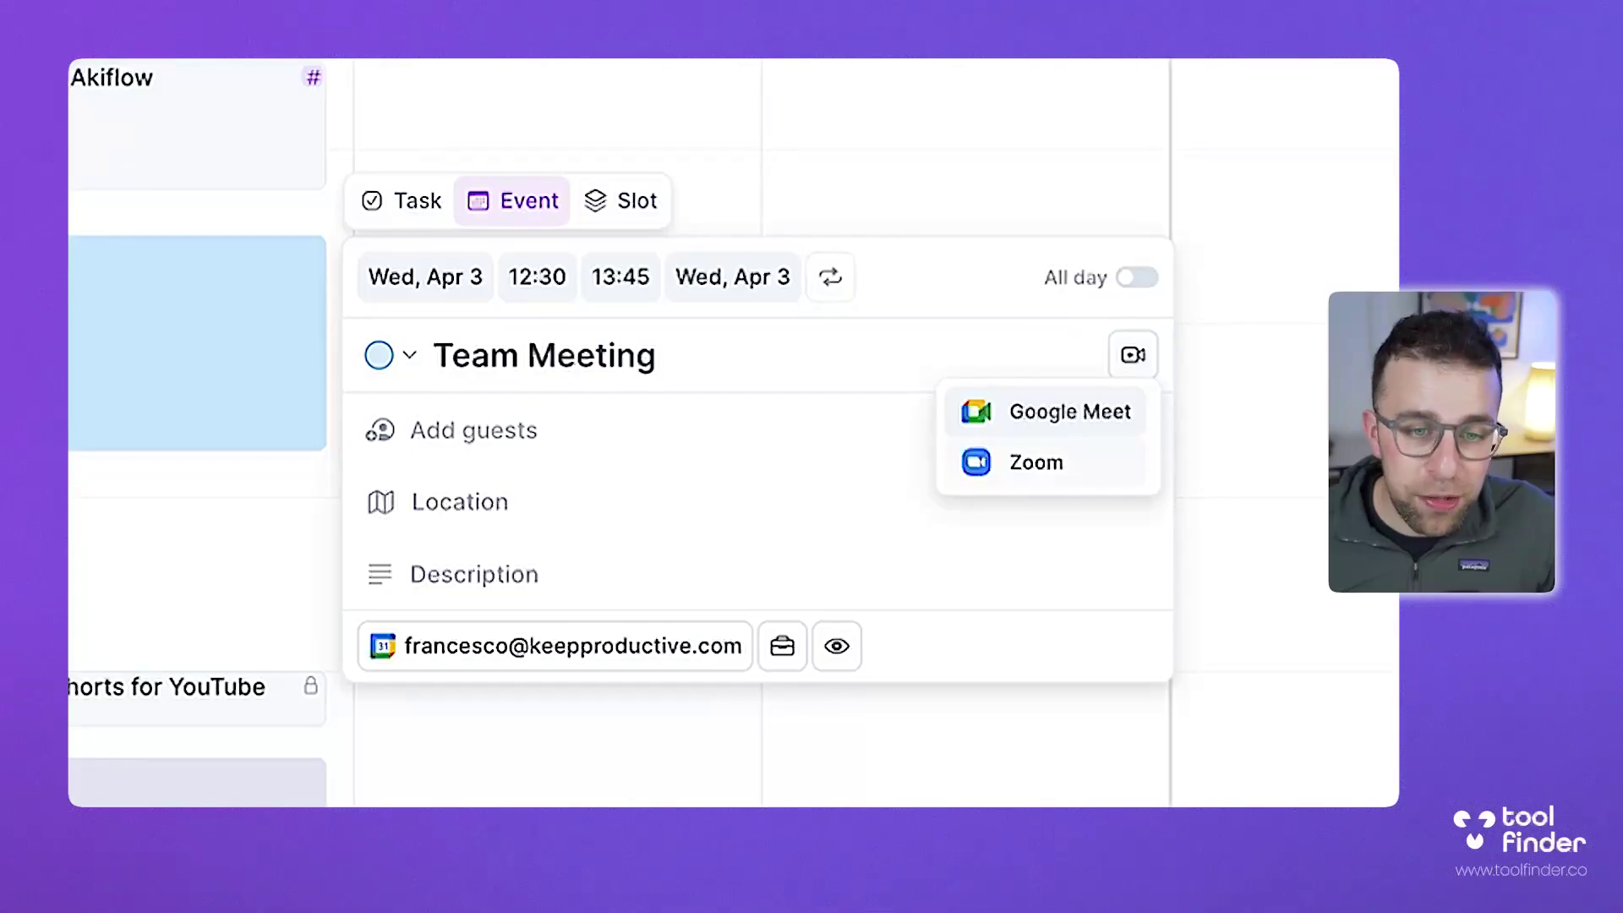
key(Escape)
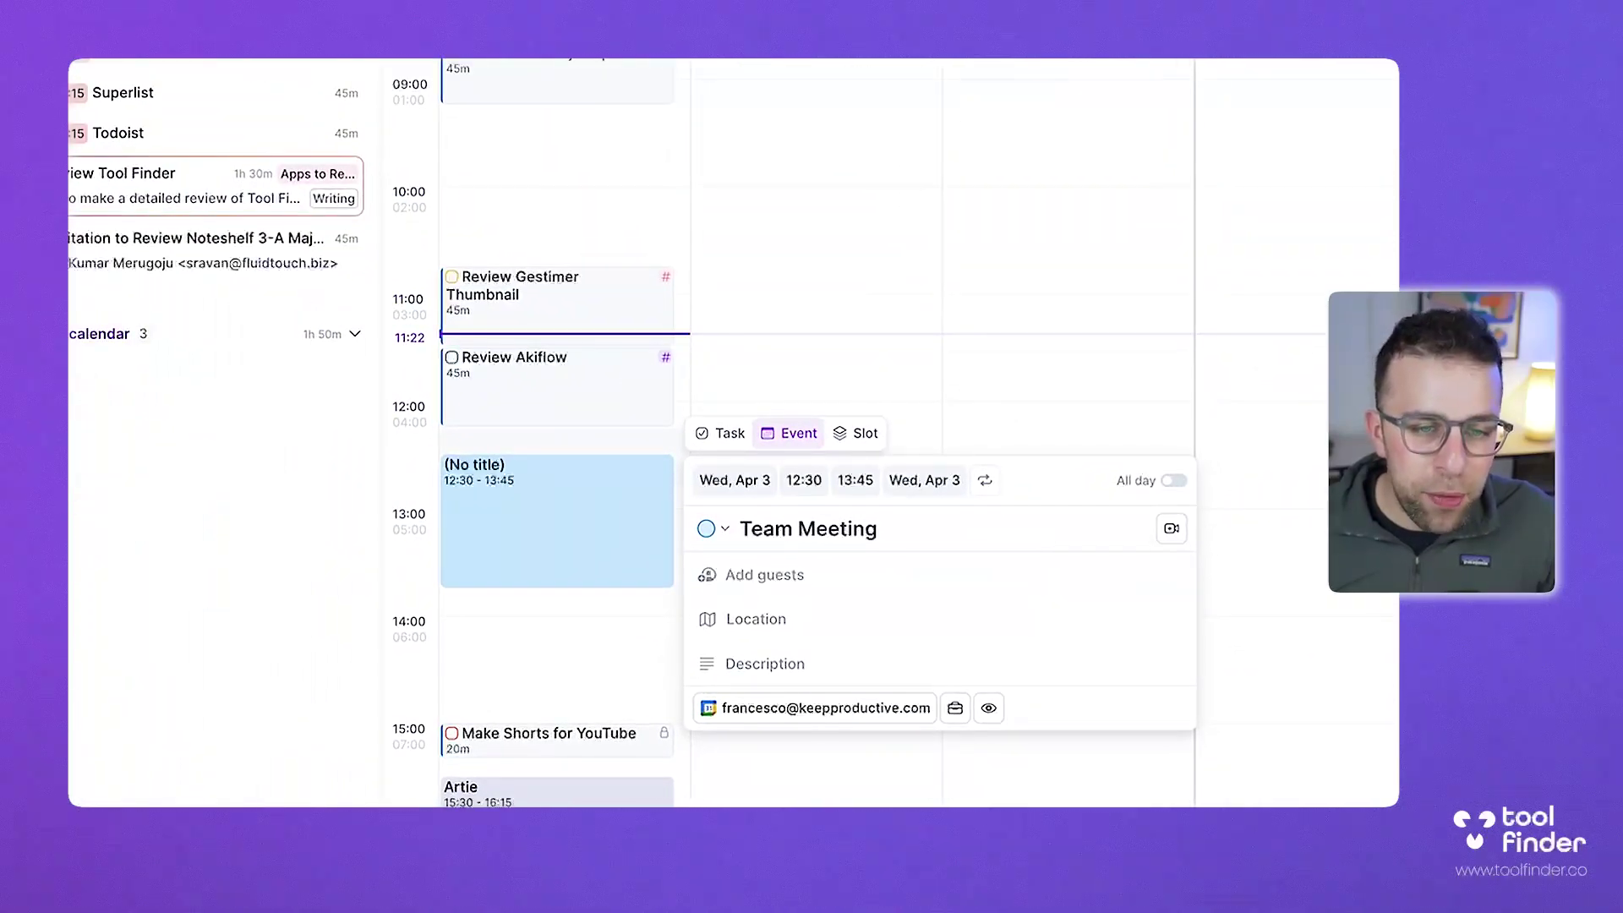
key(Return)
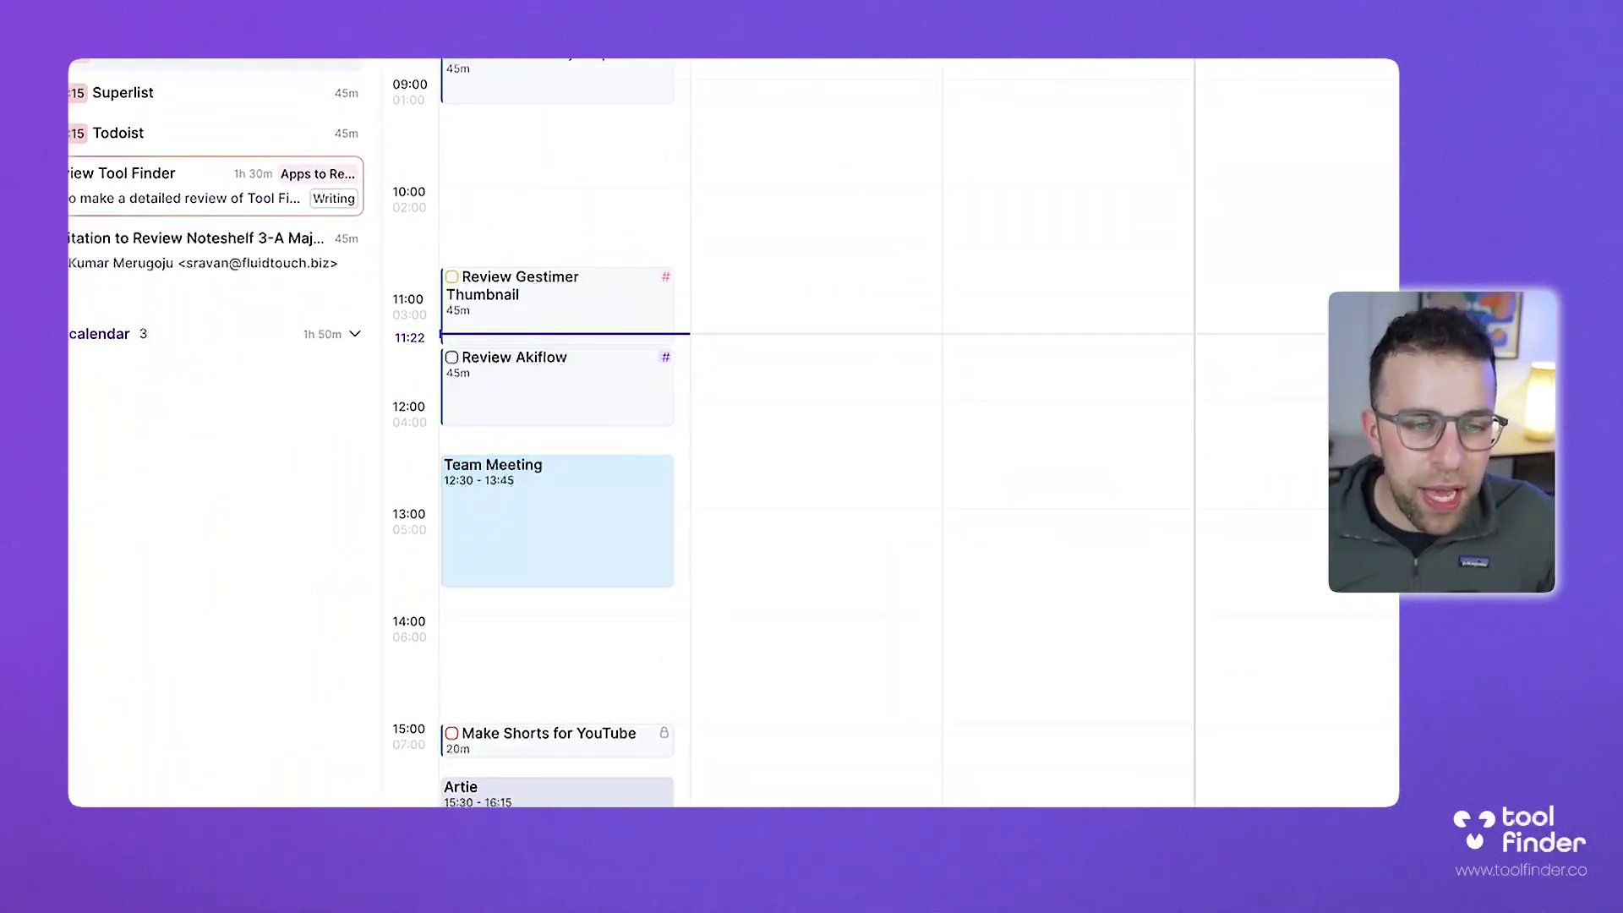
- Open the scheduled Review Akiflow task, view the calendars it can be locked on, and close it
click(524, 371)
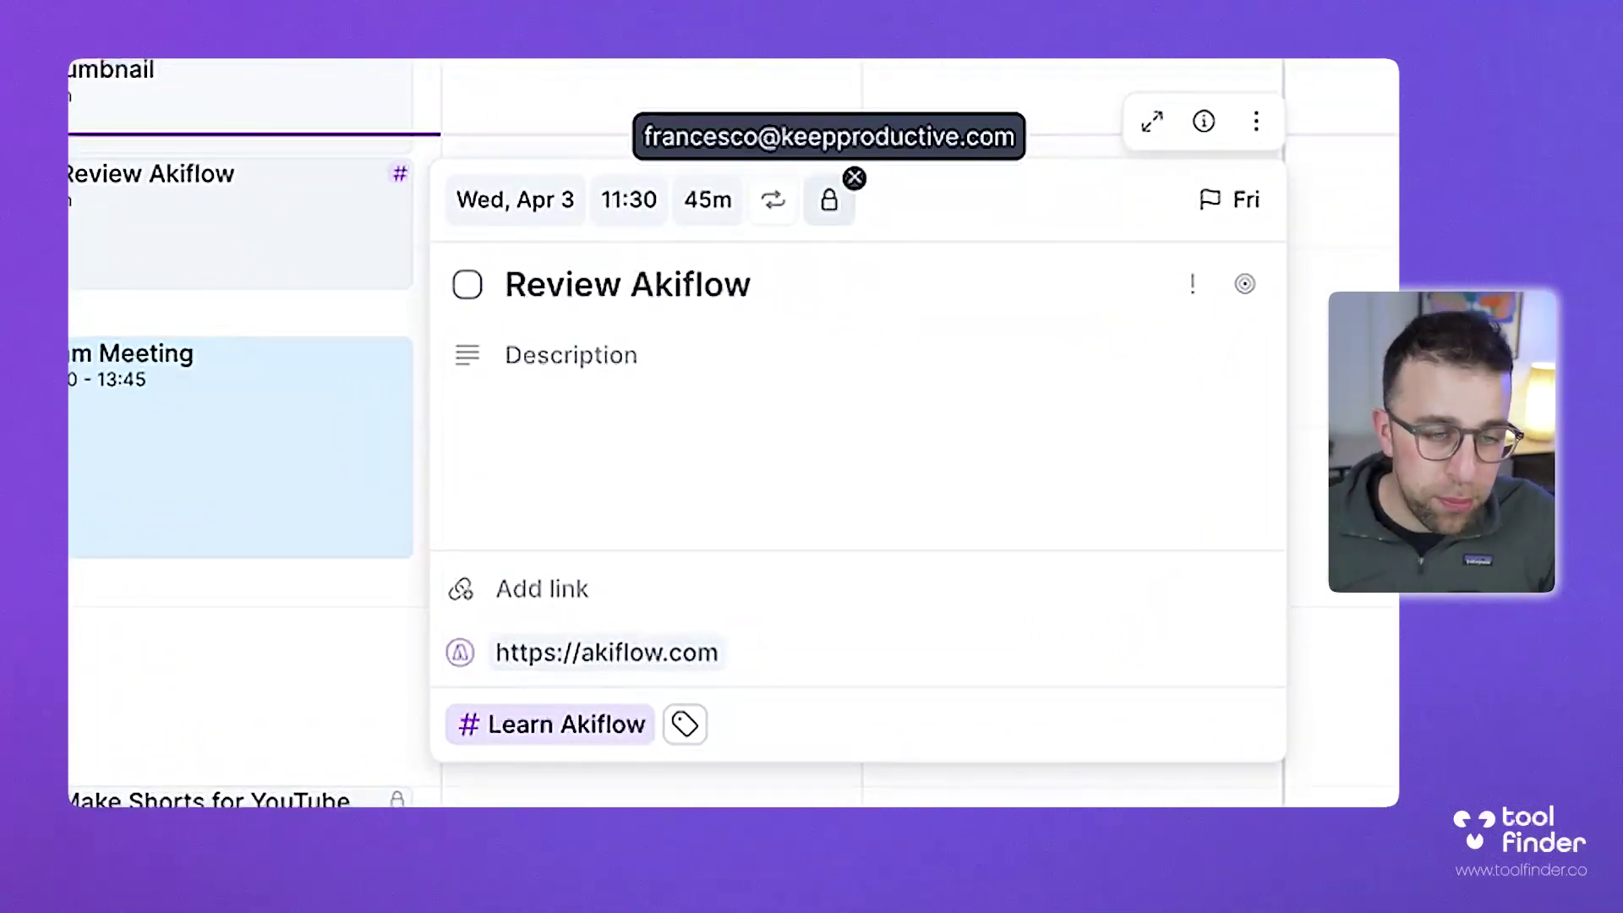
click(828, 199)
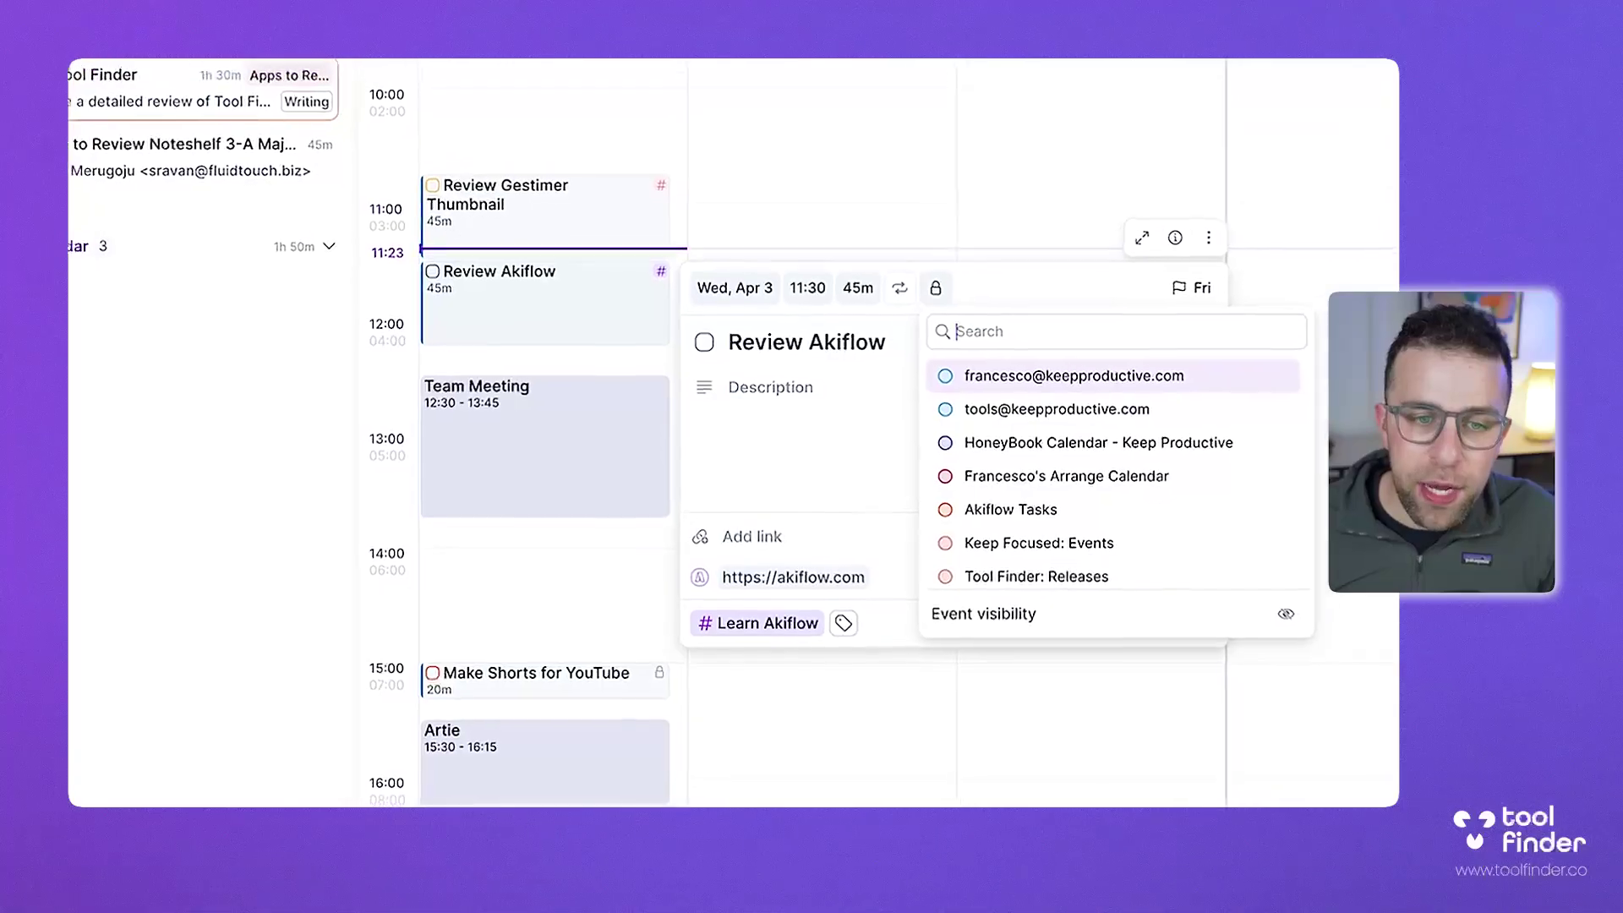
click(770, 388)
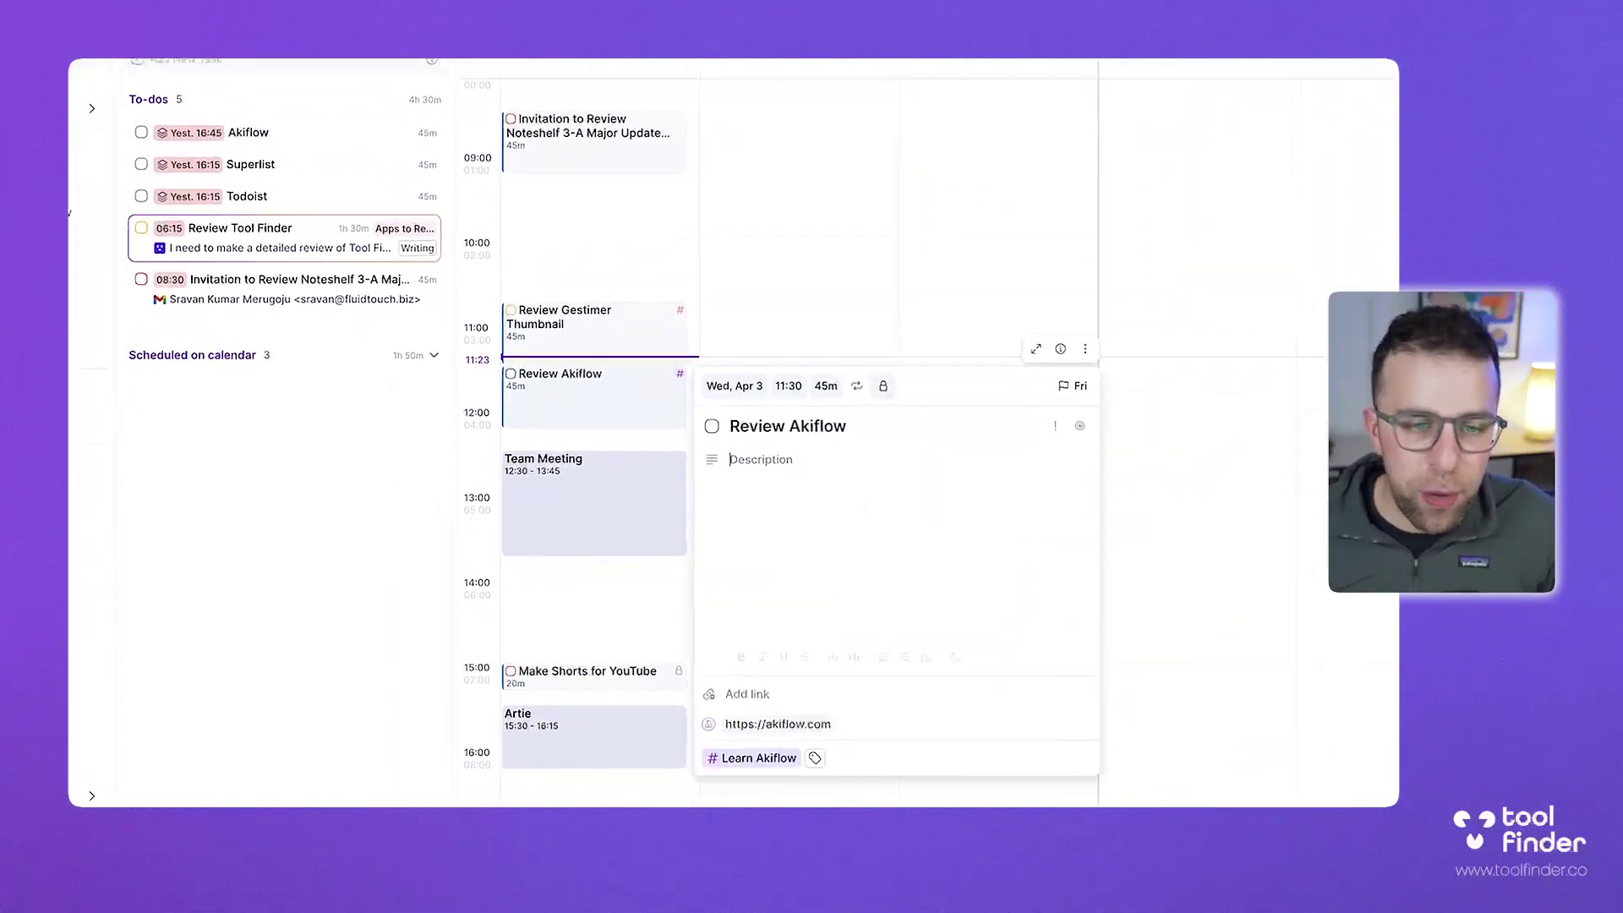
key(Escape)
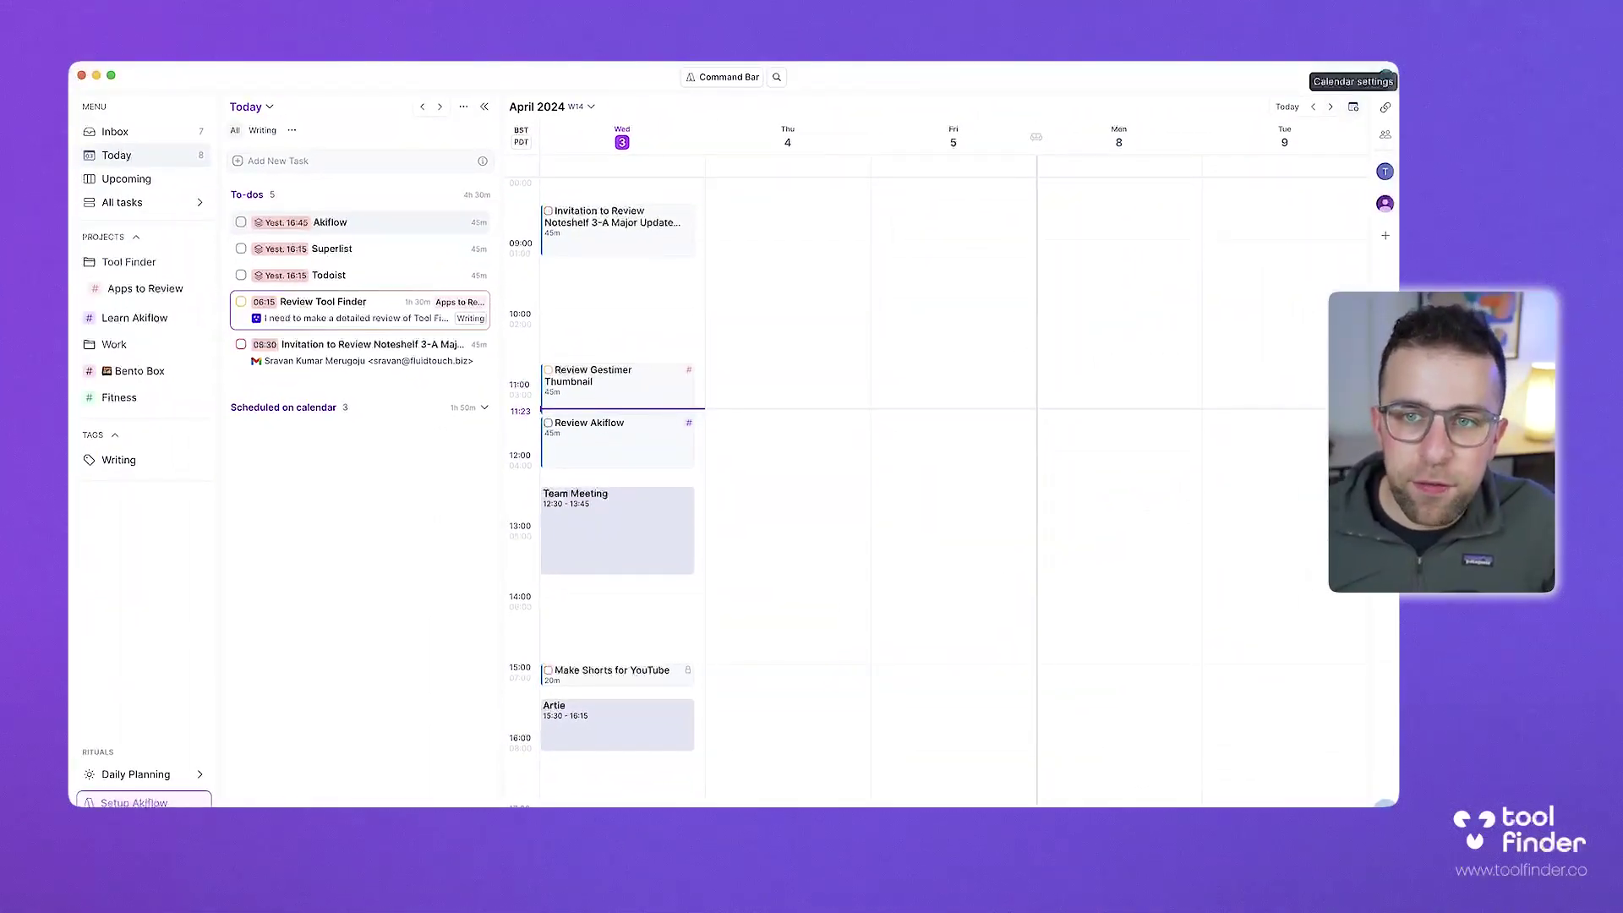
- Try the 4-day, 6-day, week and month calendar views and return to the 5-day view
click(1353, 107)
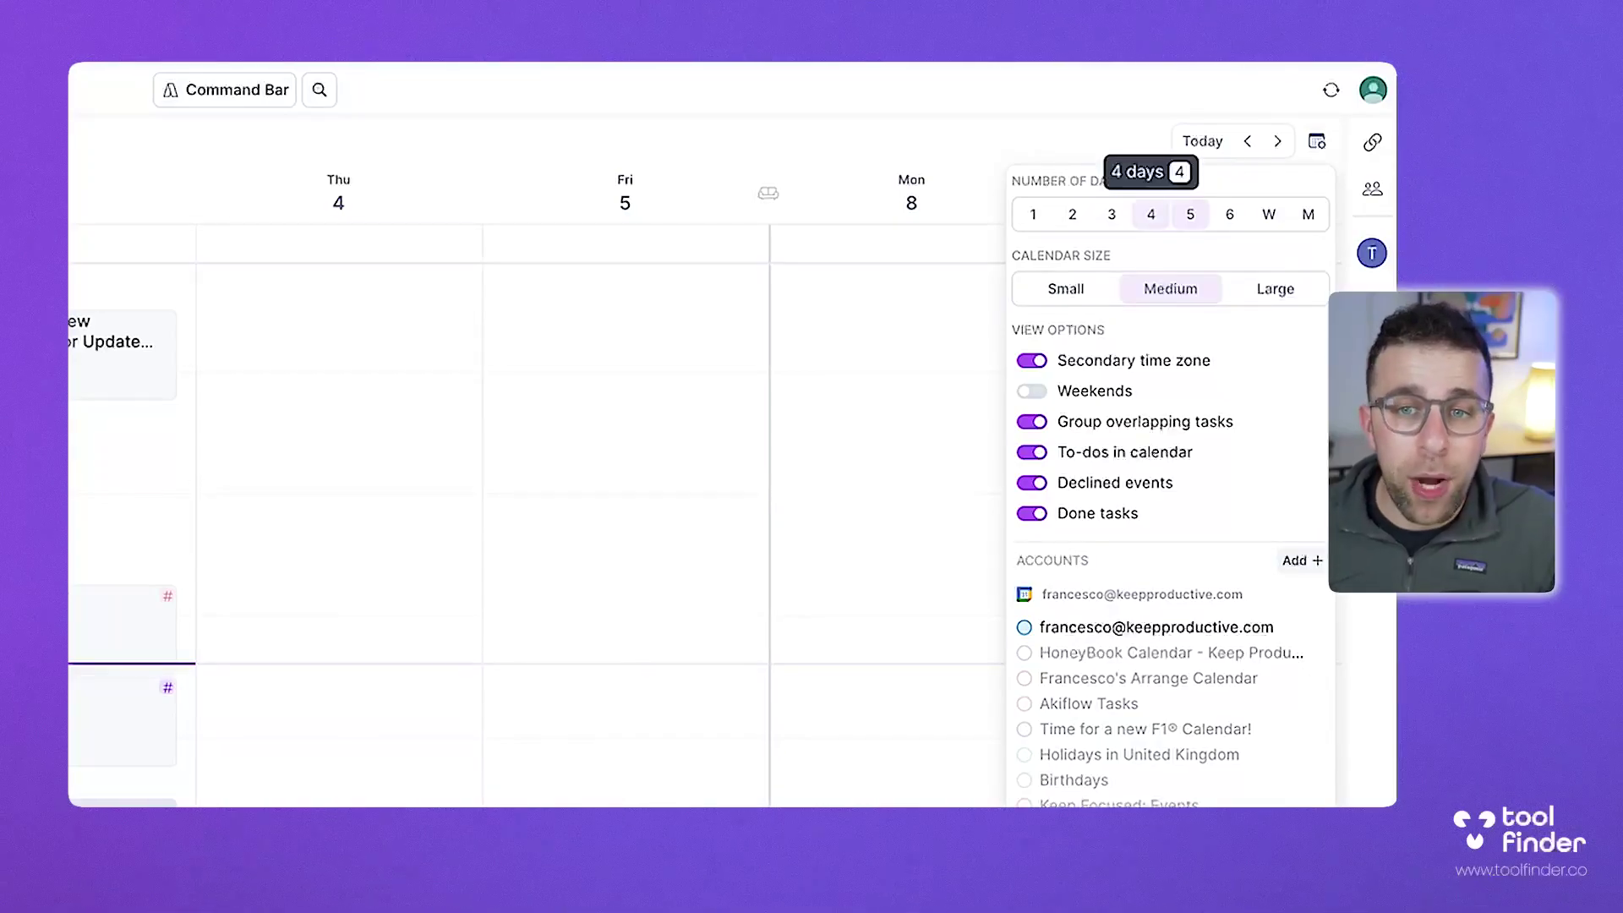
click(1150, 214)
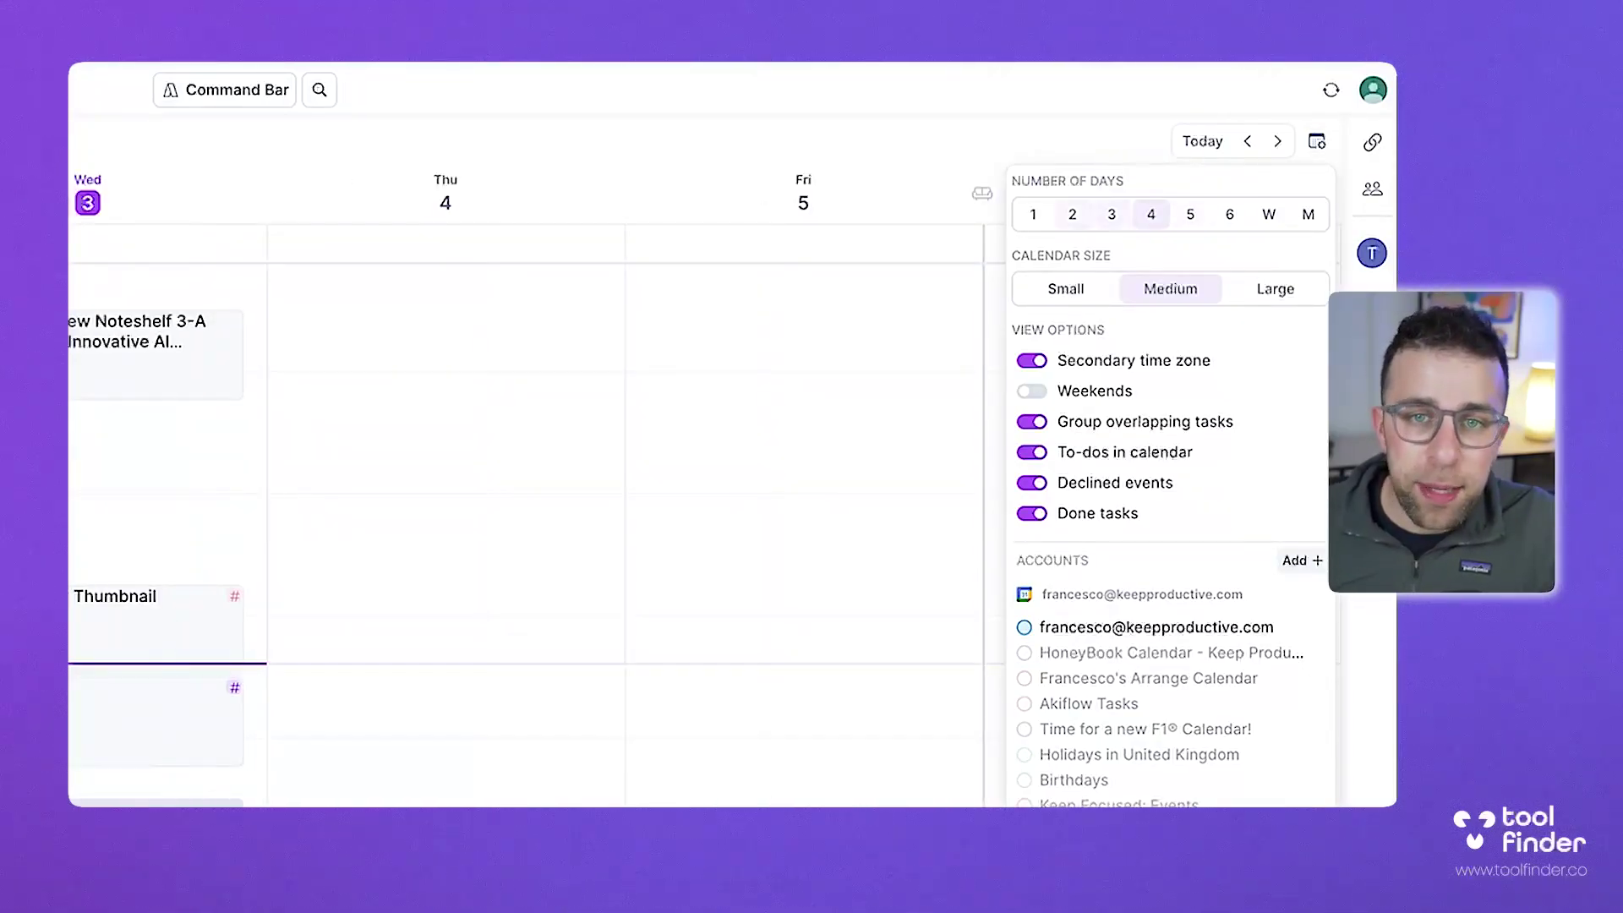
click(1229, 214)
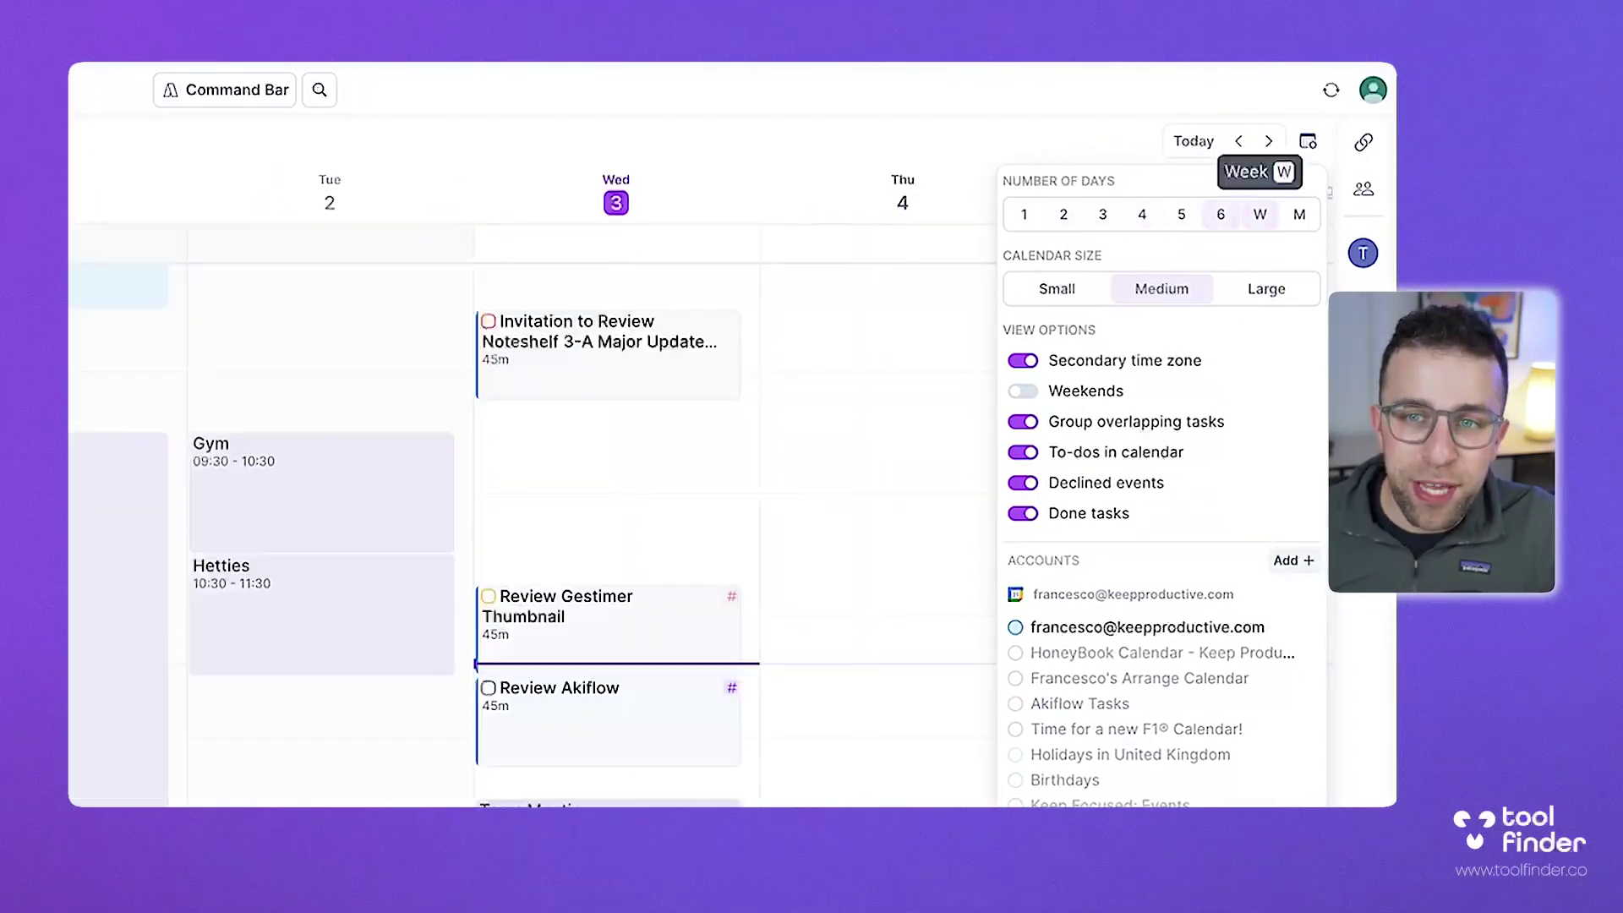
click(1260, 214)
click(1299, 213)
click(1184, 213)
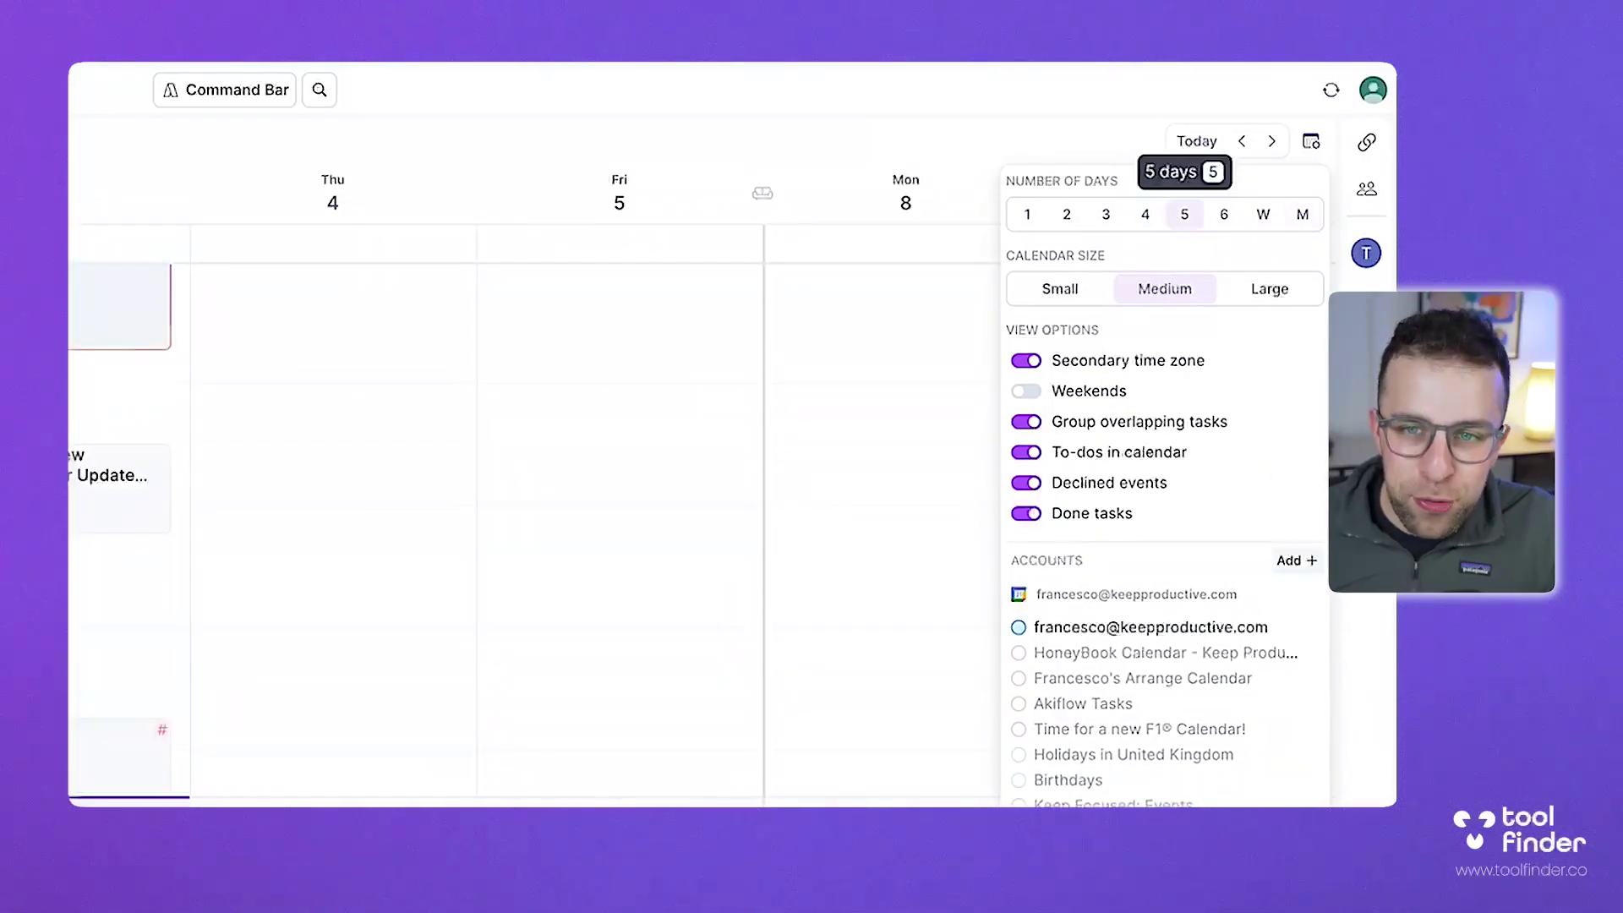
- Try the small and large calendar sizes, return to Medium, and try the Weekends and Group overlapping tasks view options
click(1059, 288)
click(1269, 288)
click(1164, 288)
click(1032, 390)
click(1031, 391)
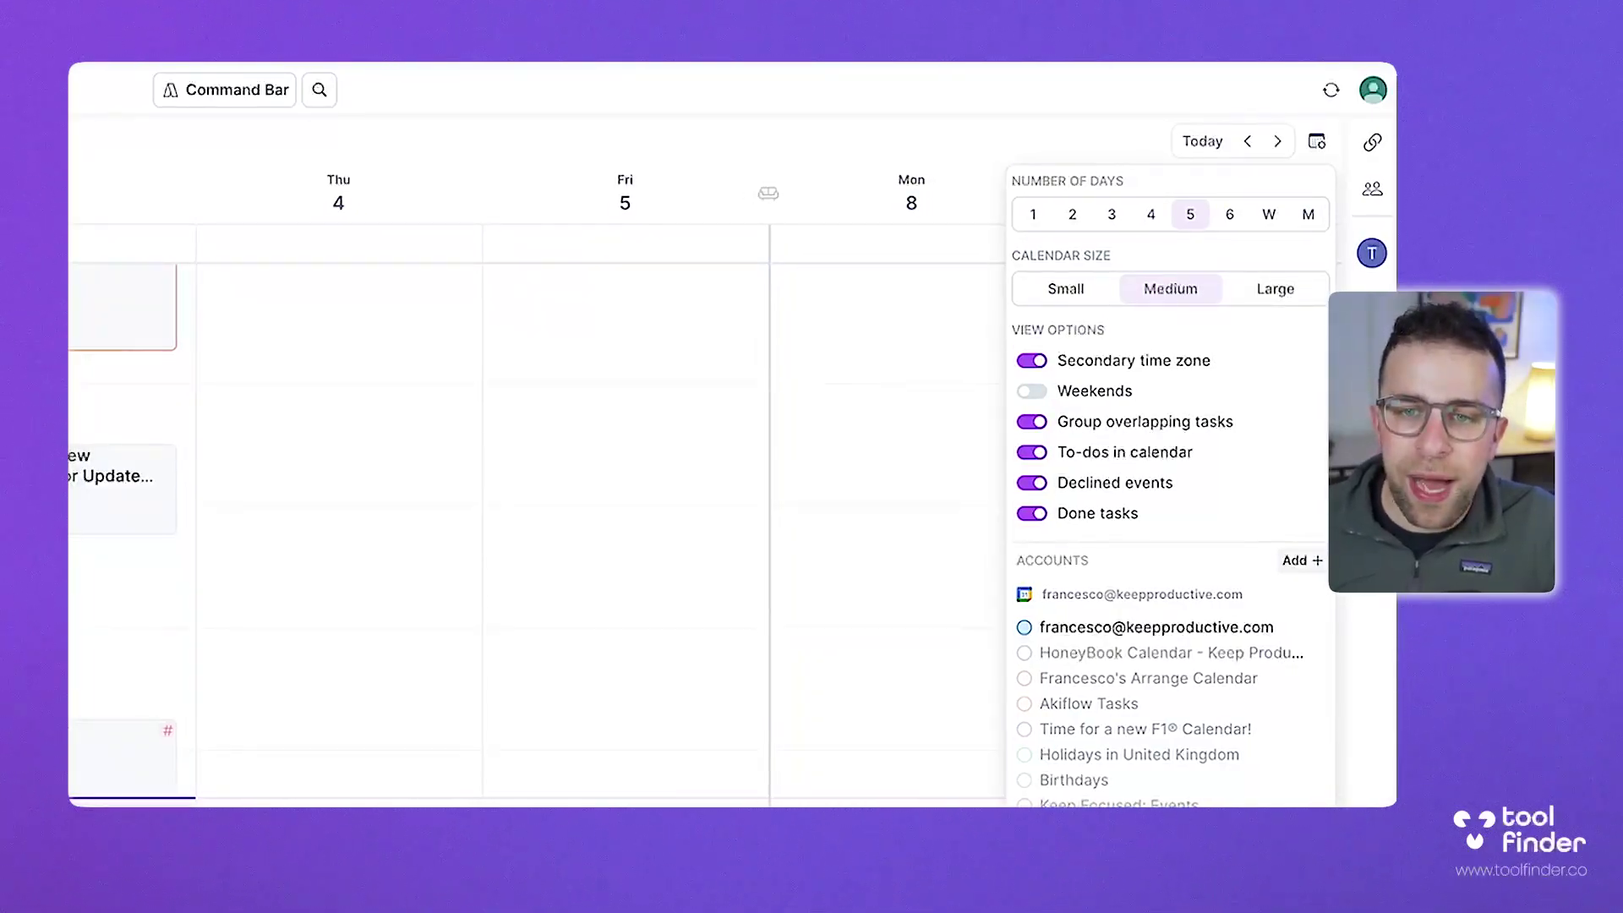
click(1032, 421)
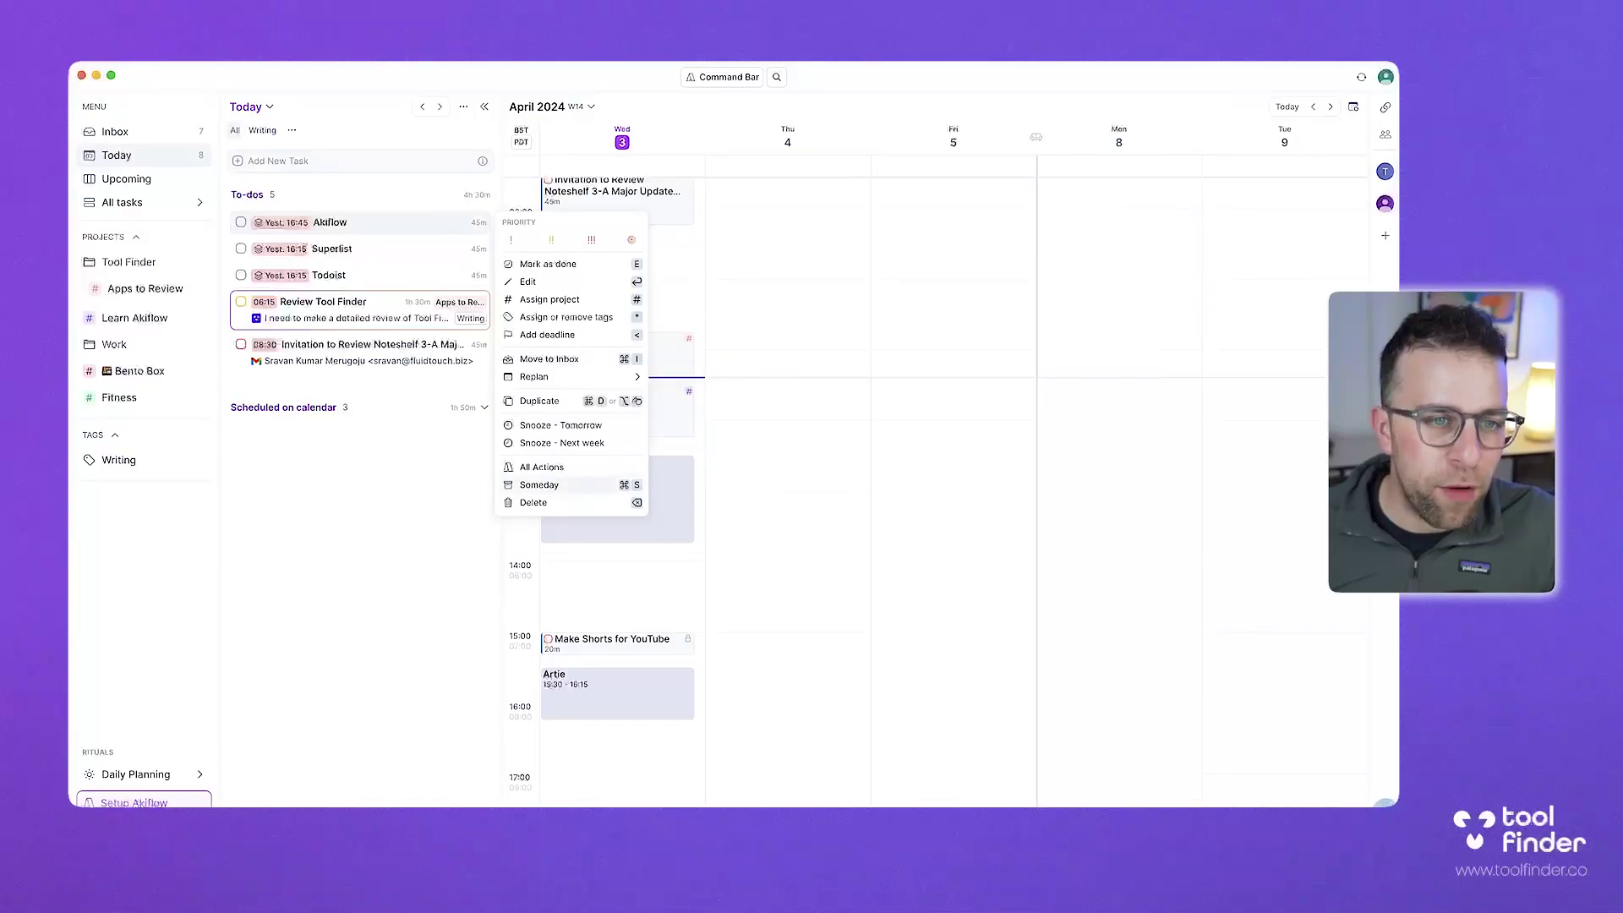
- Open the date choices of the overdue Akiflow task and put an untimed Akiflow task on today's to-dos
key(Escape)
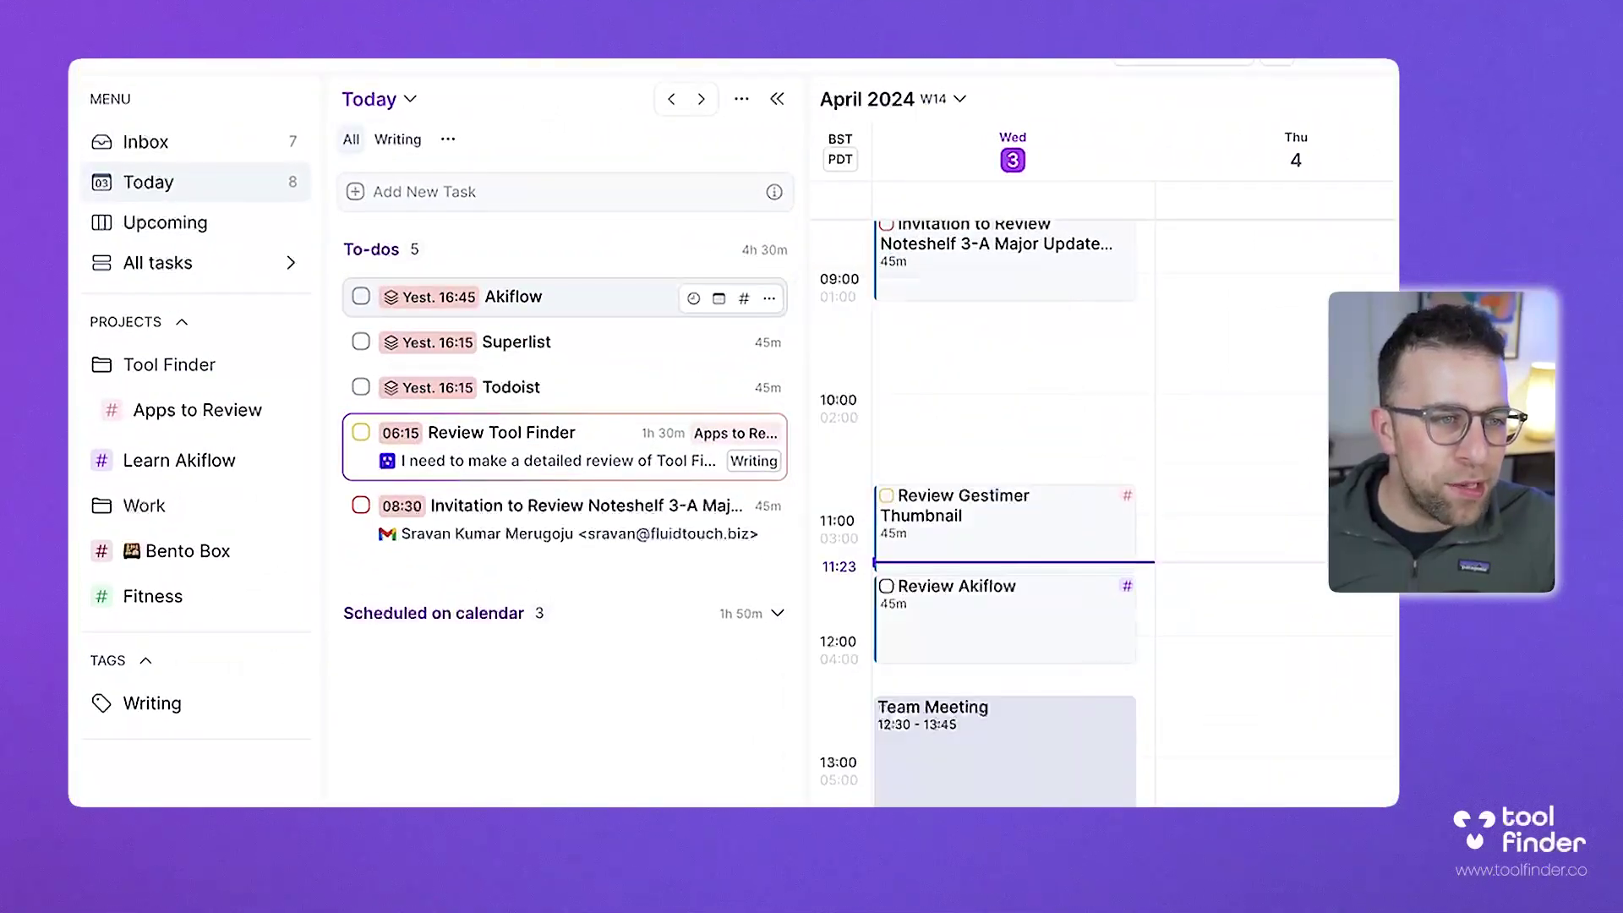
click(563, 297)
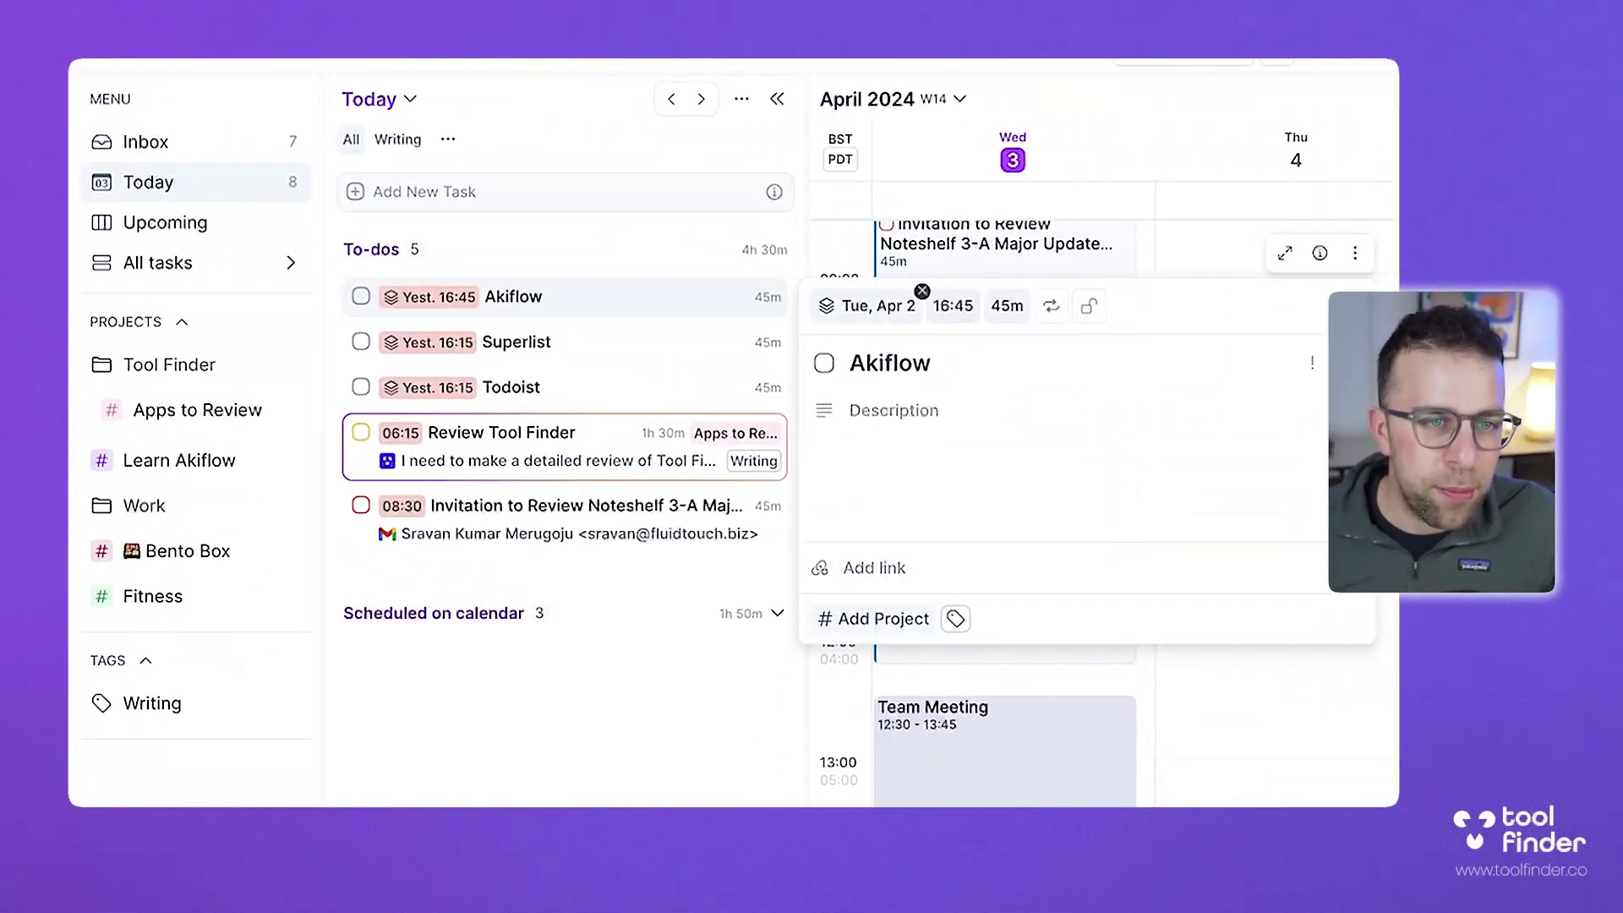
click(877, 306)
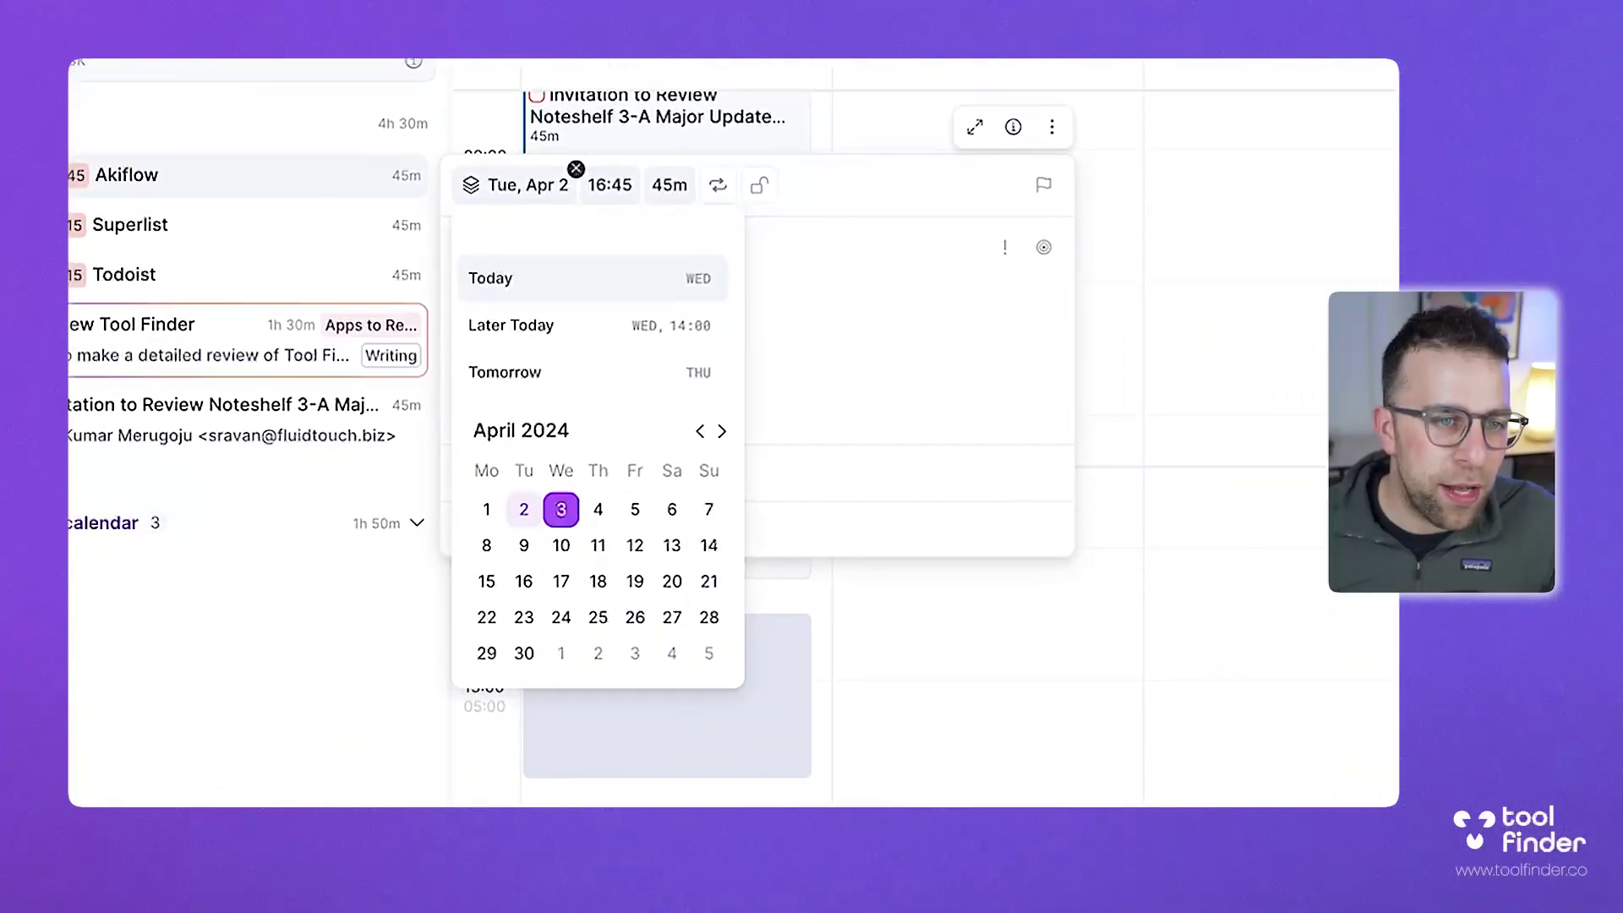
text(no)
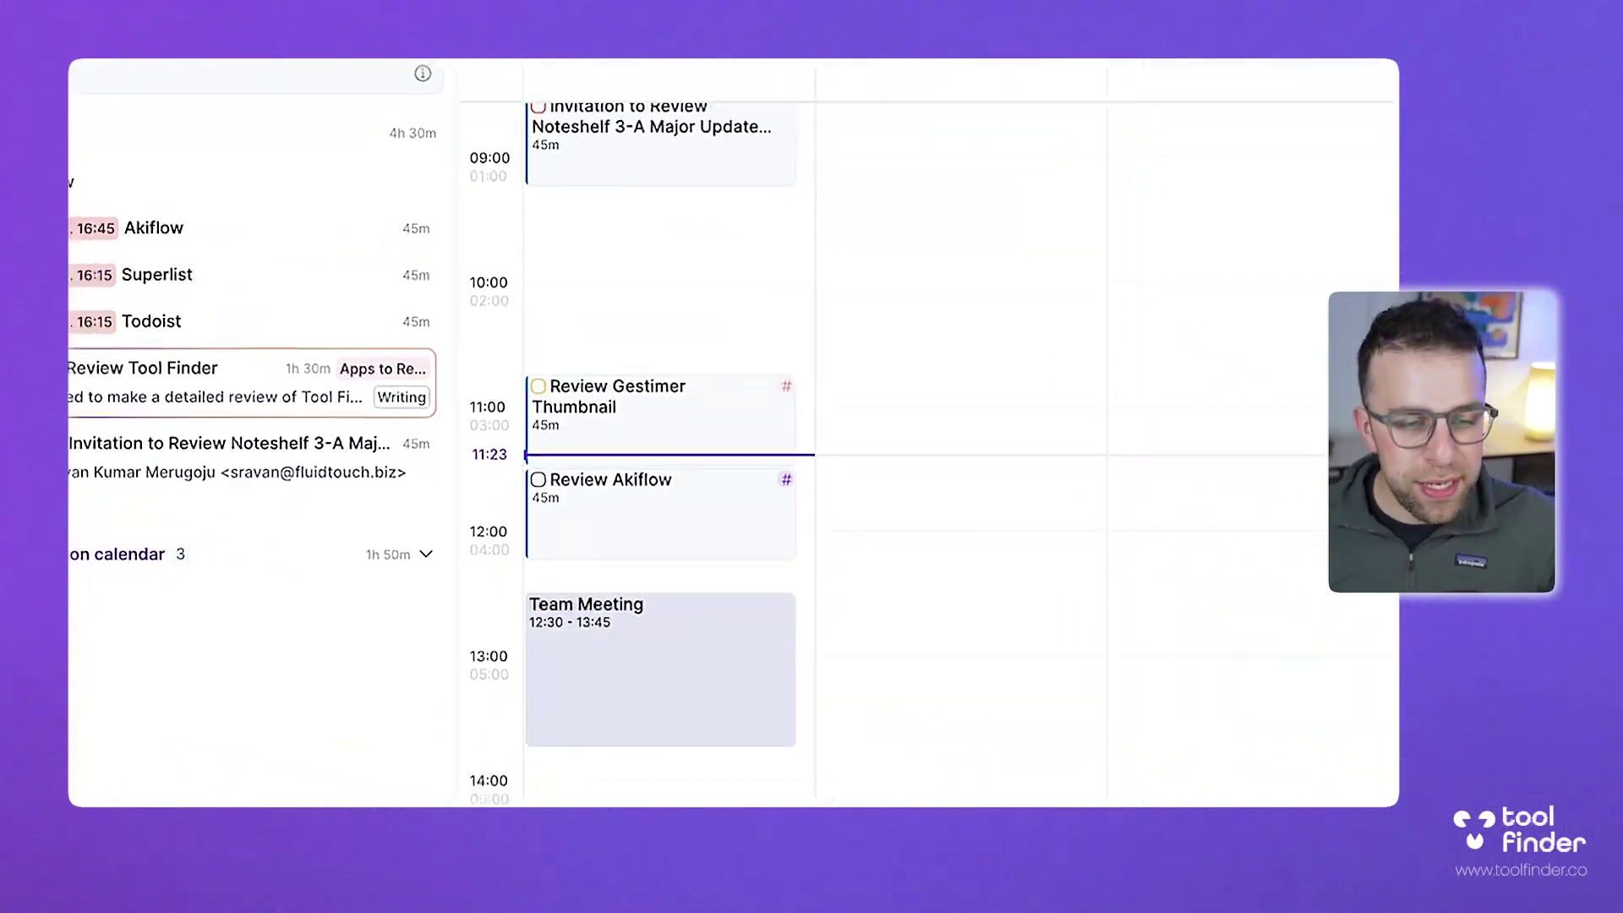
mouse_move(621, 796)
mouse_down()
mouse_move(787, 612)
mouse_move(621, 796)
mouse_up()
scroll(787, 478, up, 2)
scroll(786, 473, up, 2)
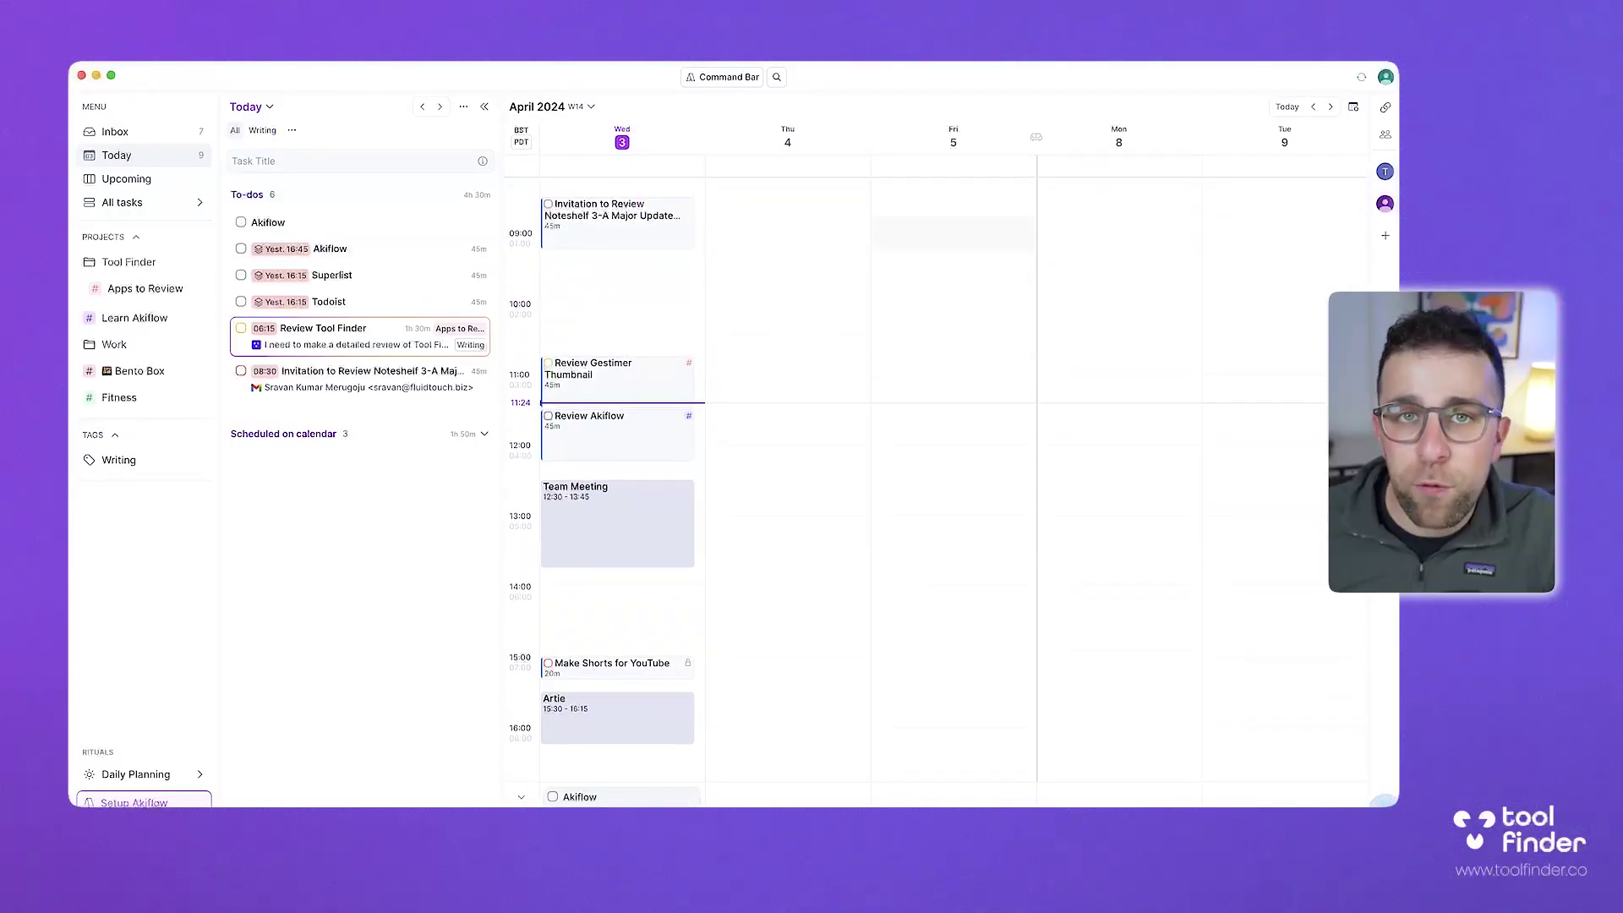
- Hide the task list to view the calendar on its own and show the list again
click(484, 107)
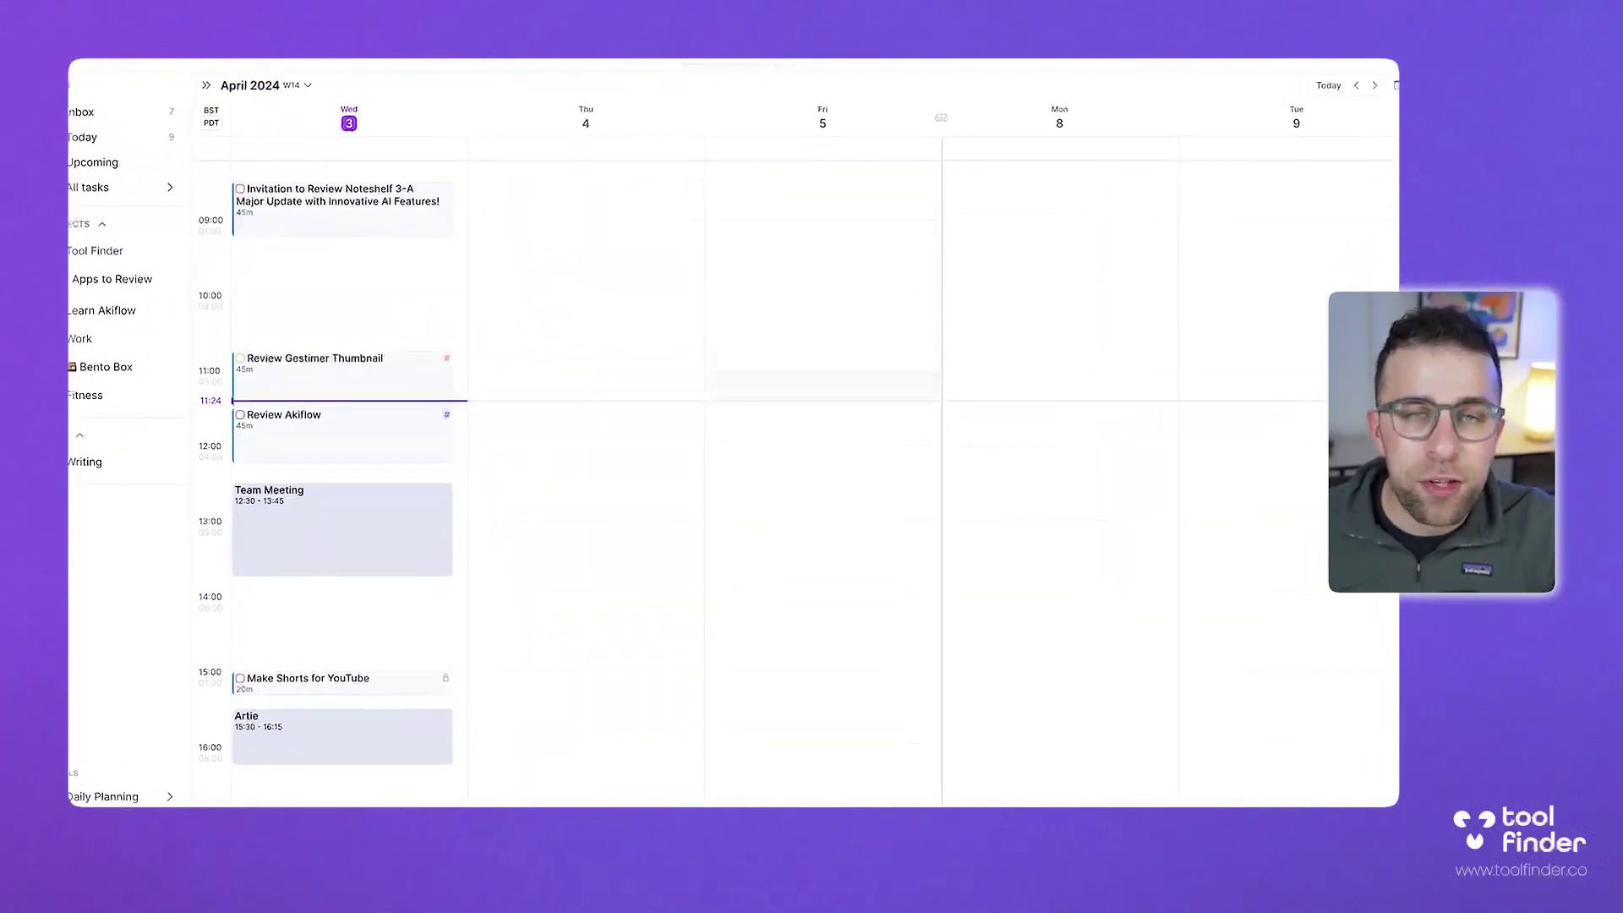
click(196, 77)
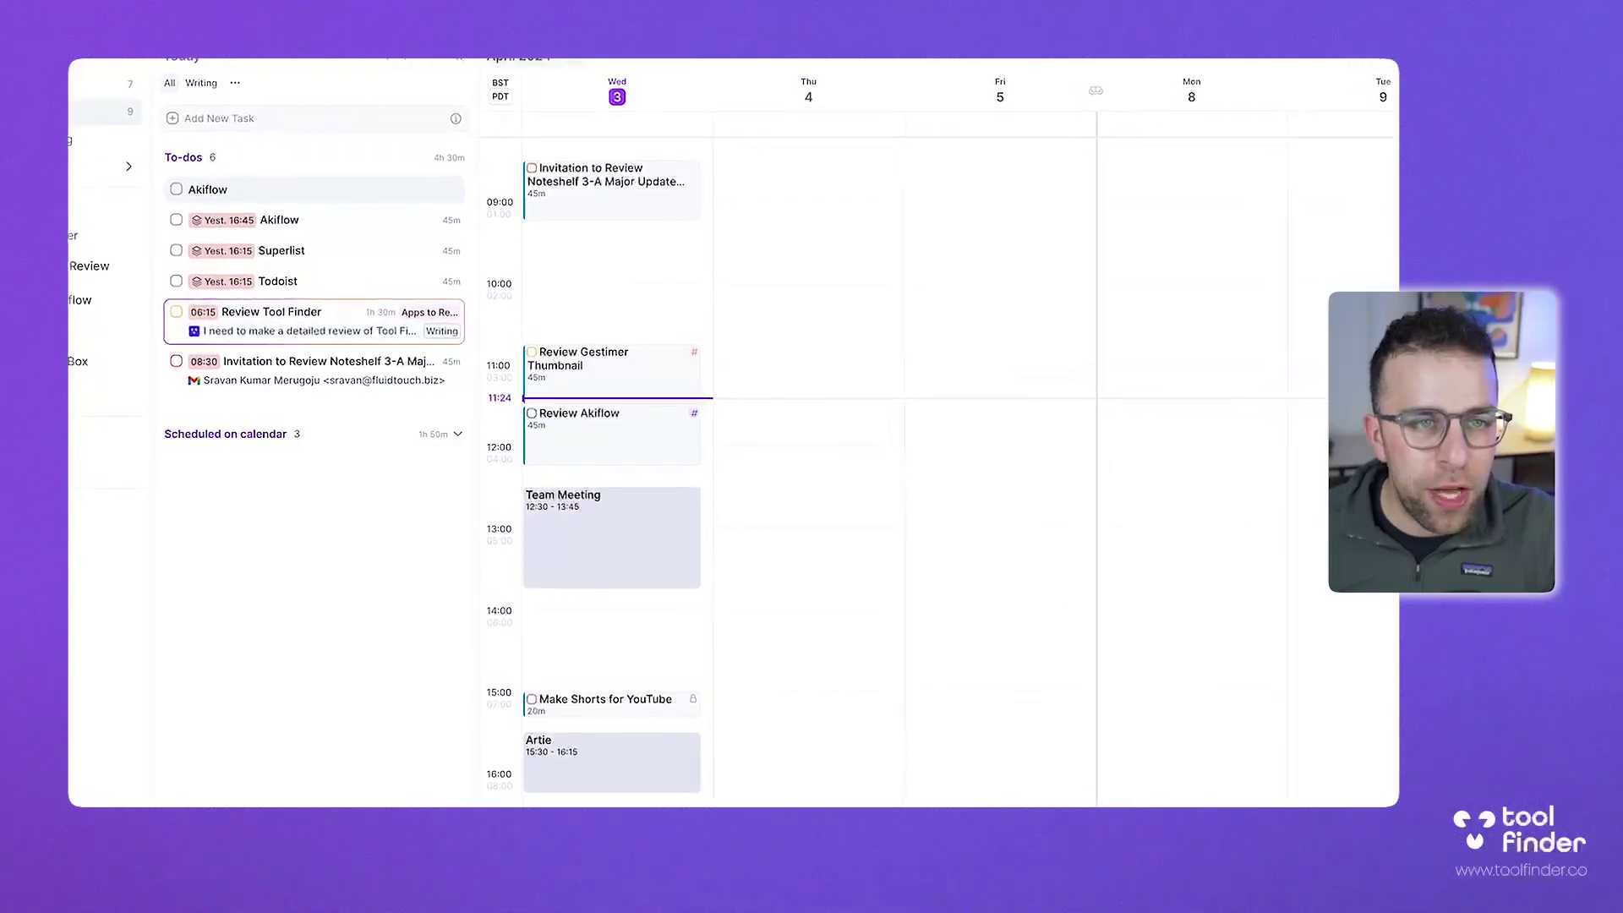
click(534, 77)
key(Escape)
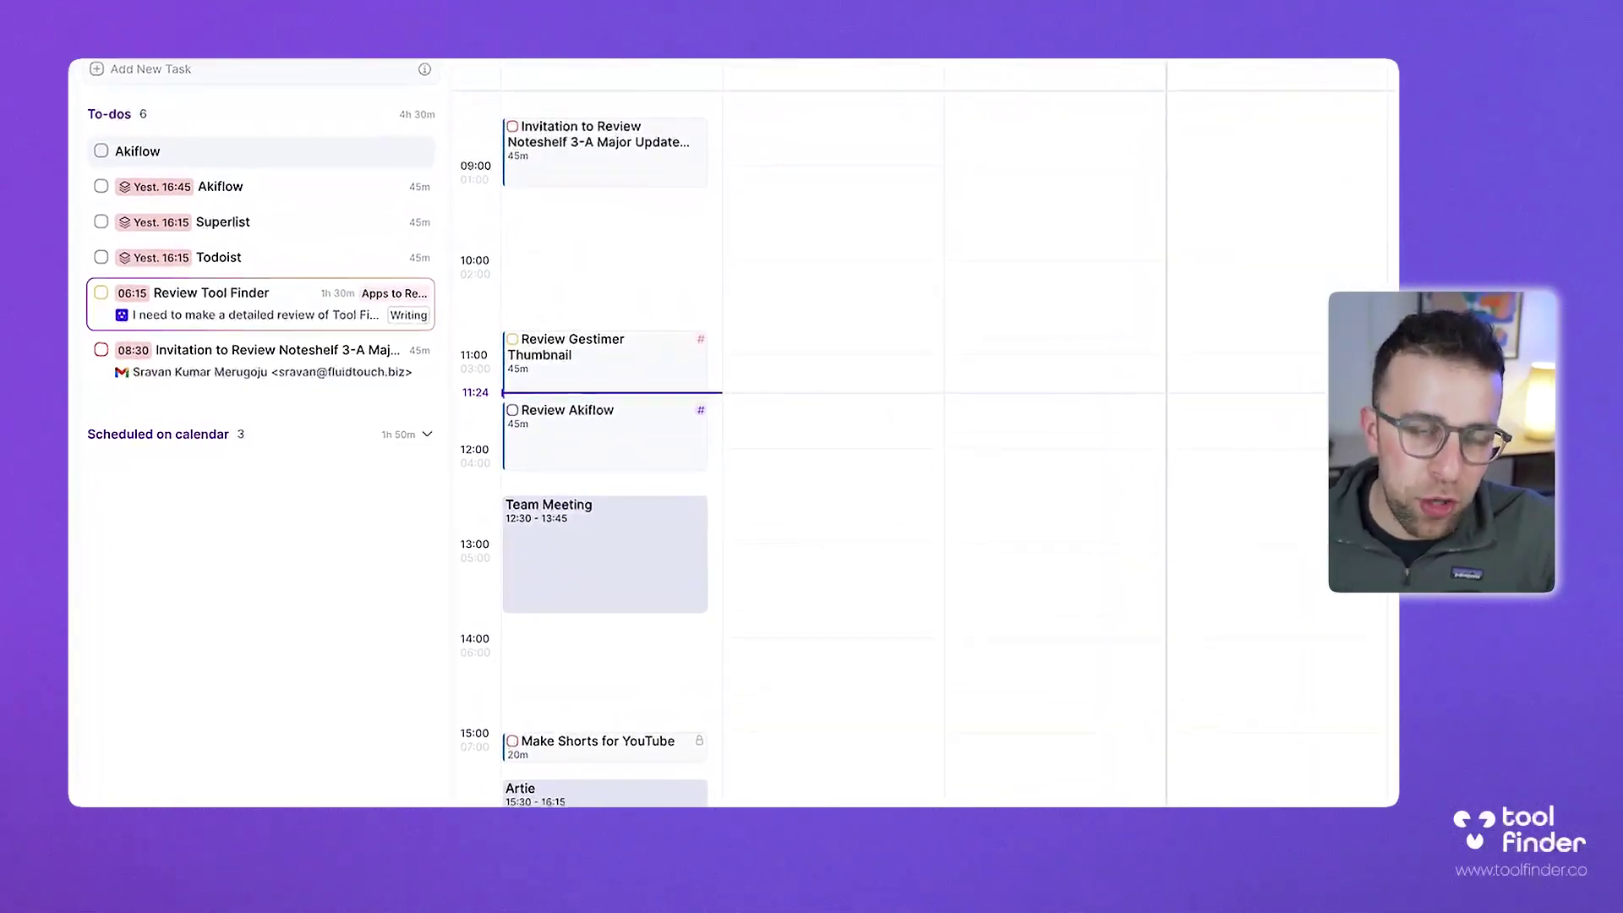
- Create a new task named "Finish Wardrobe Clean" through the command bar
key(super+k)
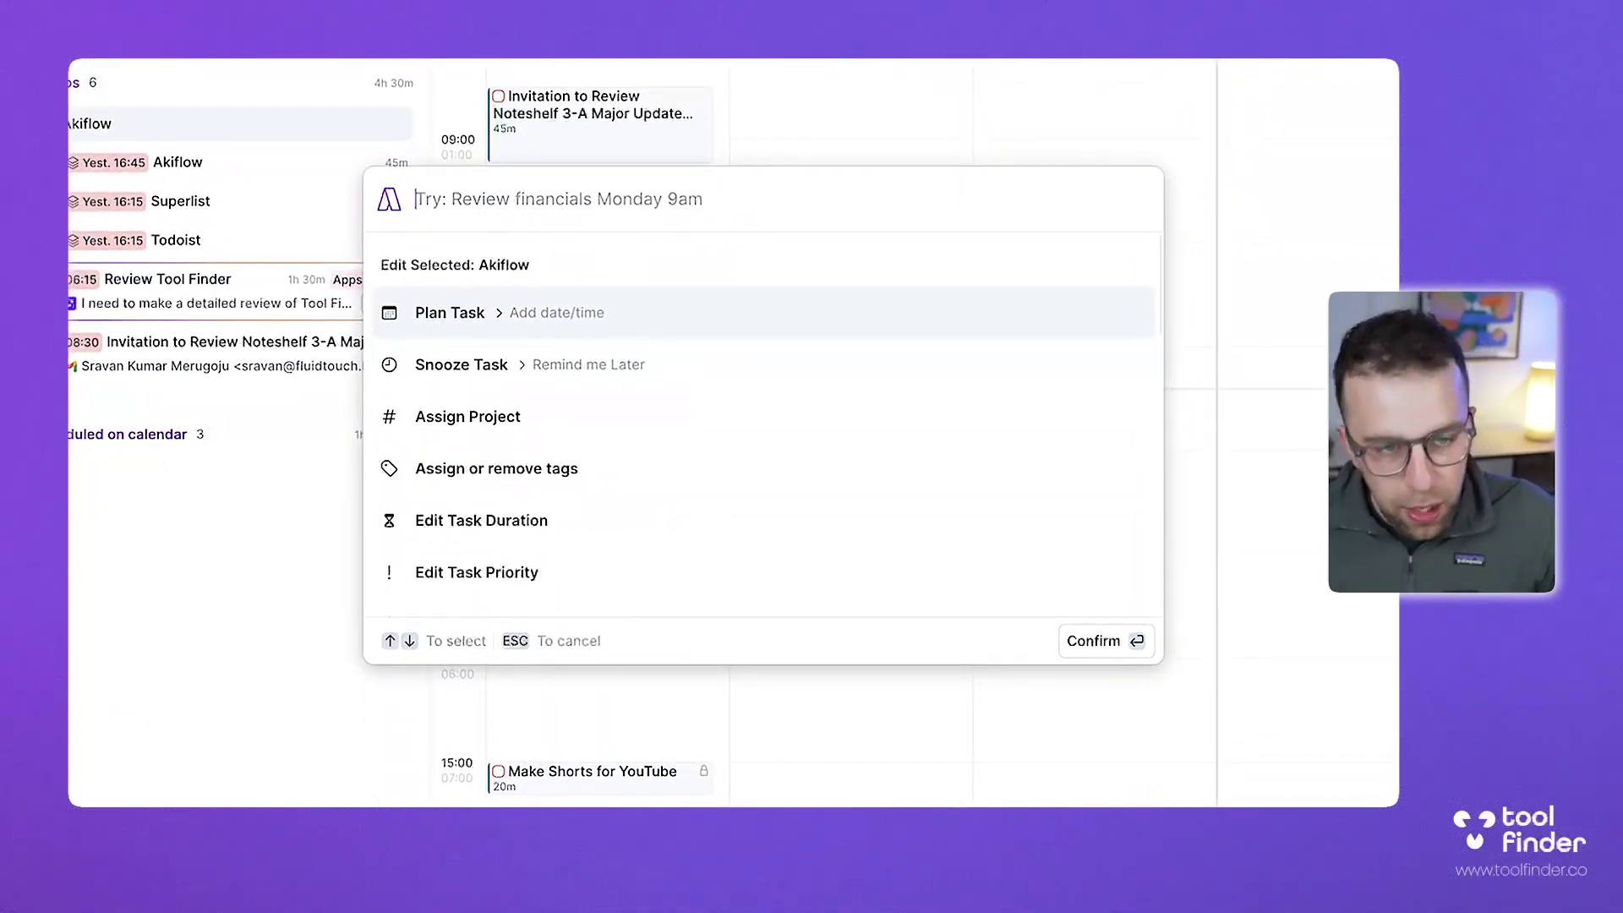
text(Finish War)
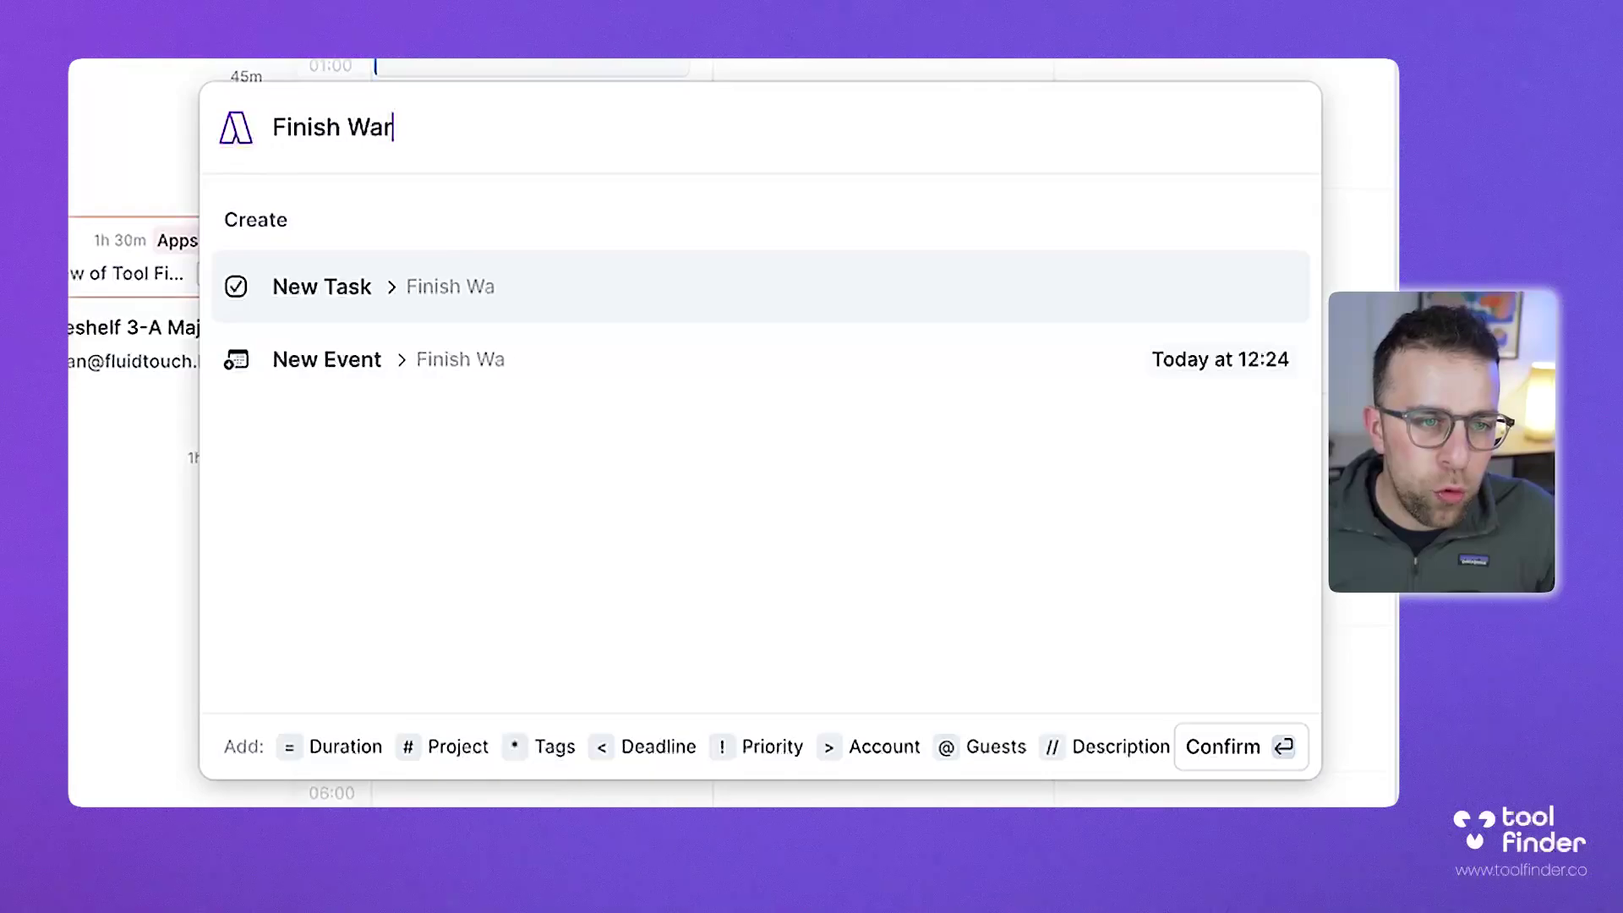
text(drobe K)
key(BackSpace)
text(Clean)
key(Down)
key(Up)
key(Return)
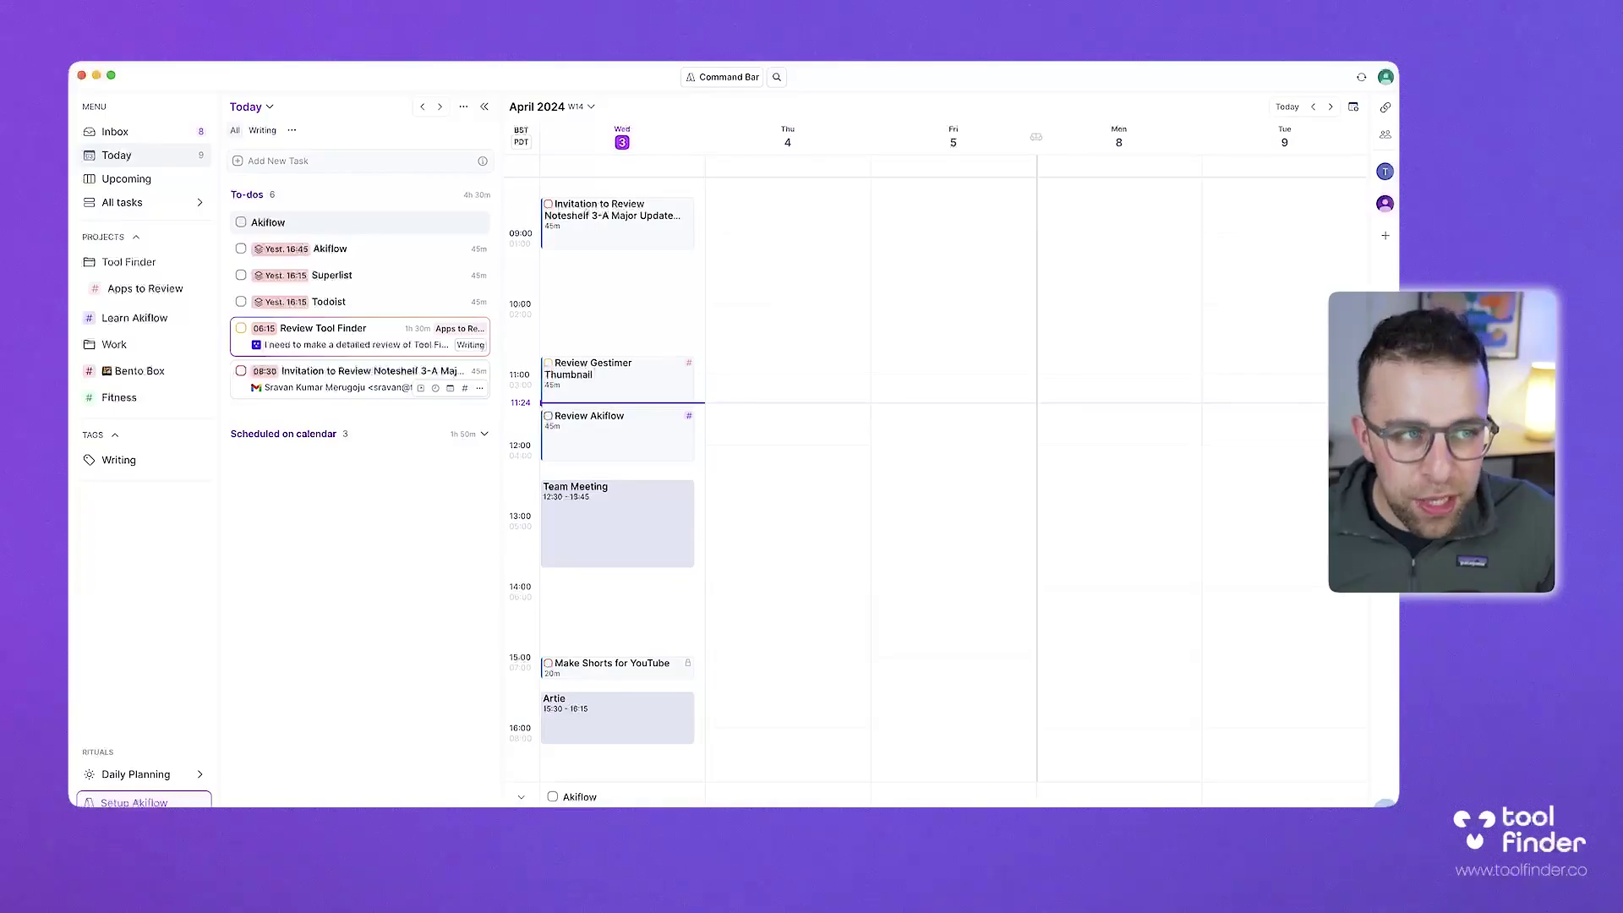
- Go to the Inbox, open the Finish Wardrobe Clean task and close it again
click(194, 132)
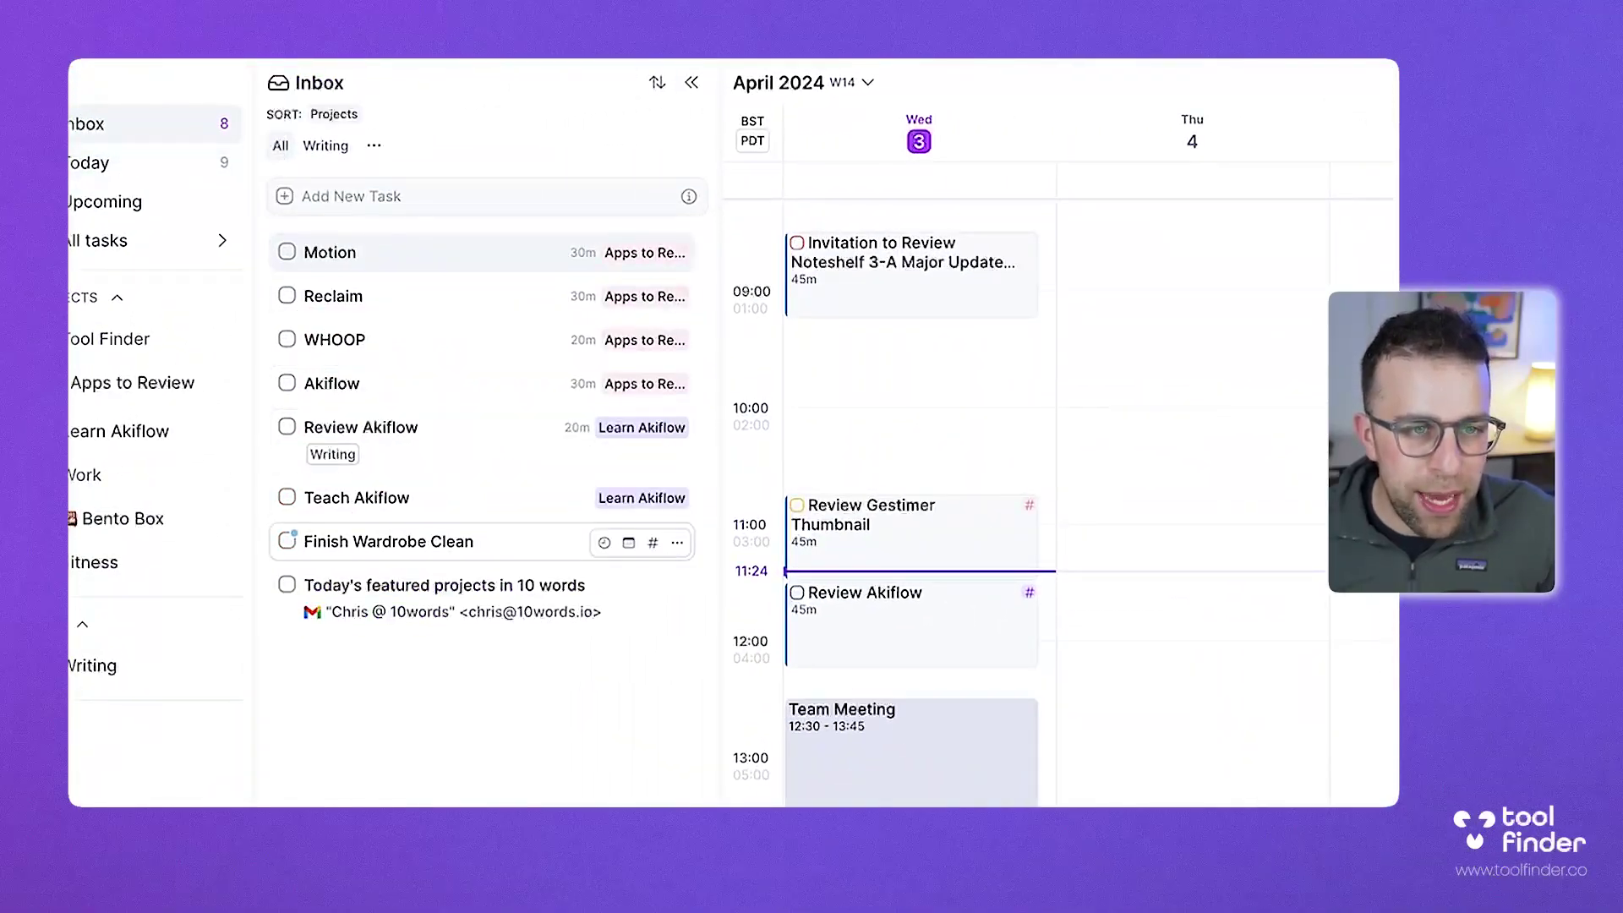
click(406, 541)
key(Escape)
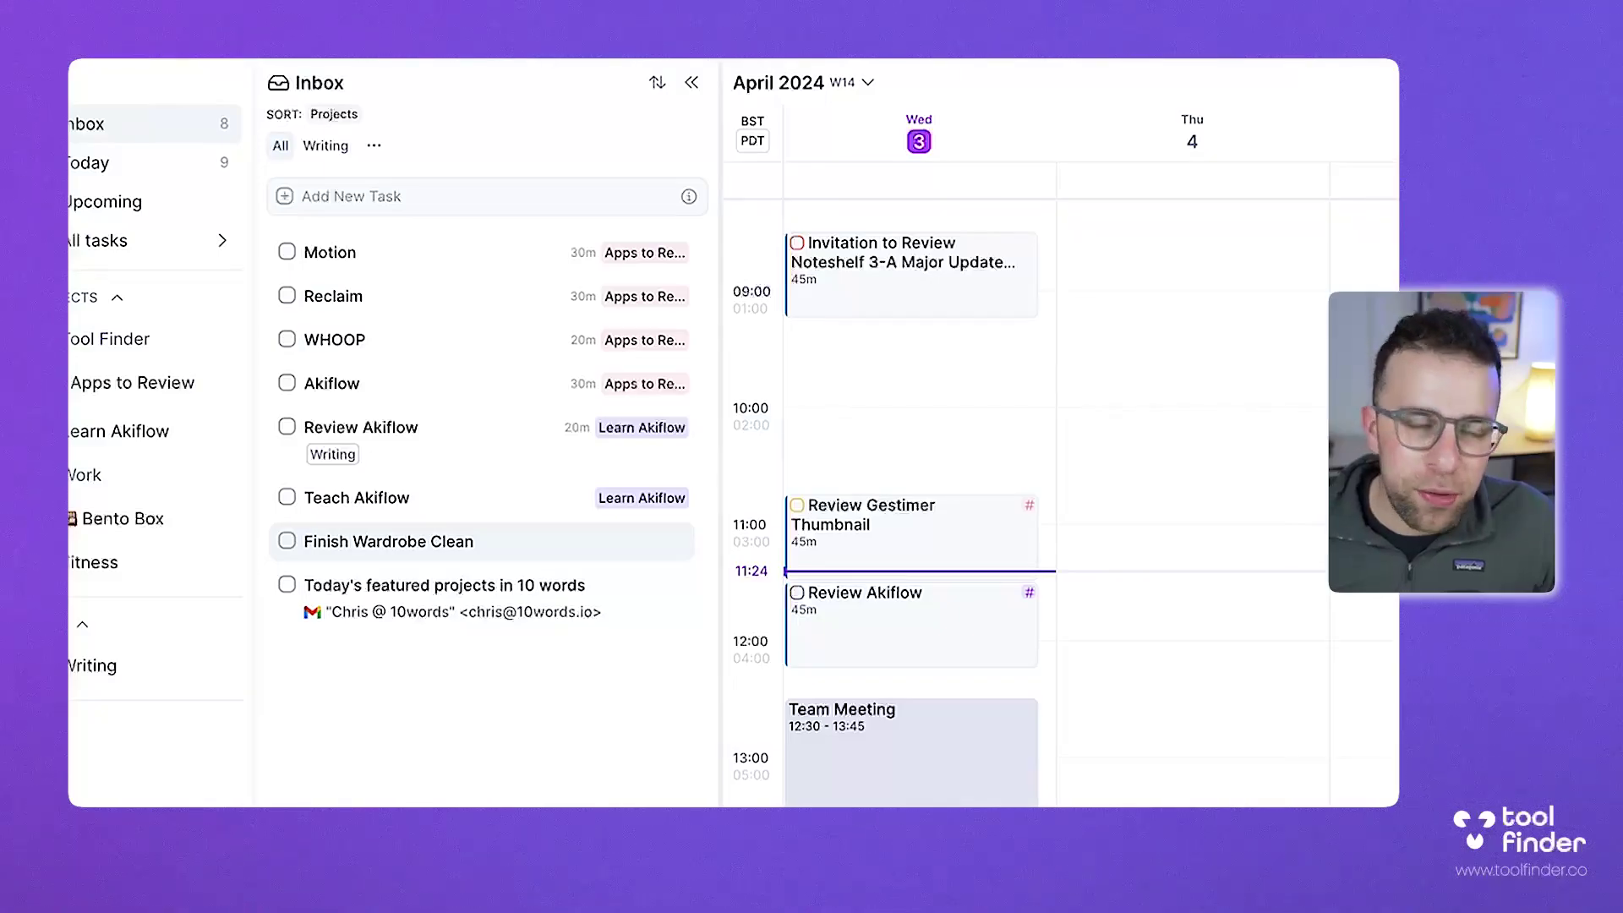
- Add an Inbox task named "Clean House" with a 30m duration, the Personal project and Medium priority
click(351, 196)
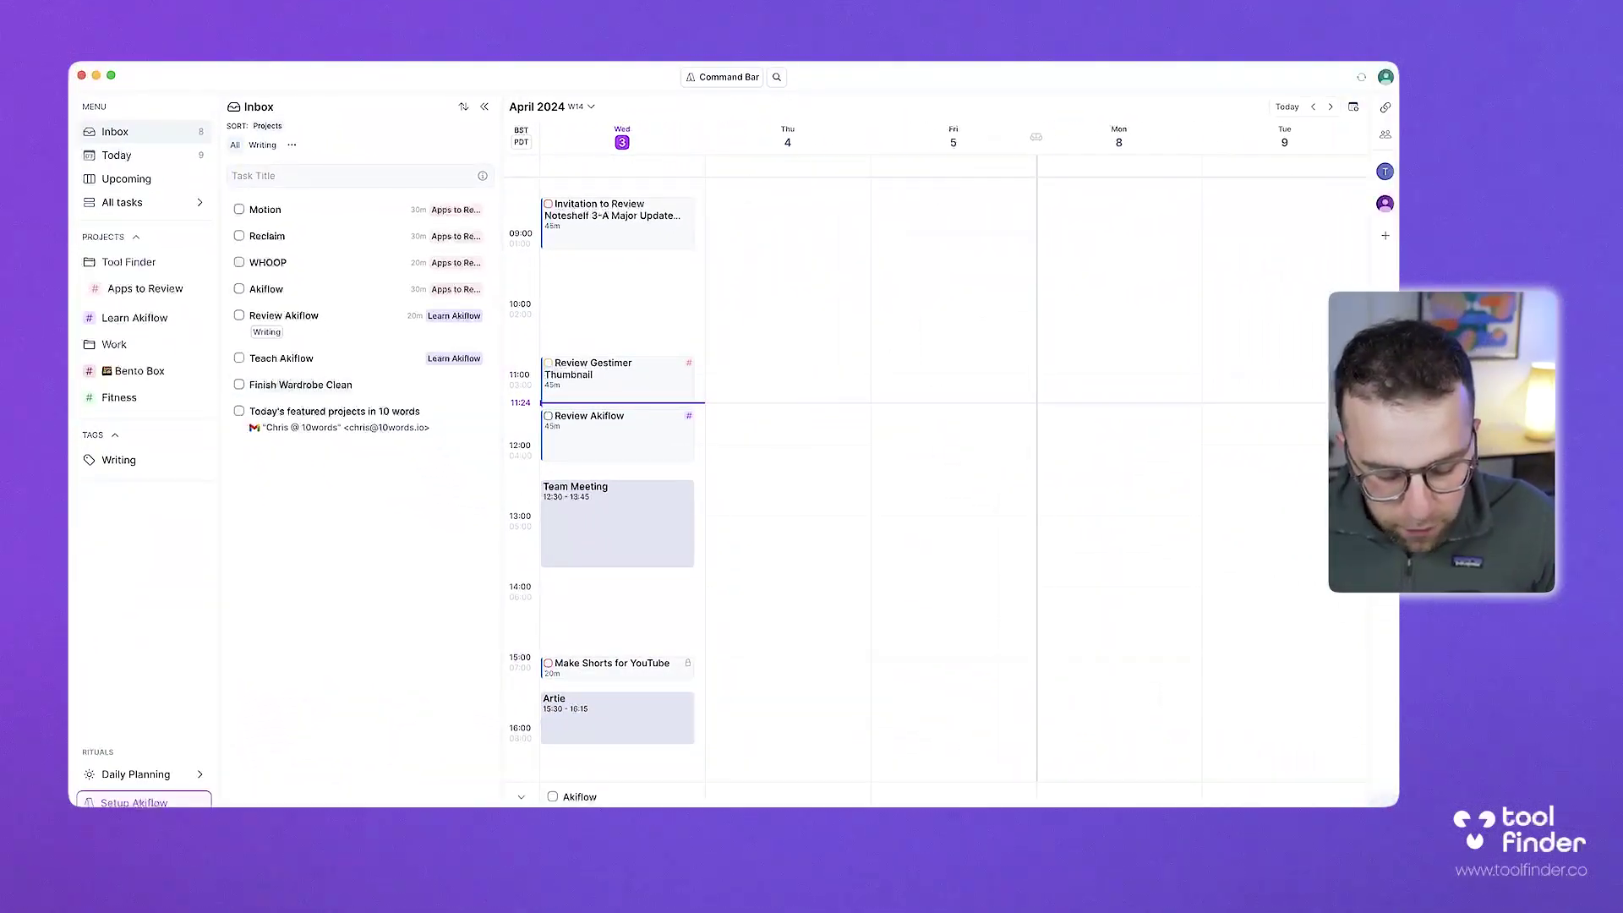
text(Cle)
text(an House =30m#)
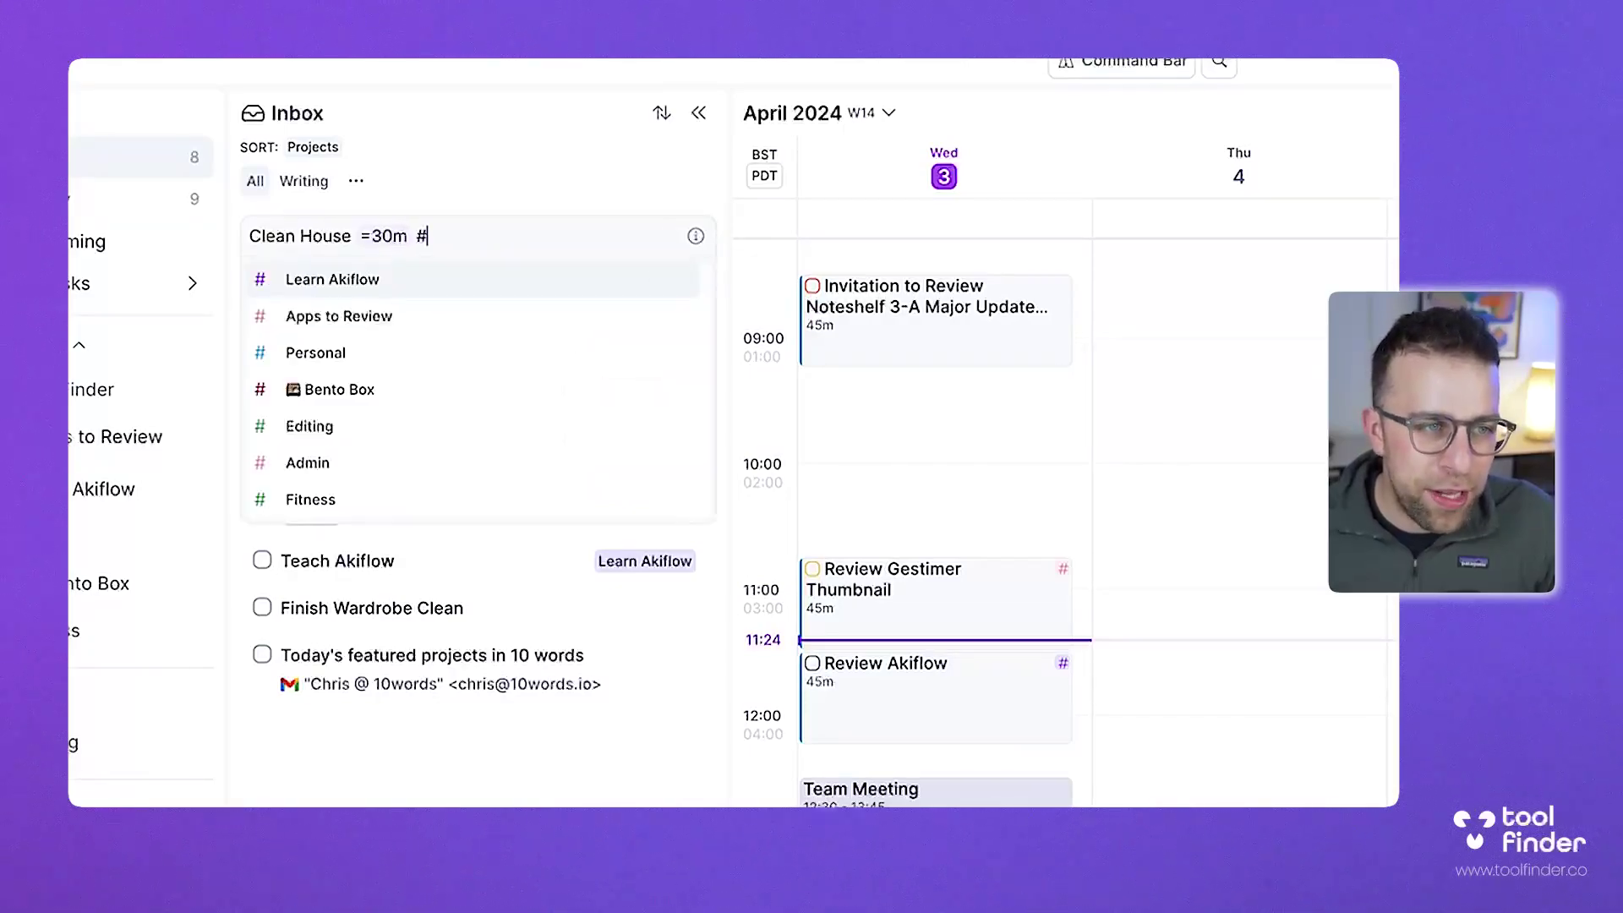
key(Down)
key(Down)
key(Return)
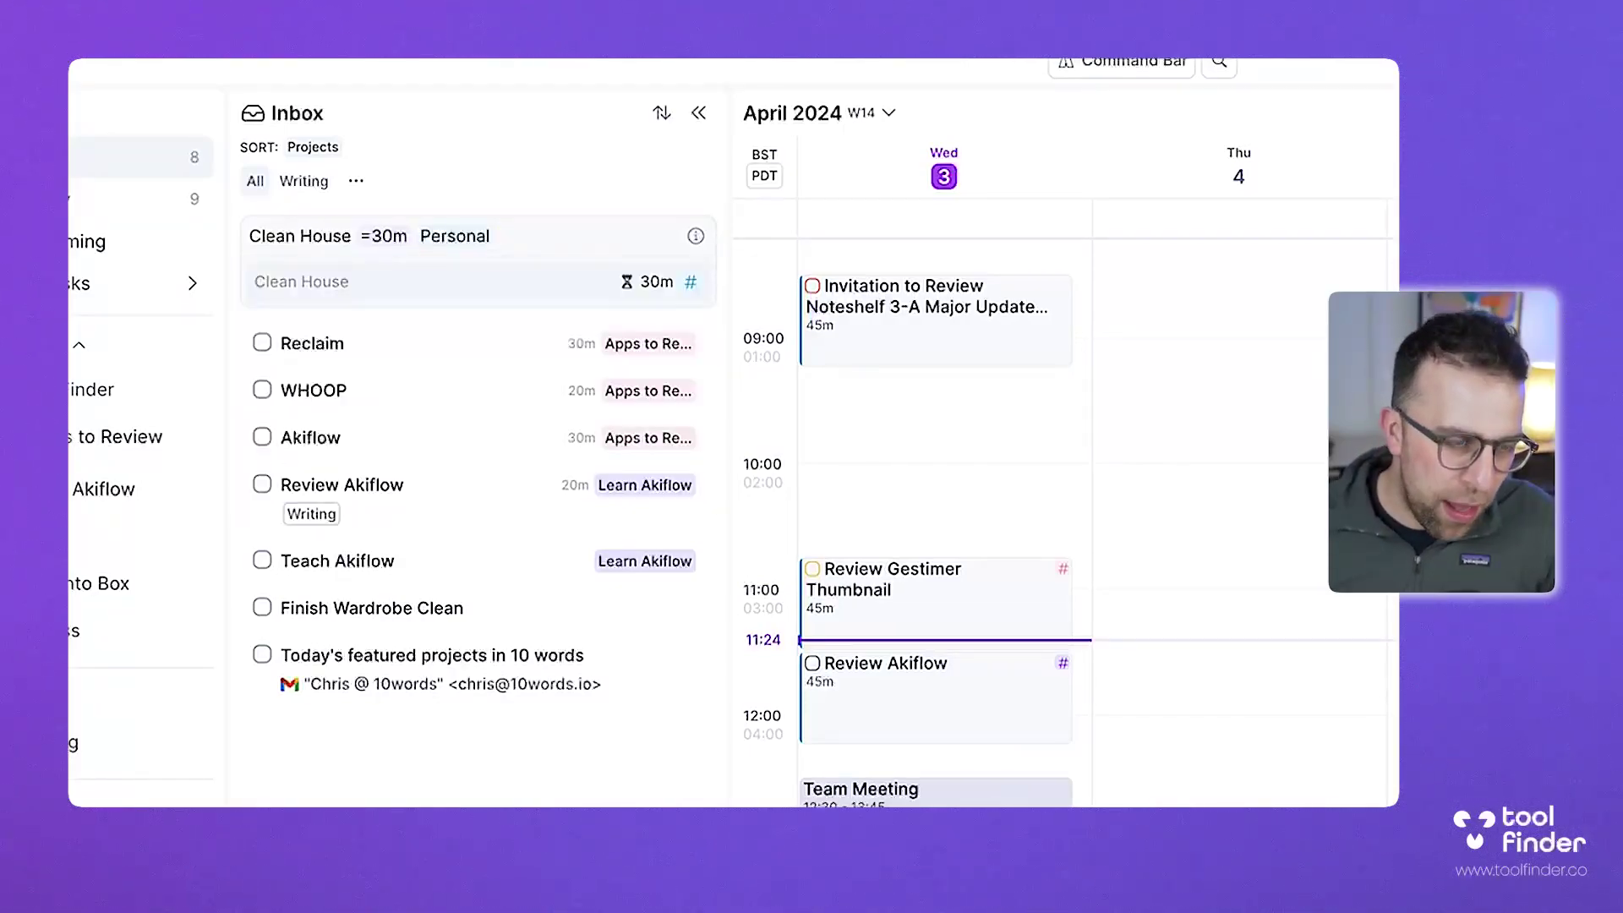
text(!)
key(Down)
key(Return)
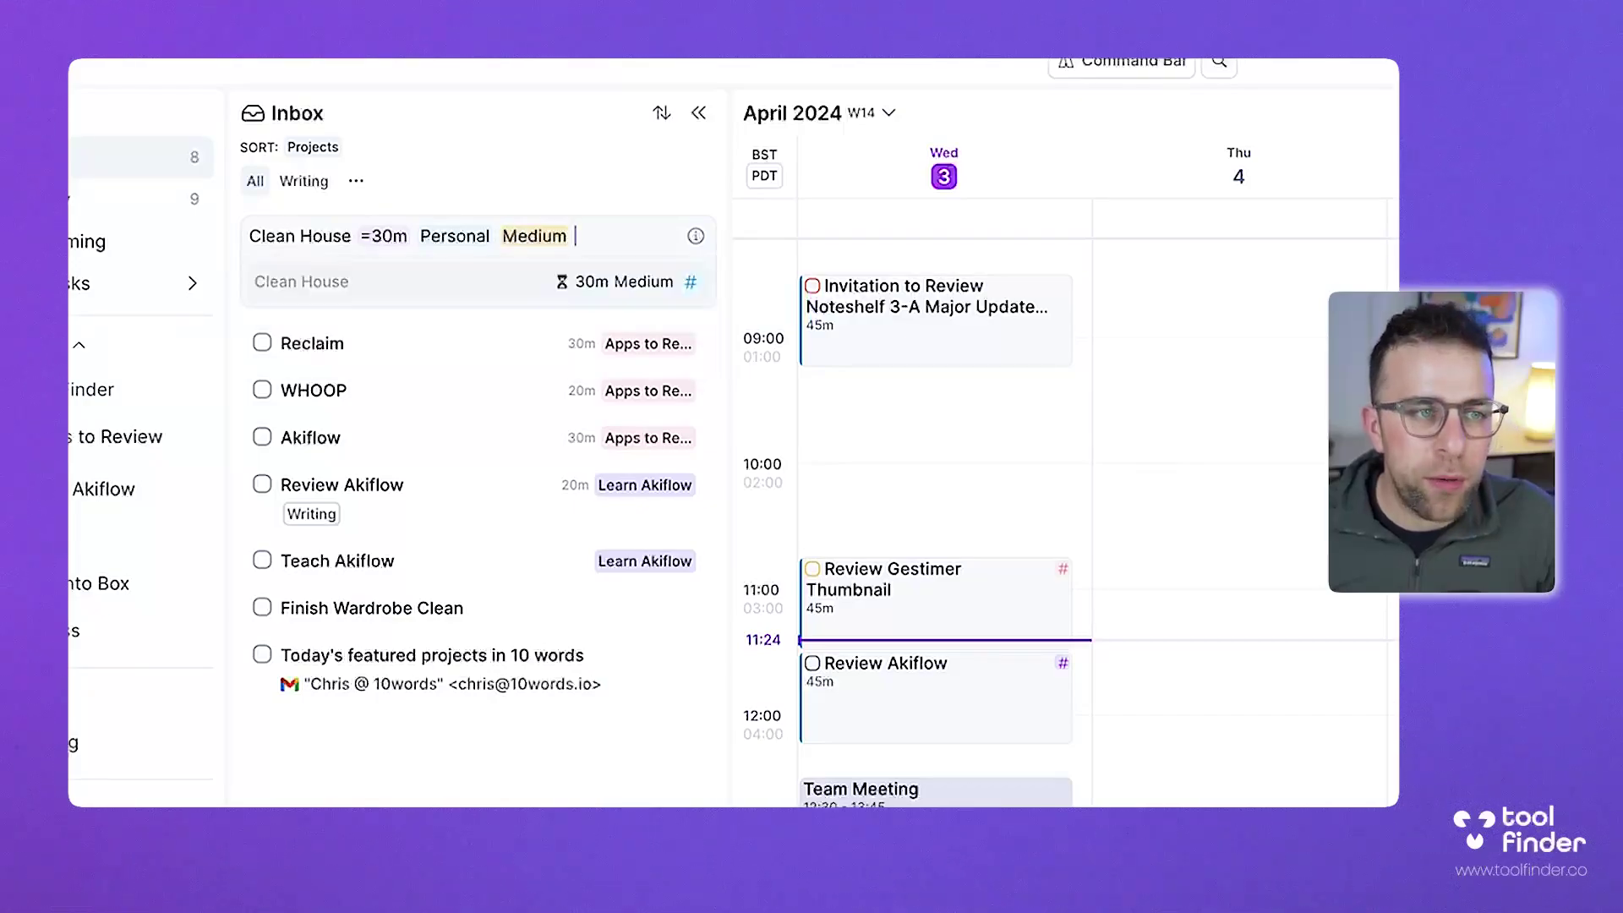
key(Return)
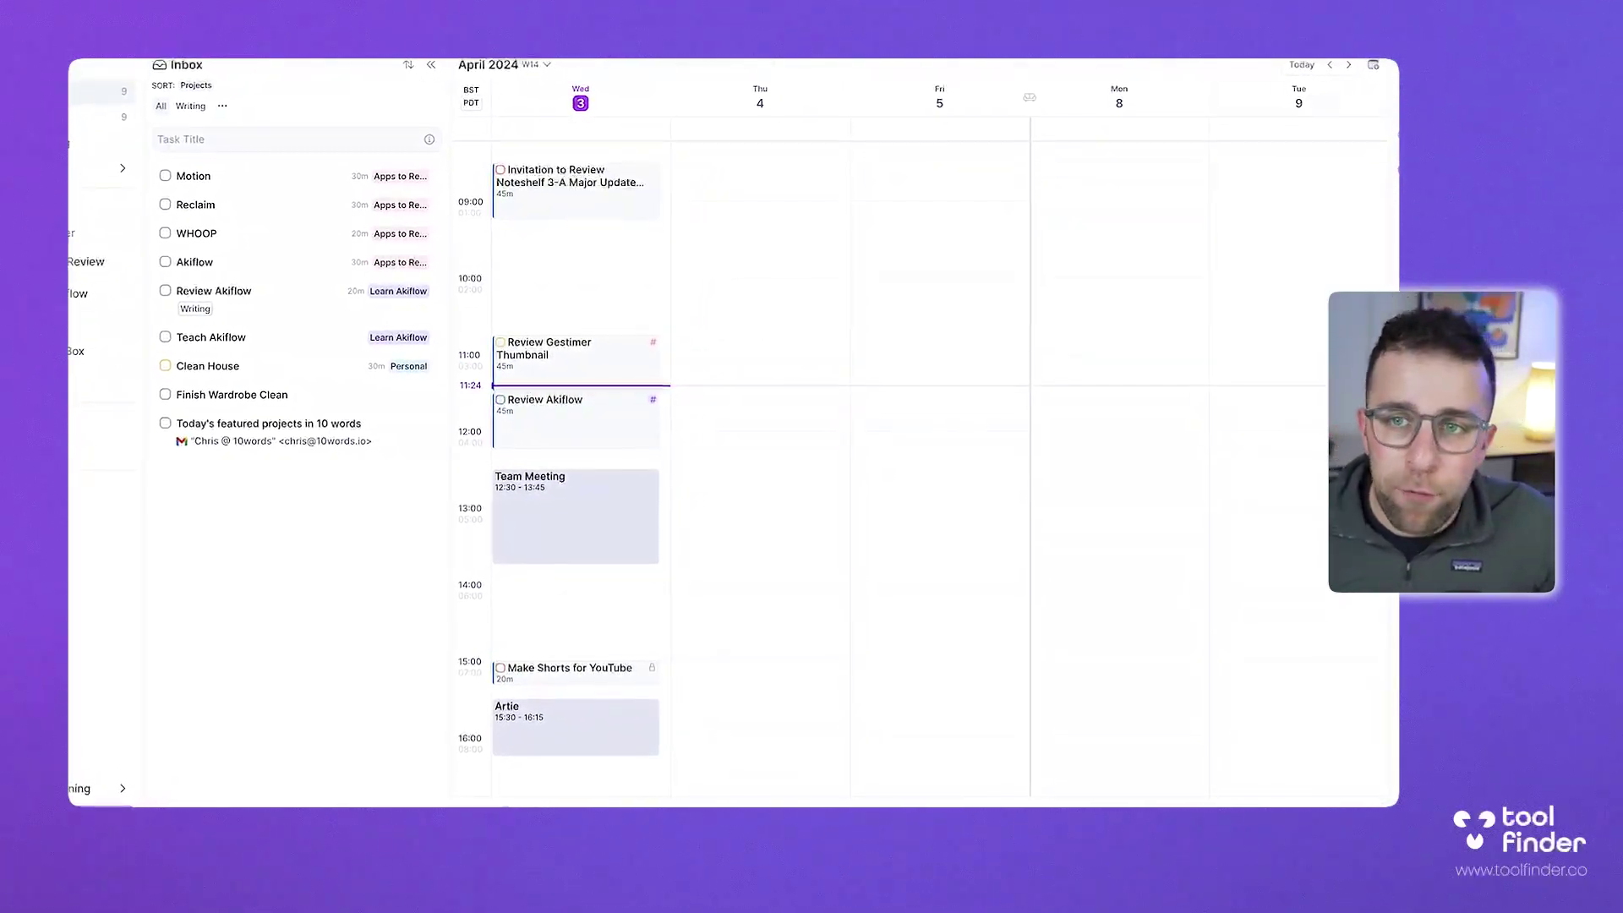
- Open the integrations settings and look through the connected accounts and available native integrations
click(1325, 80)
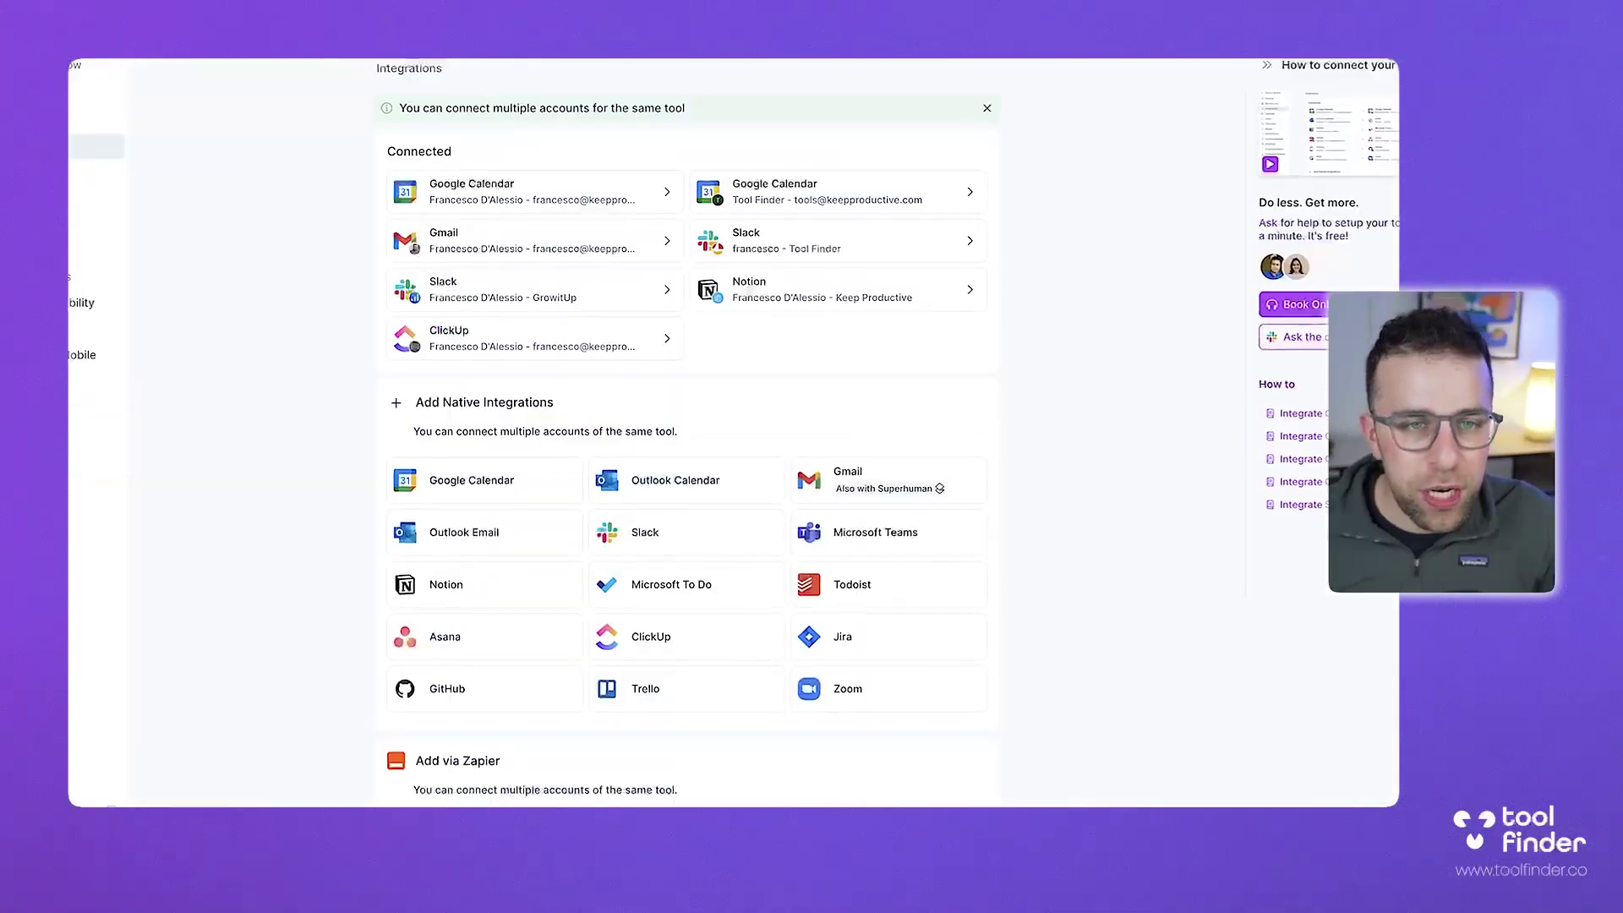
scroll(689, 439, down, 1)
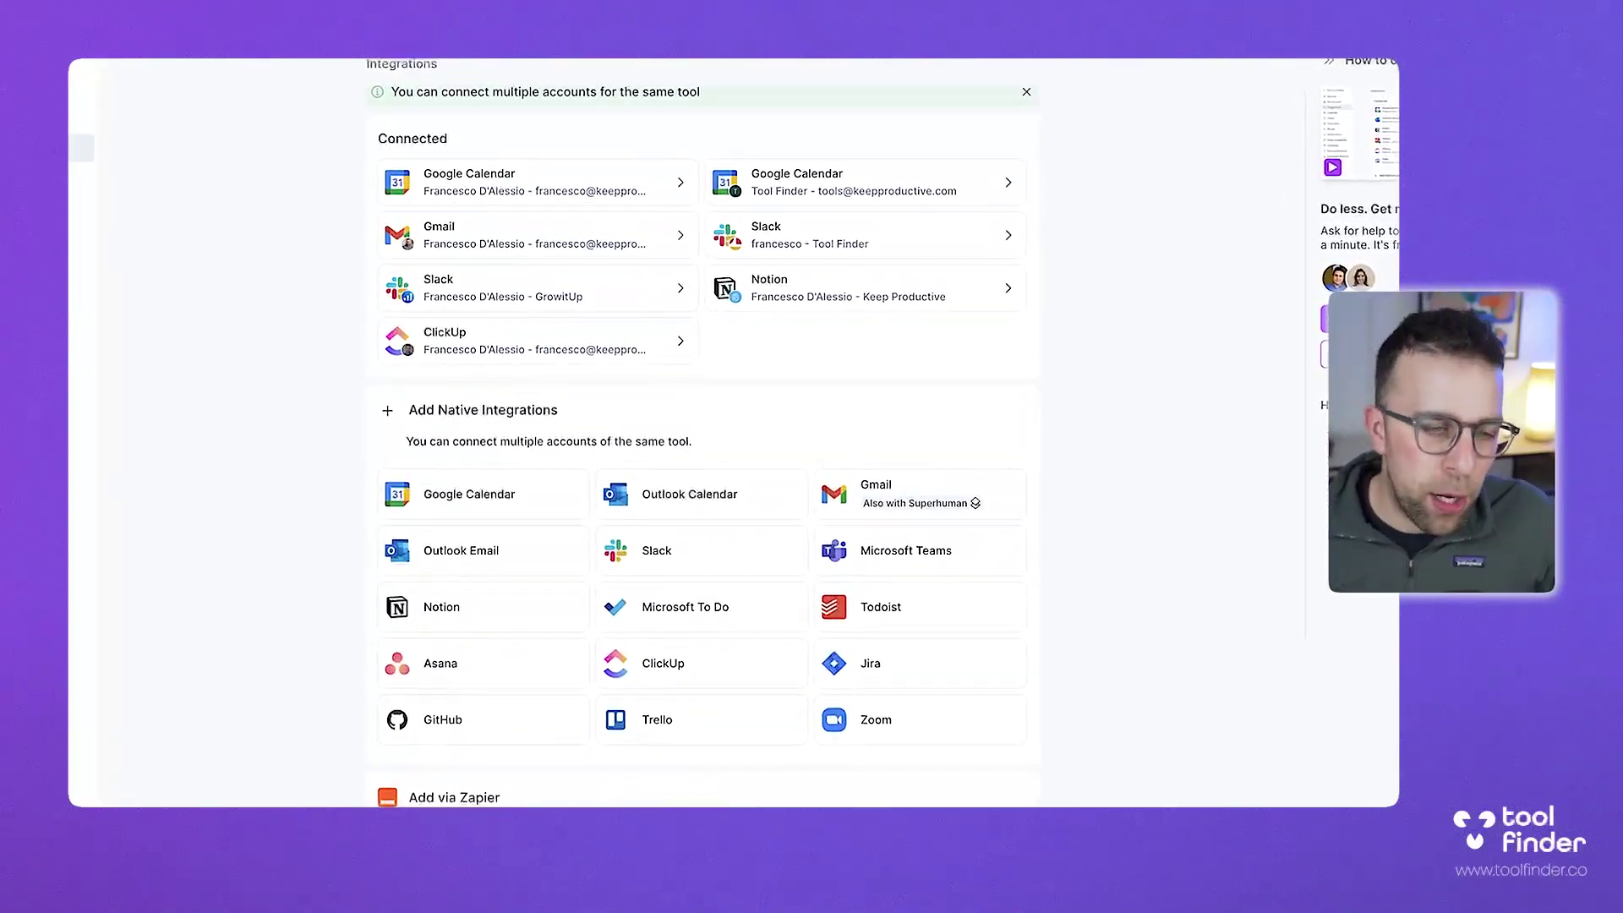
scroll(701, 440, down, 1)
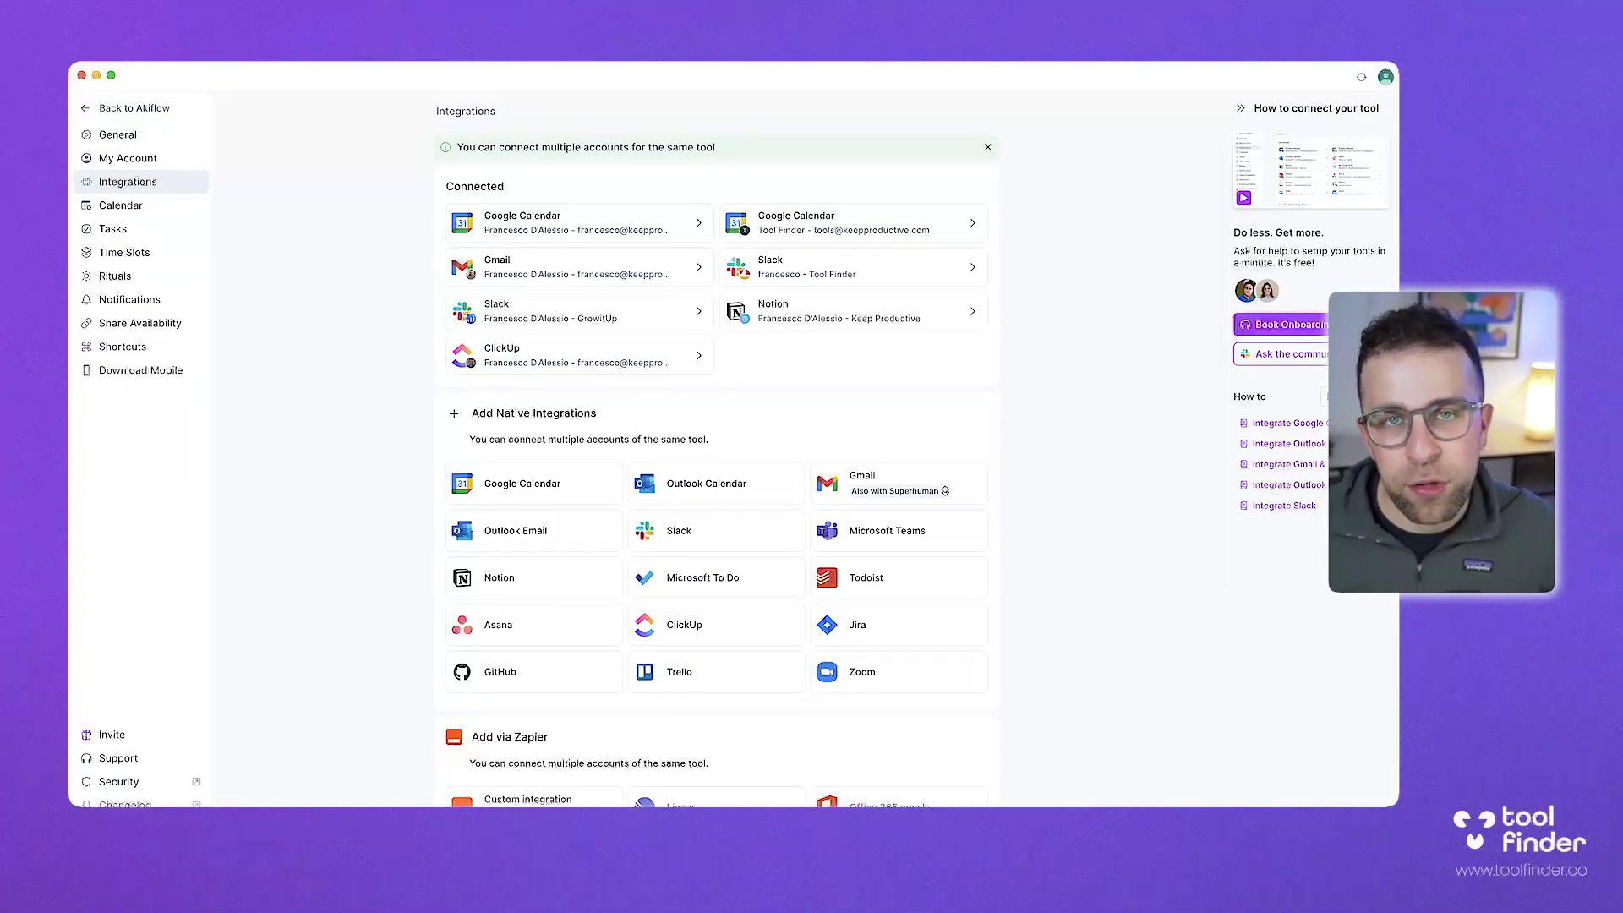
- Open the connected Notion integration and review the import configuration of its Content database
click(853, 311)
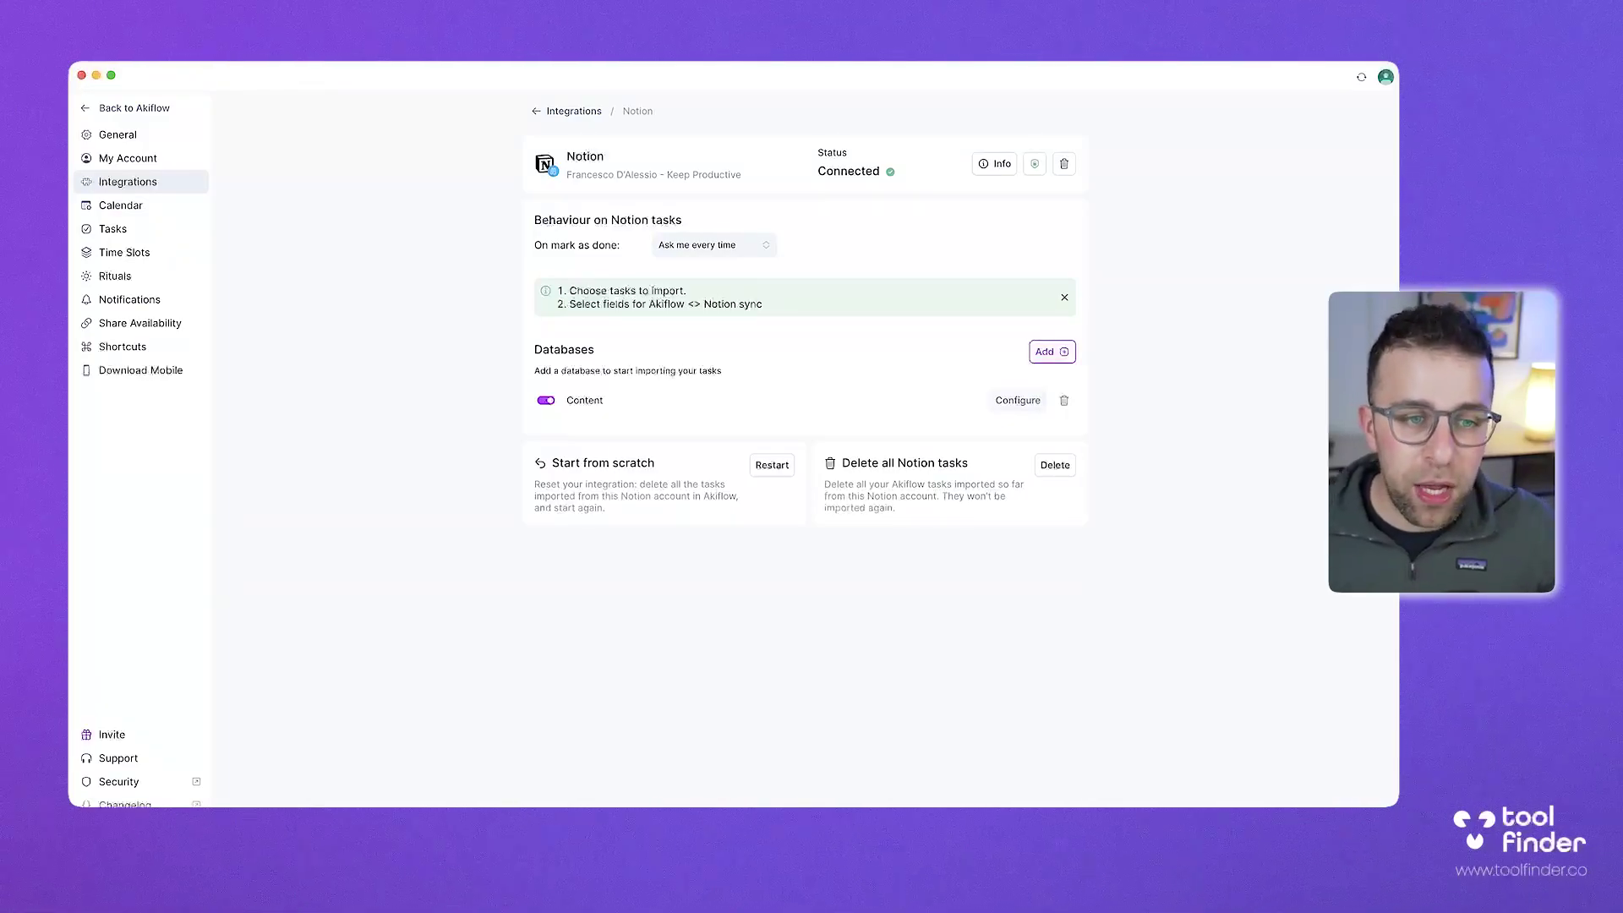
click(1017, 400)
scroll(804, 465, down, 2)
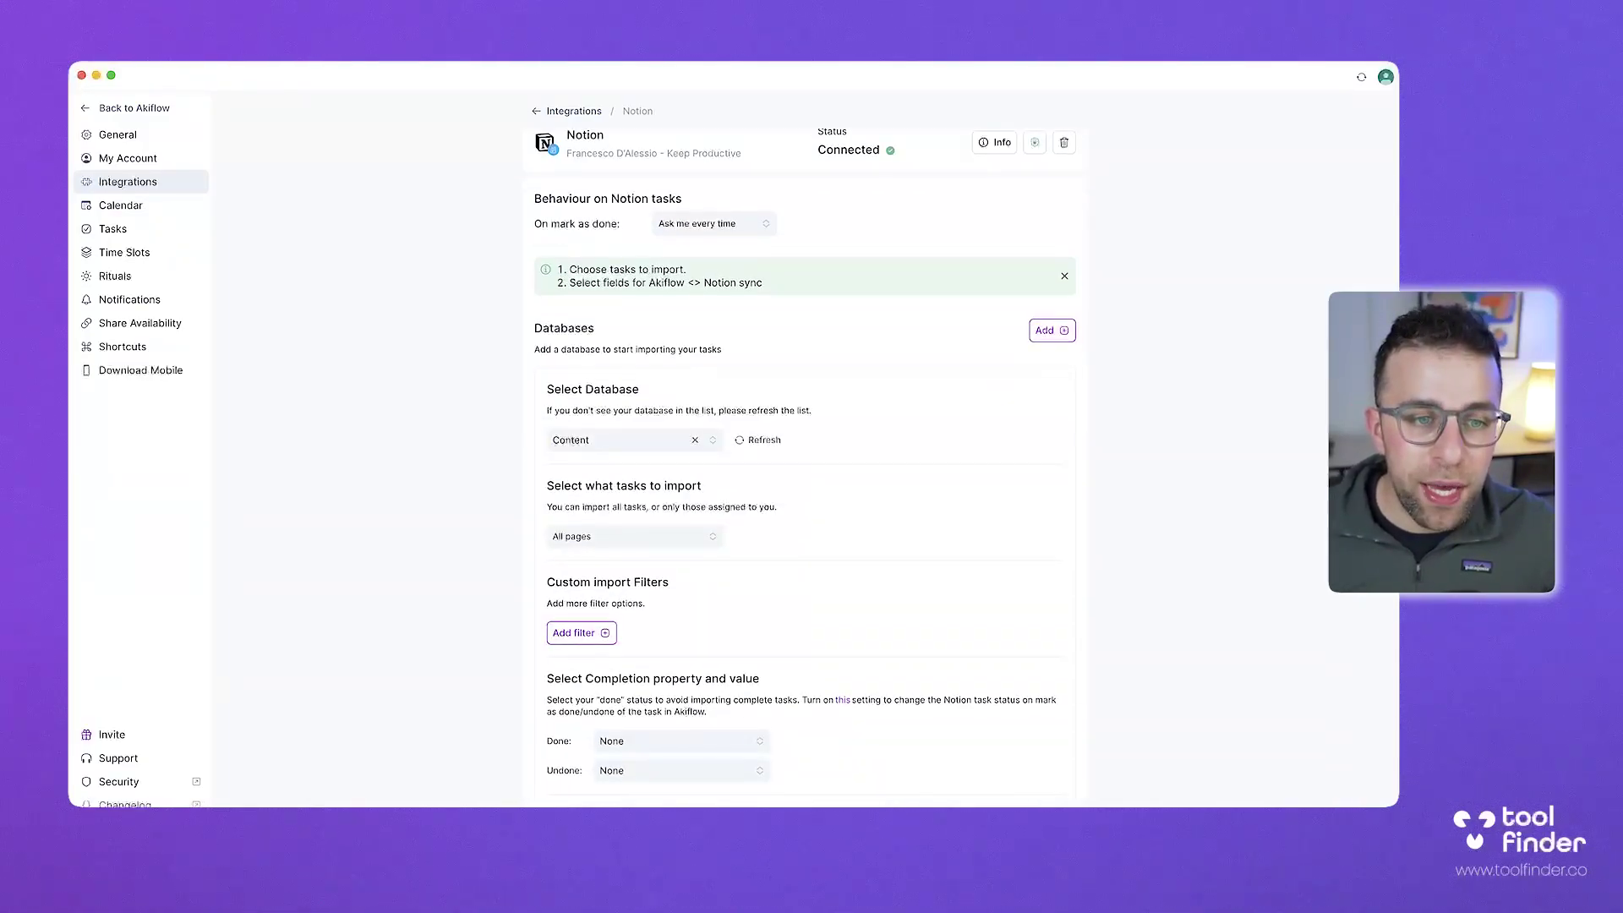
scroll(805, 470, down, 3)
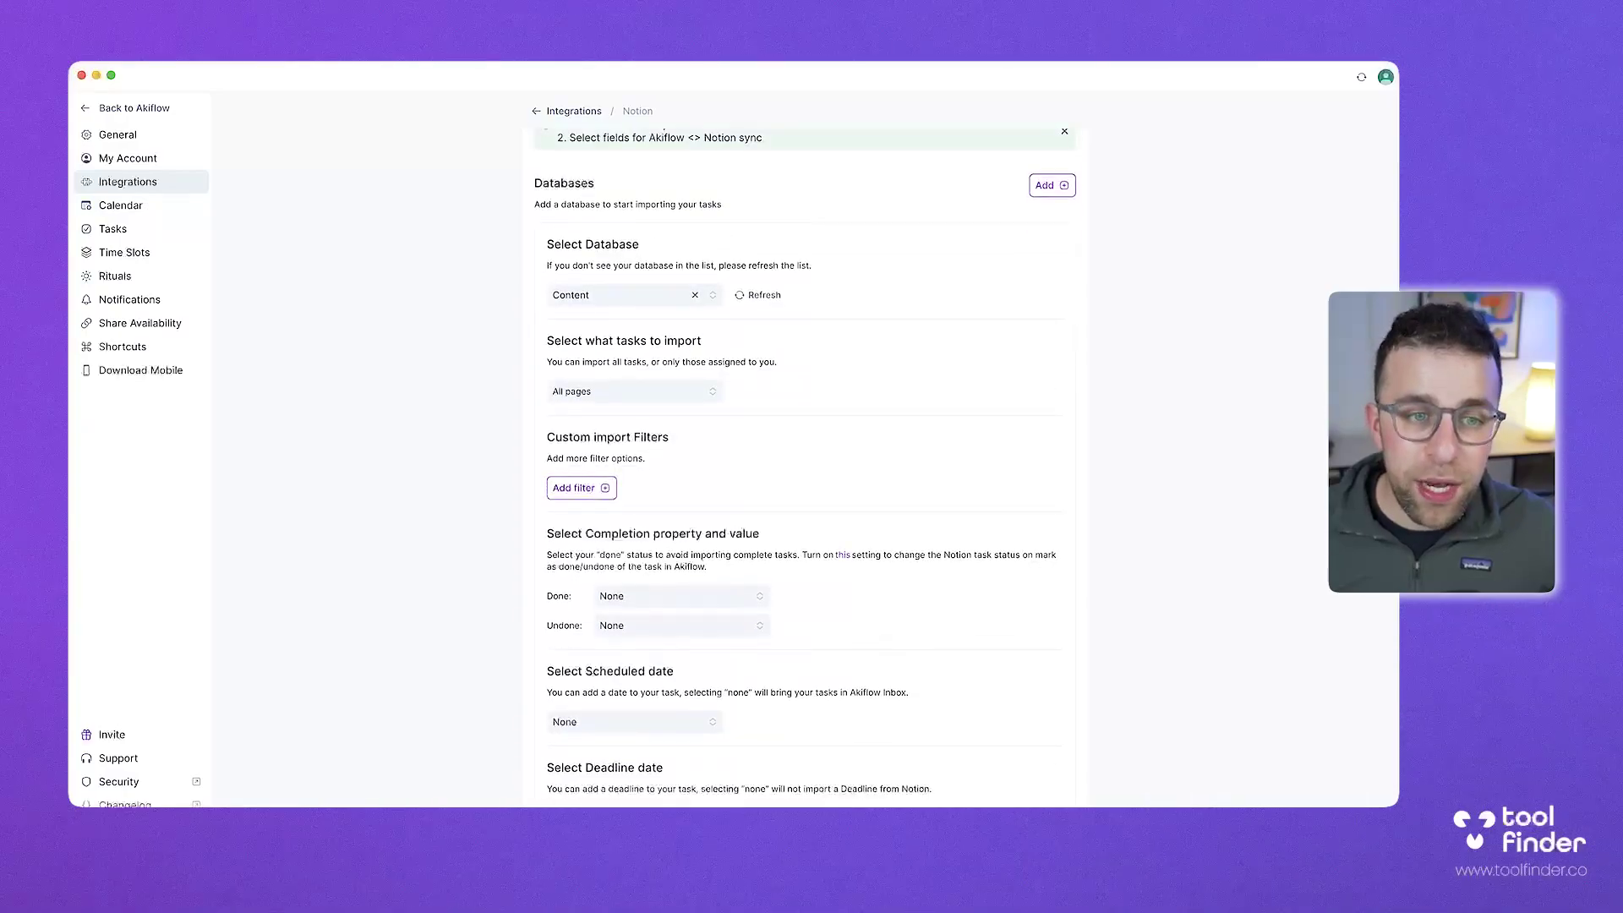
scroll(804, 465, down, 1)
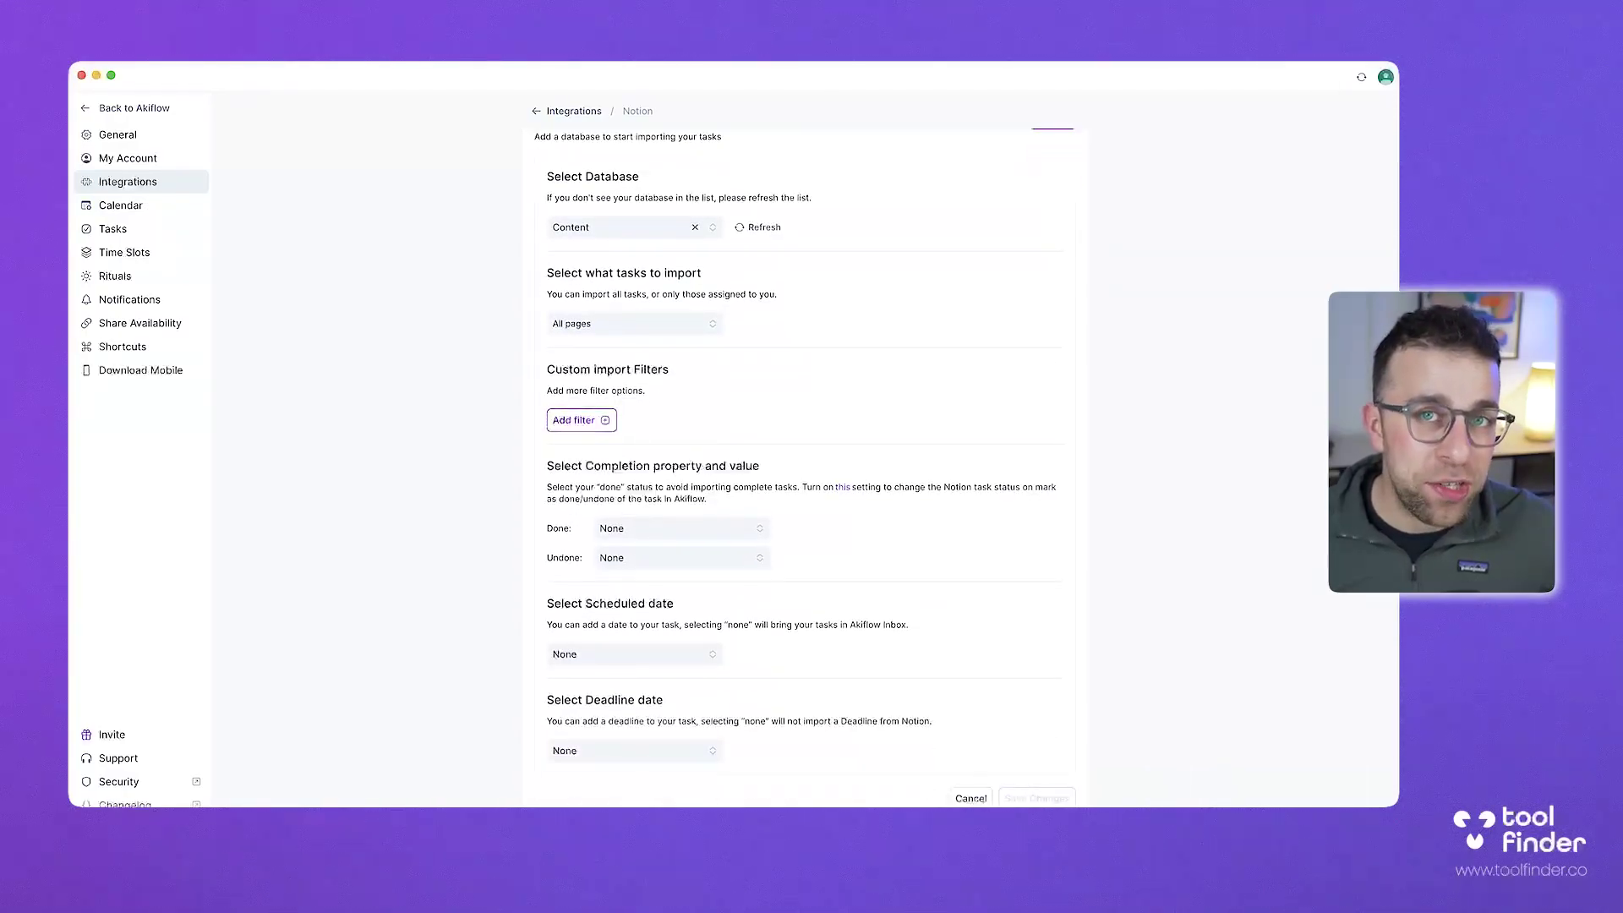
scroll(805, 464, down, 1)
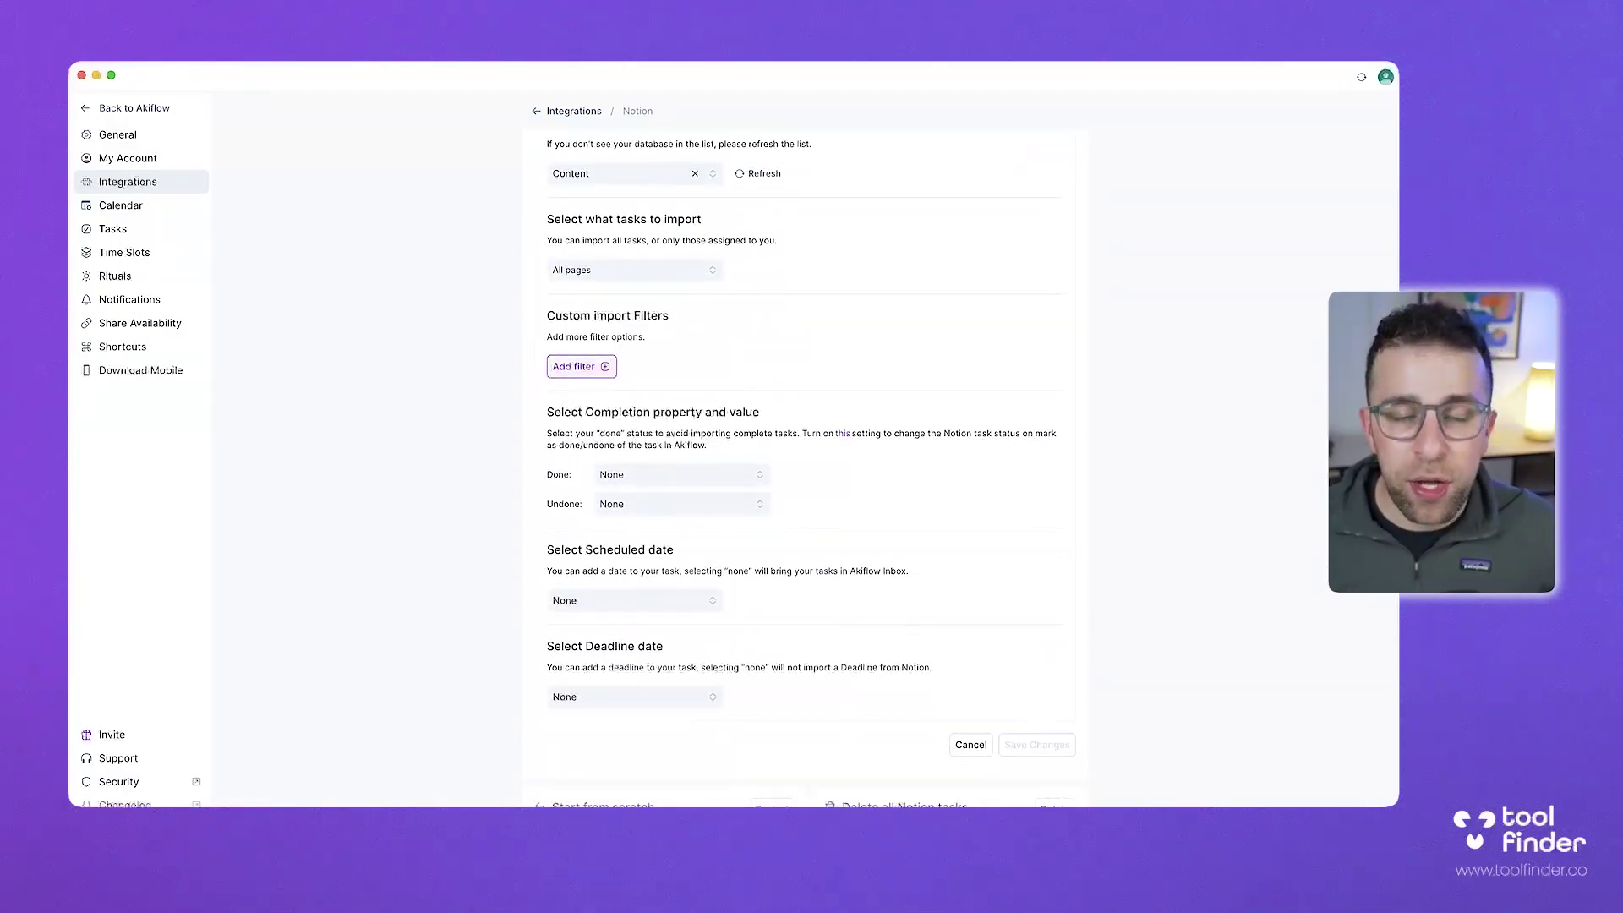
- Start a custom import filter for the Notion Content database, view the selectable fields and leave it unset
click(581, 366)
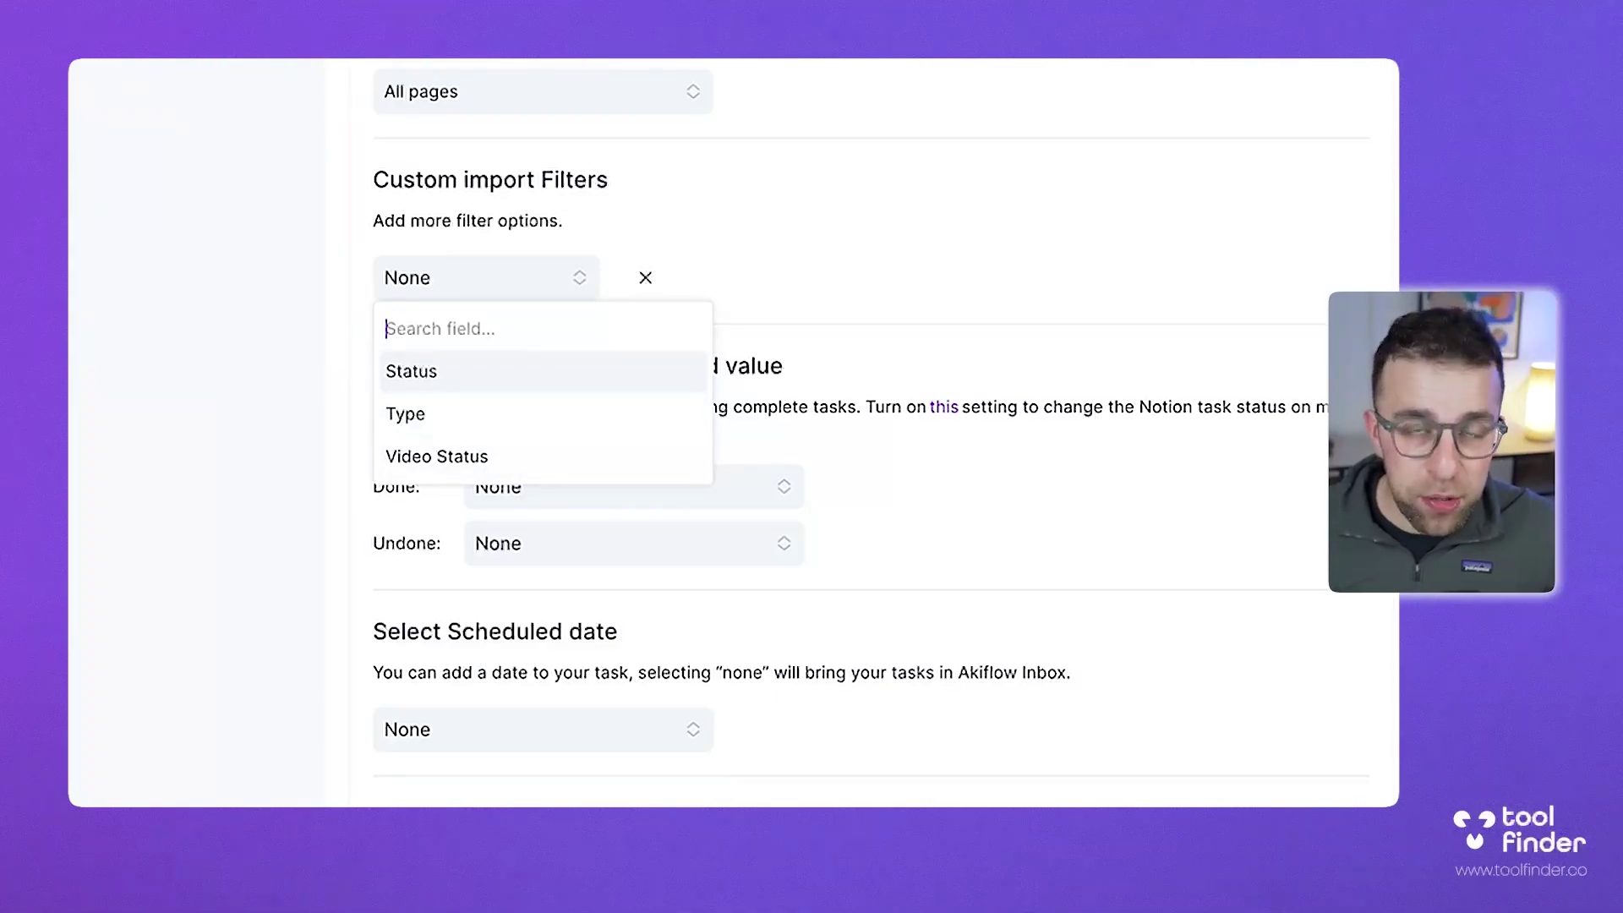
key(Escape)
scroll(870, 431, up, 1)
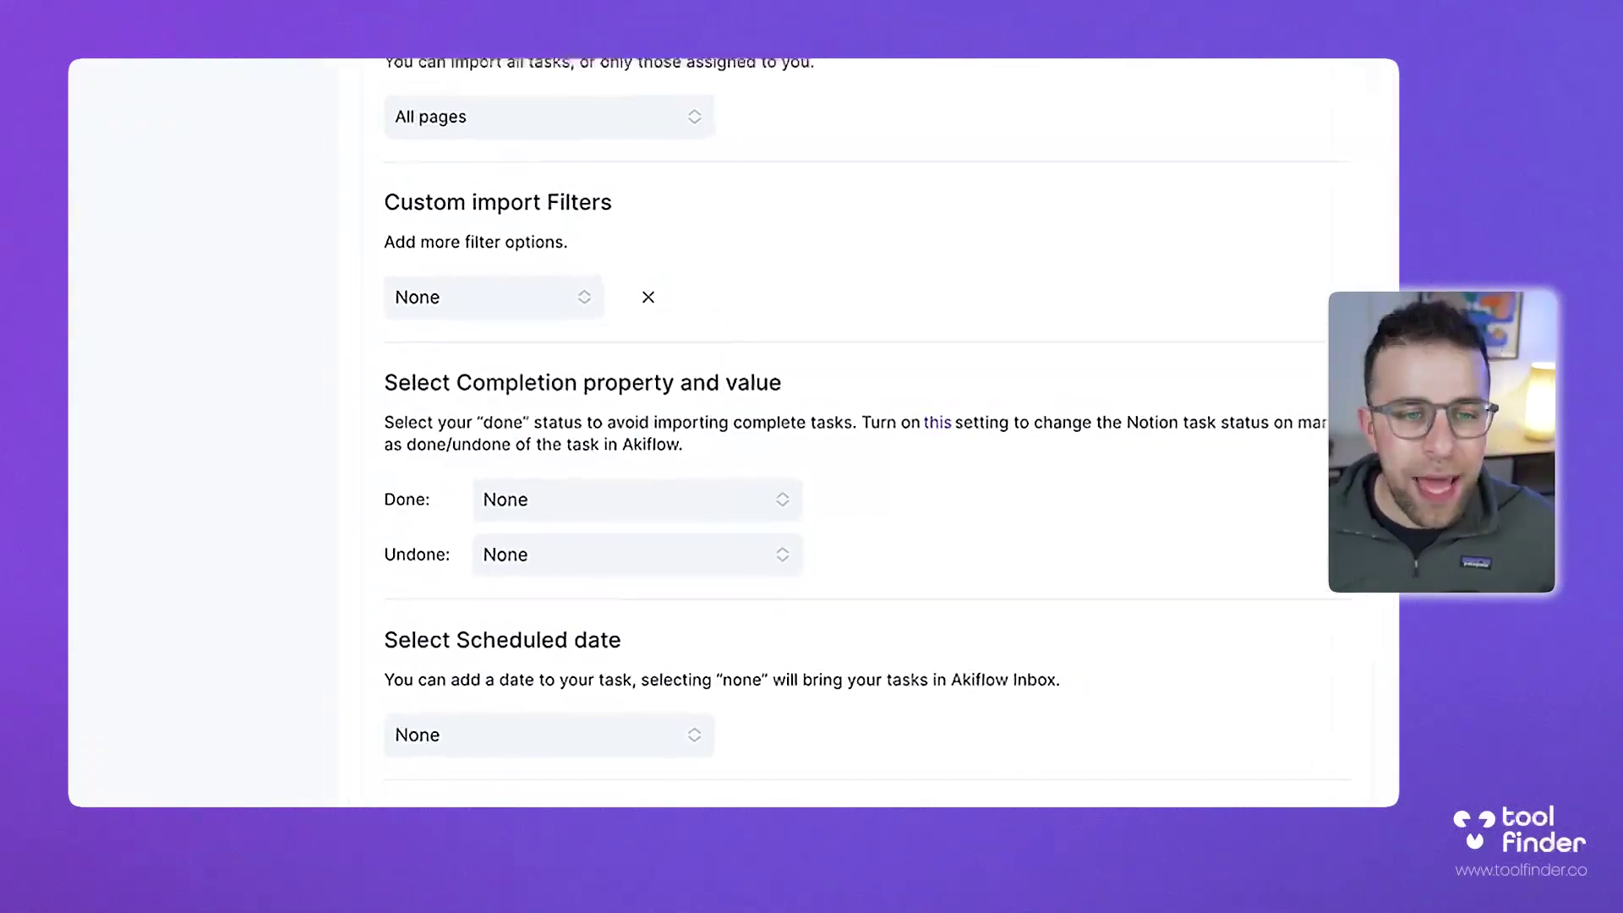
scroll(803, 507, up, 3)
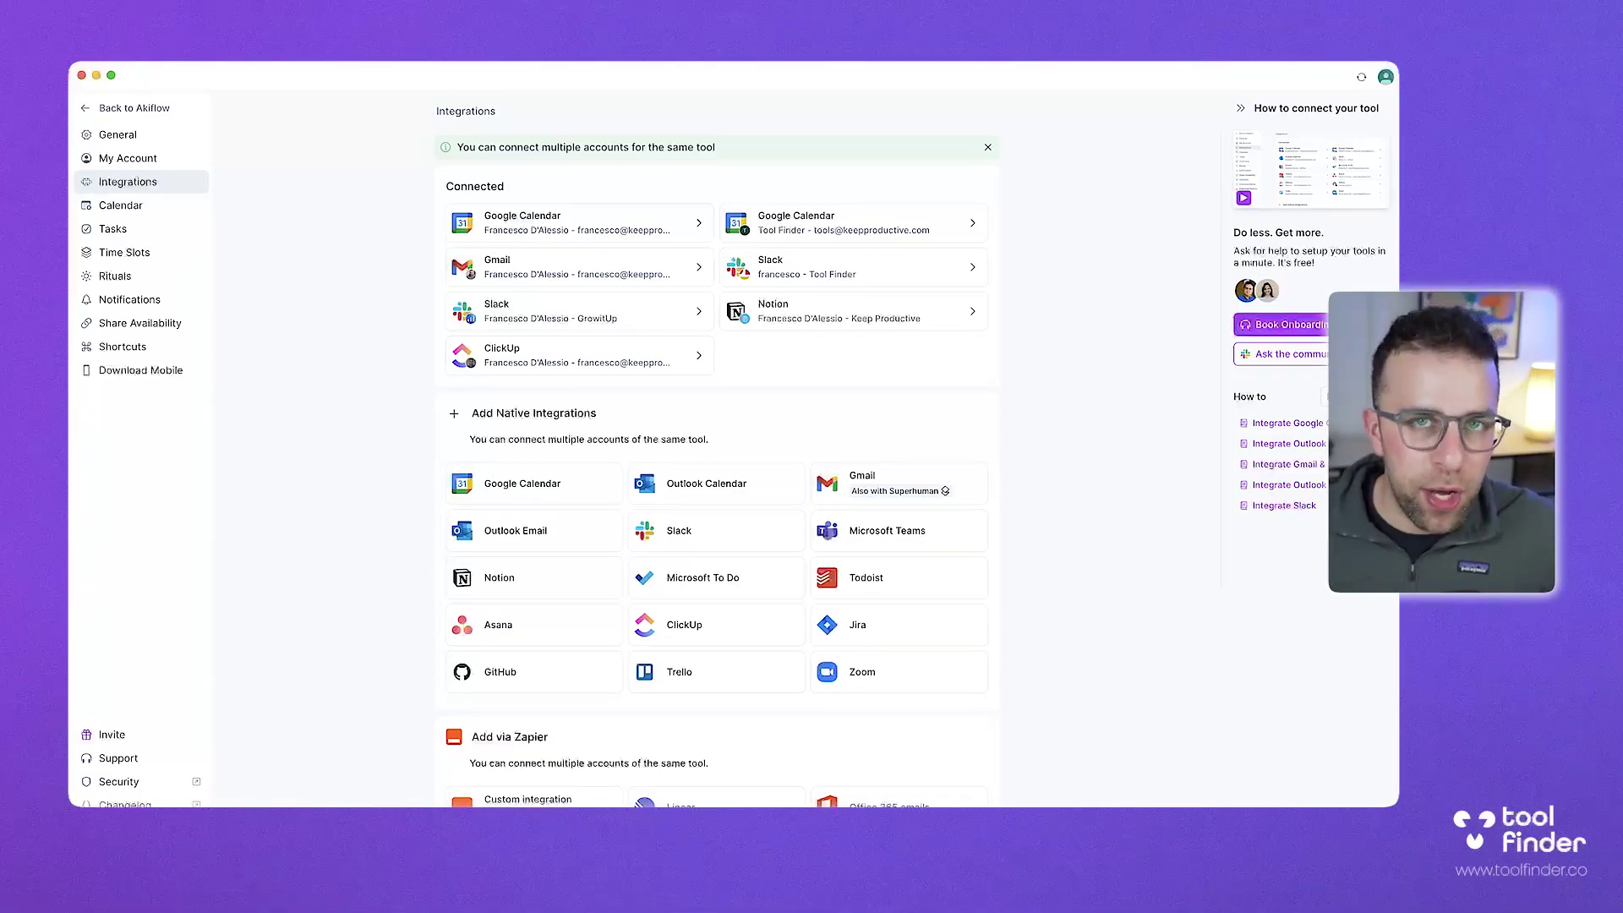
- Open the connected ClickUp integration and review the configuration of its Work space
click(580, 355)
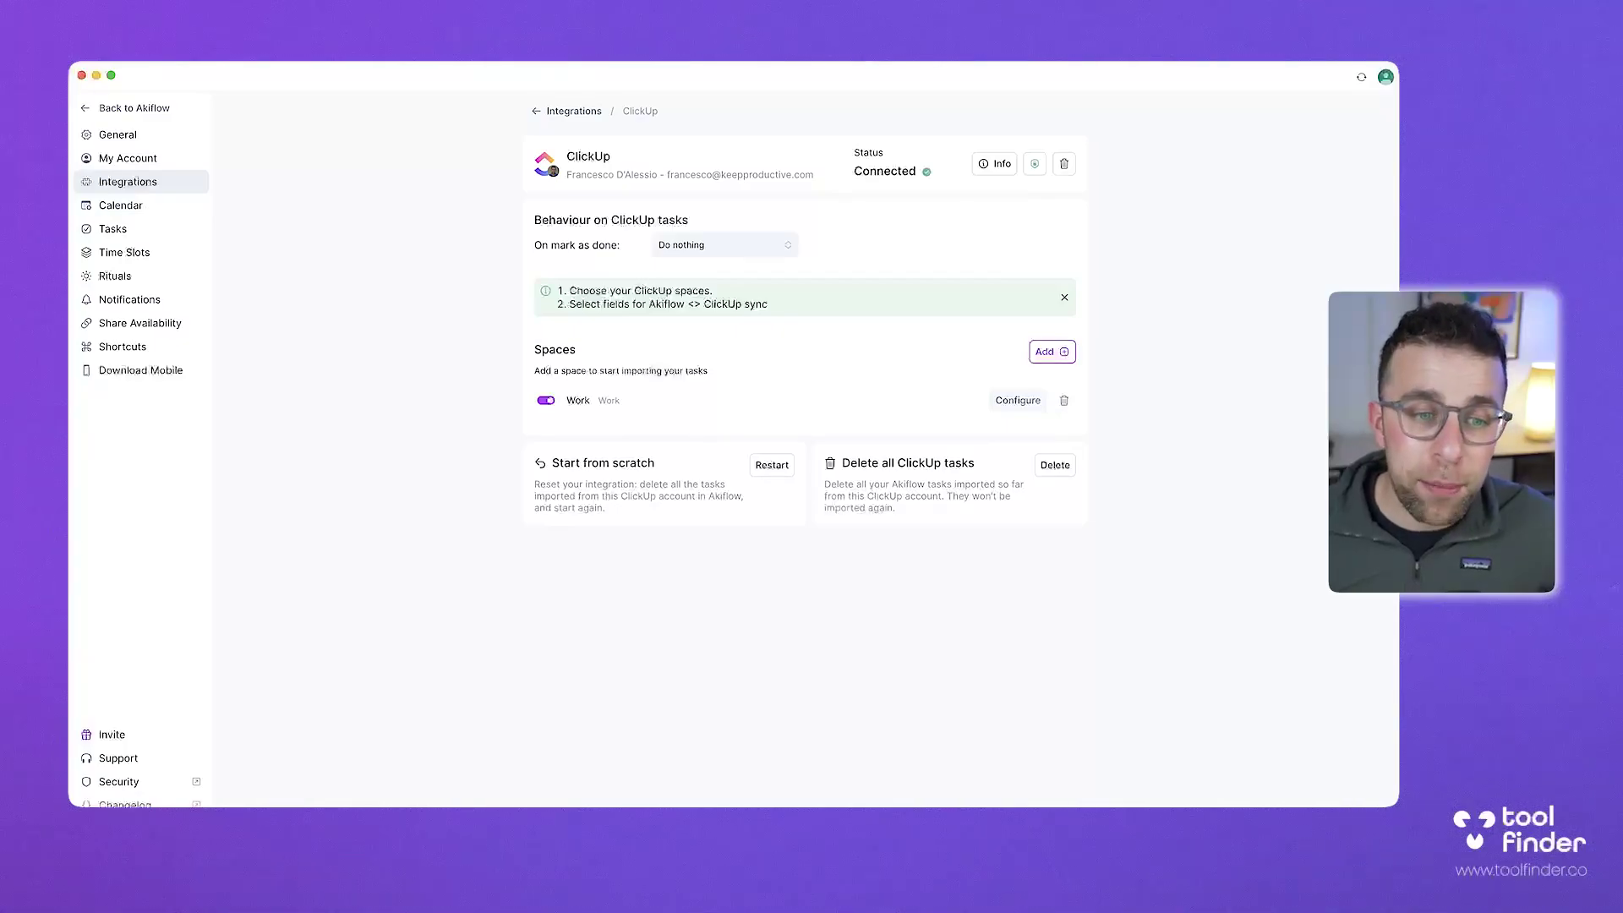
click(1017, 400)
scroll(658, 295, down, 3)
scroll(658, 295, up, 3)
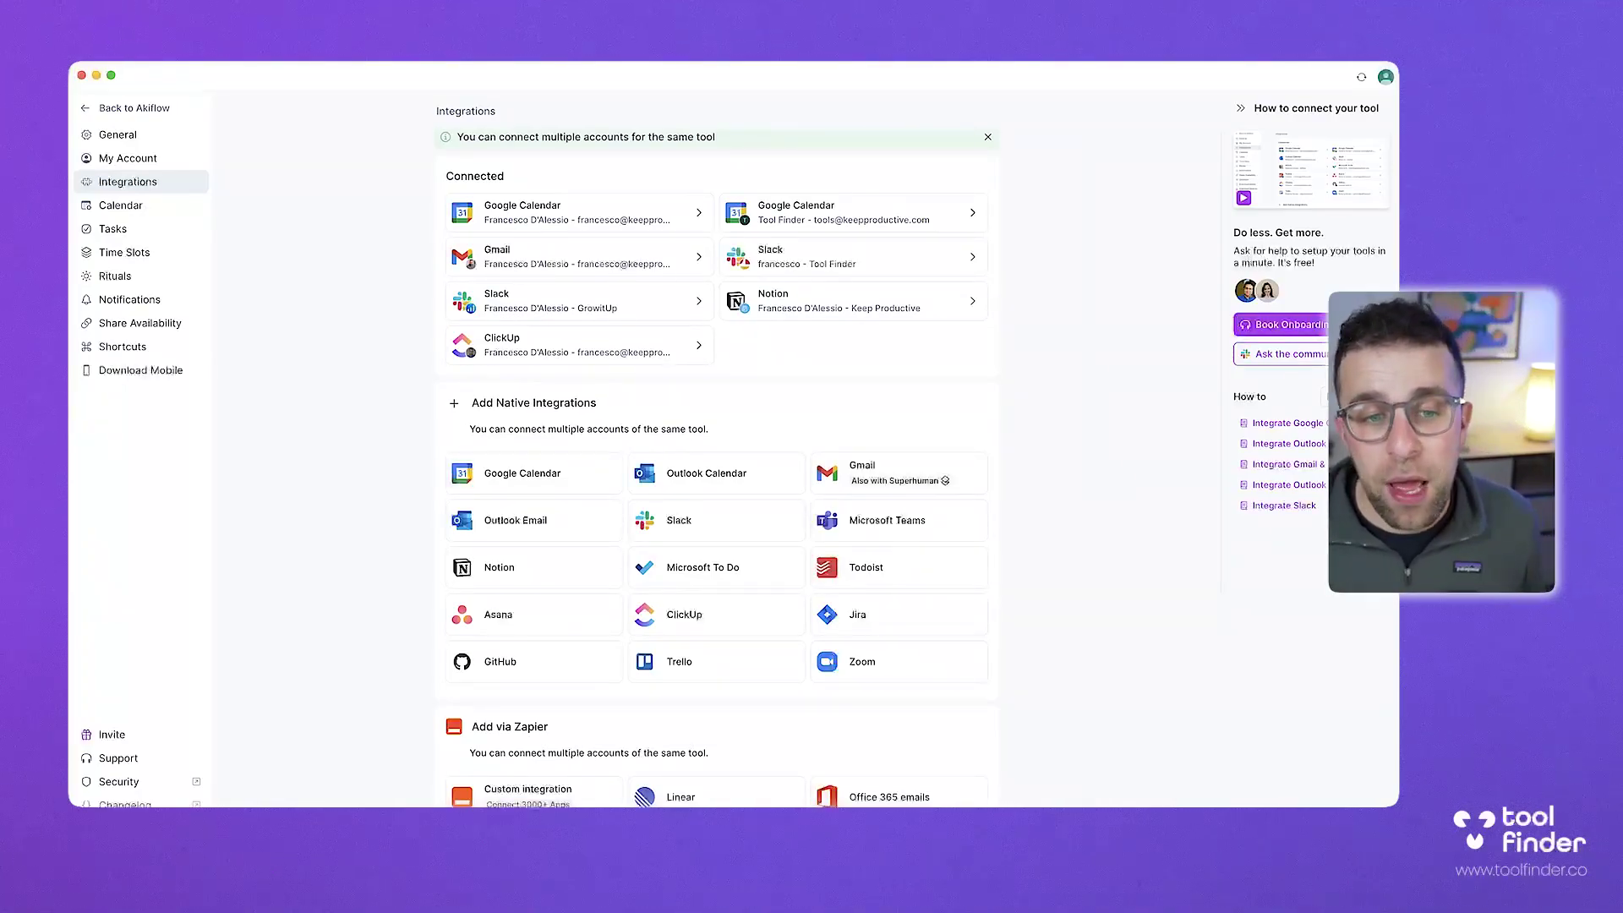
- Browse the full integrations list, including the native, Zapier and IFTTT options
scroll(718, 470, down, 3)
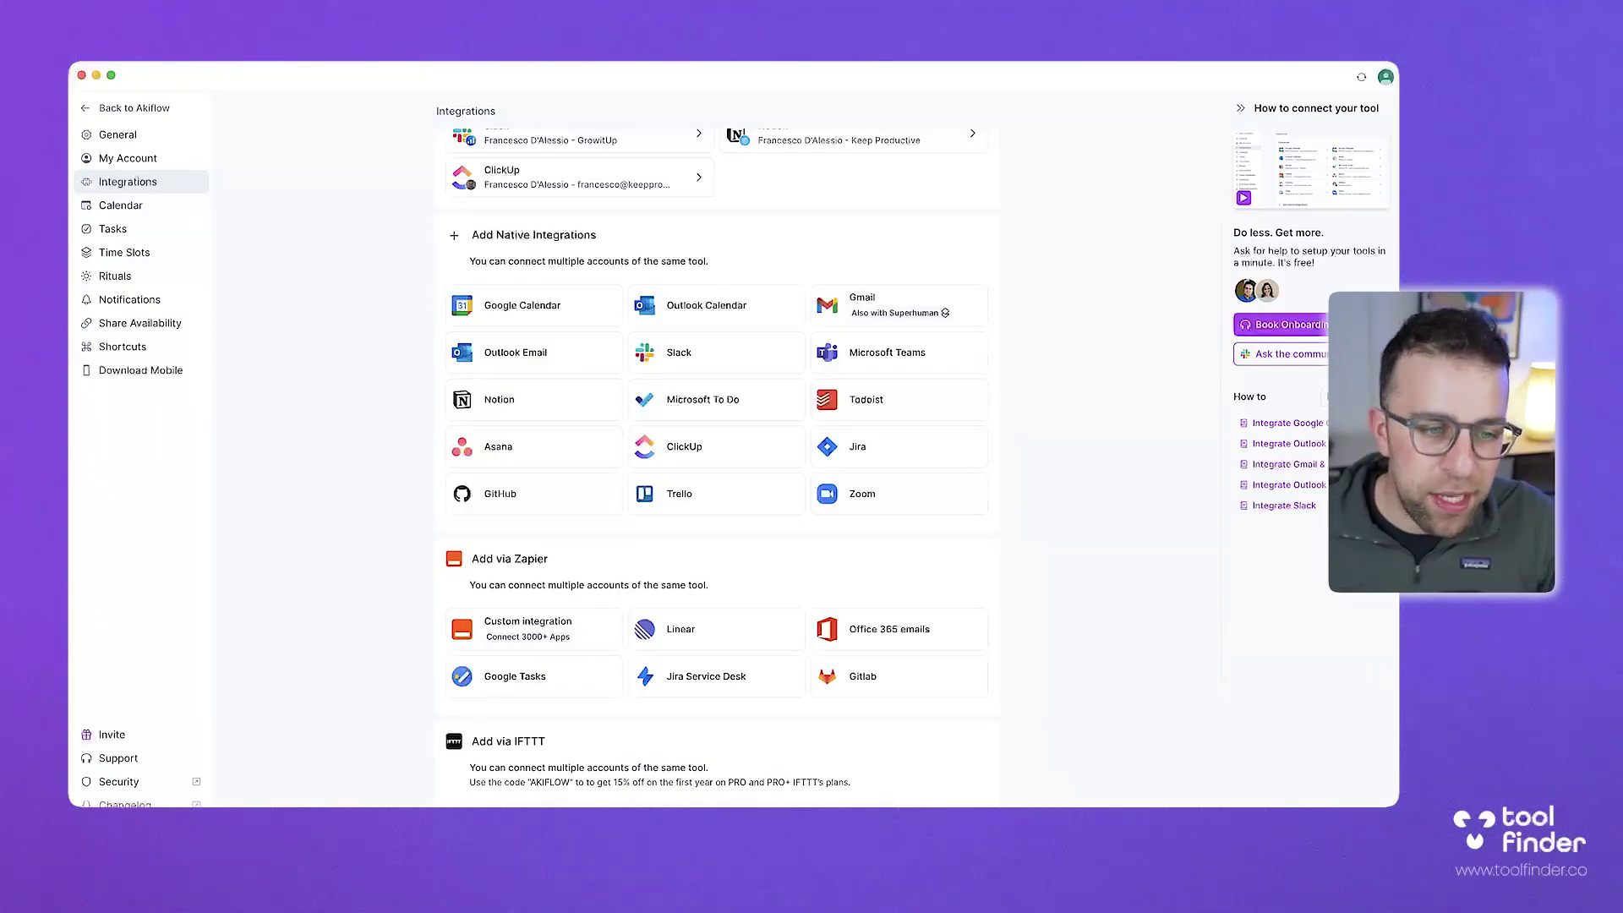
scroll(717, 470, down, 4)
scroll(718, 470, up, 2)
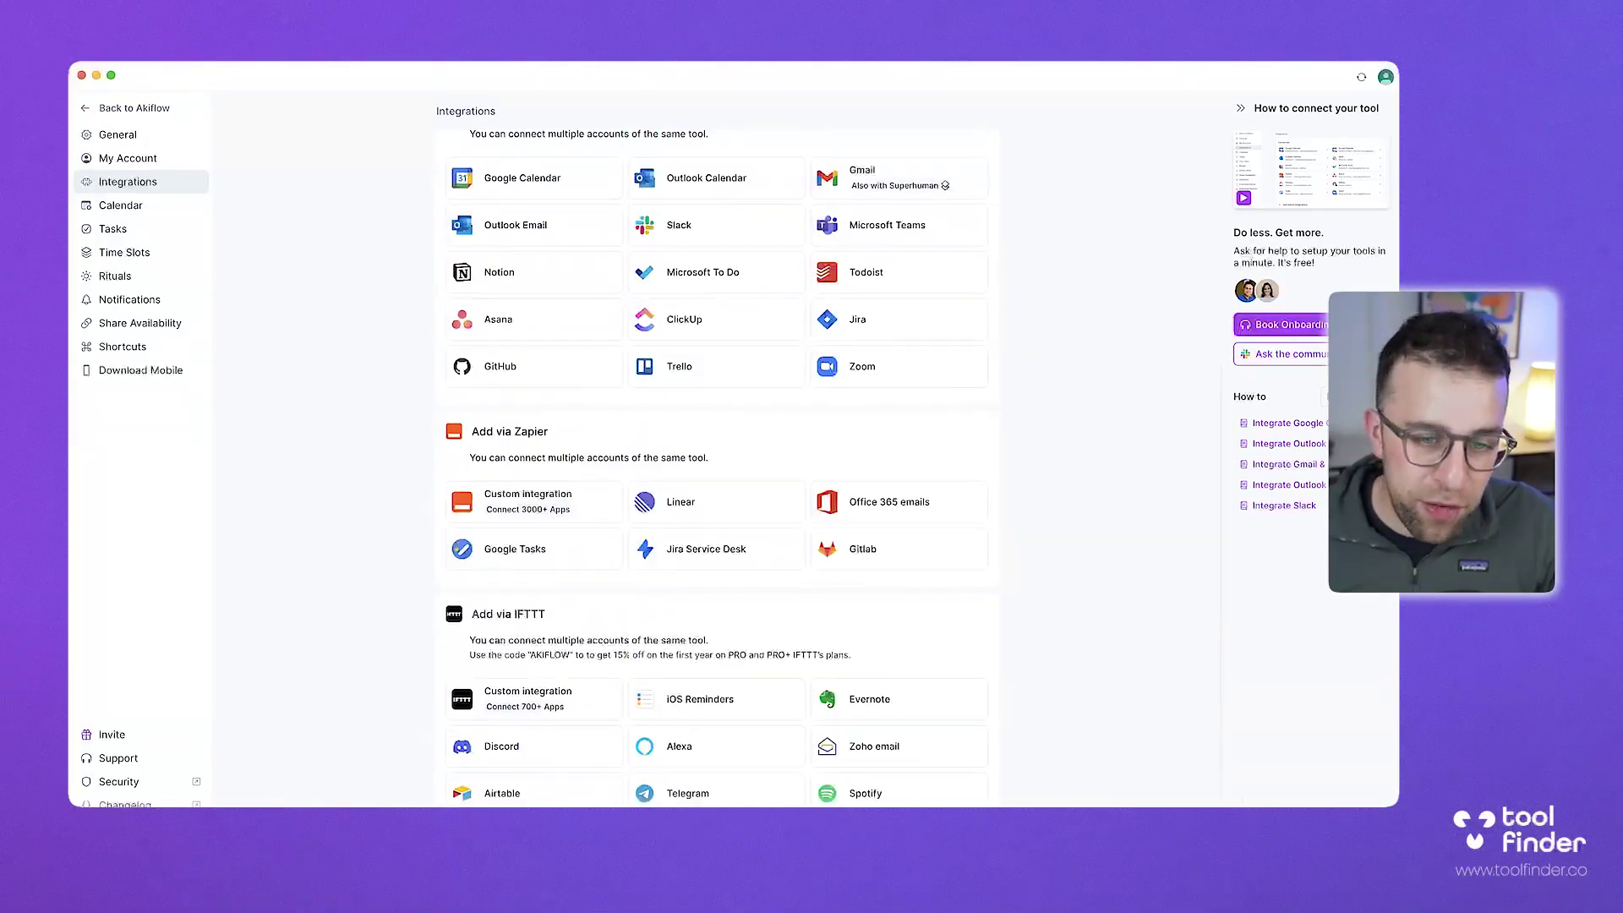
scroll(718, 470, up, 3)
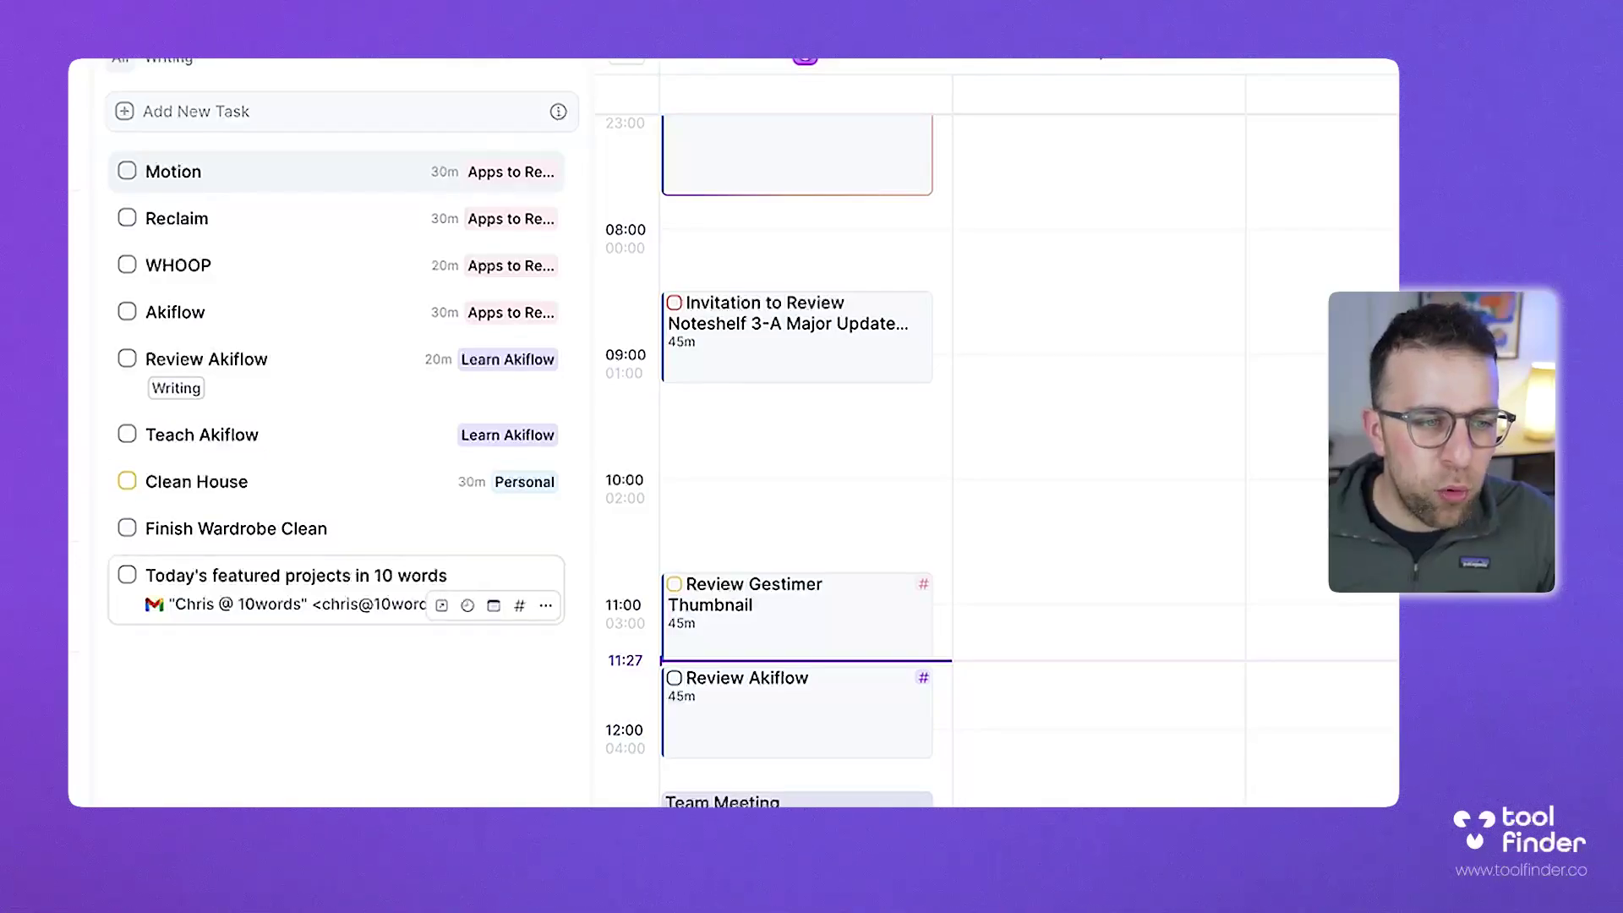
- Schedule the imported Gmail task "Today's featured projects in 10 words" for Thu, Apr 4 at 11:30 and check its details
click(279, 583)
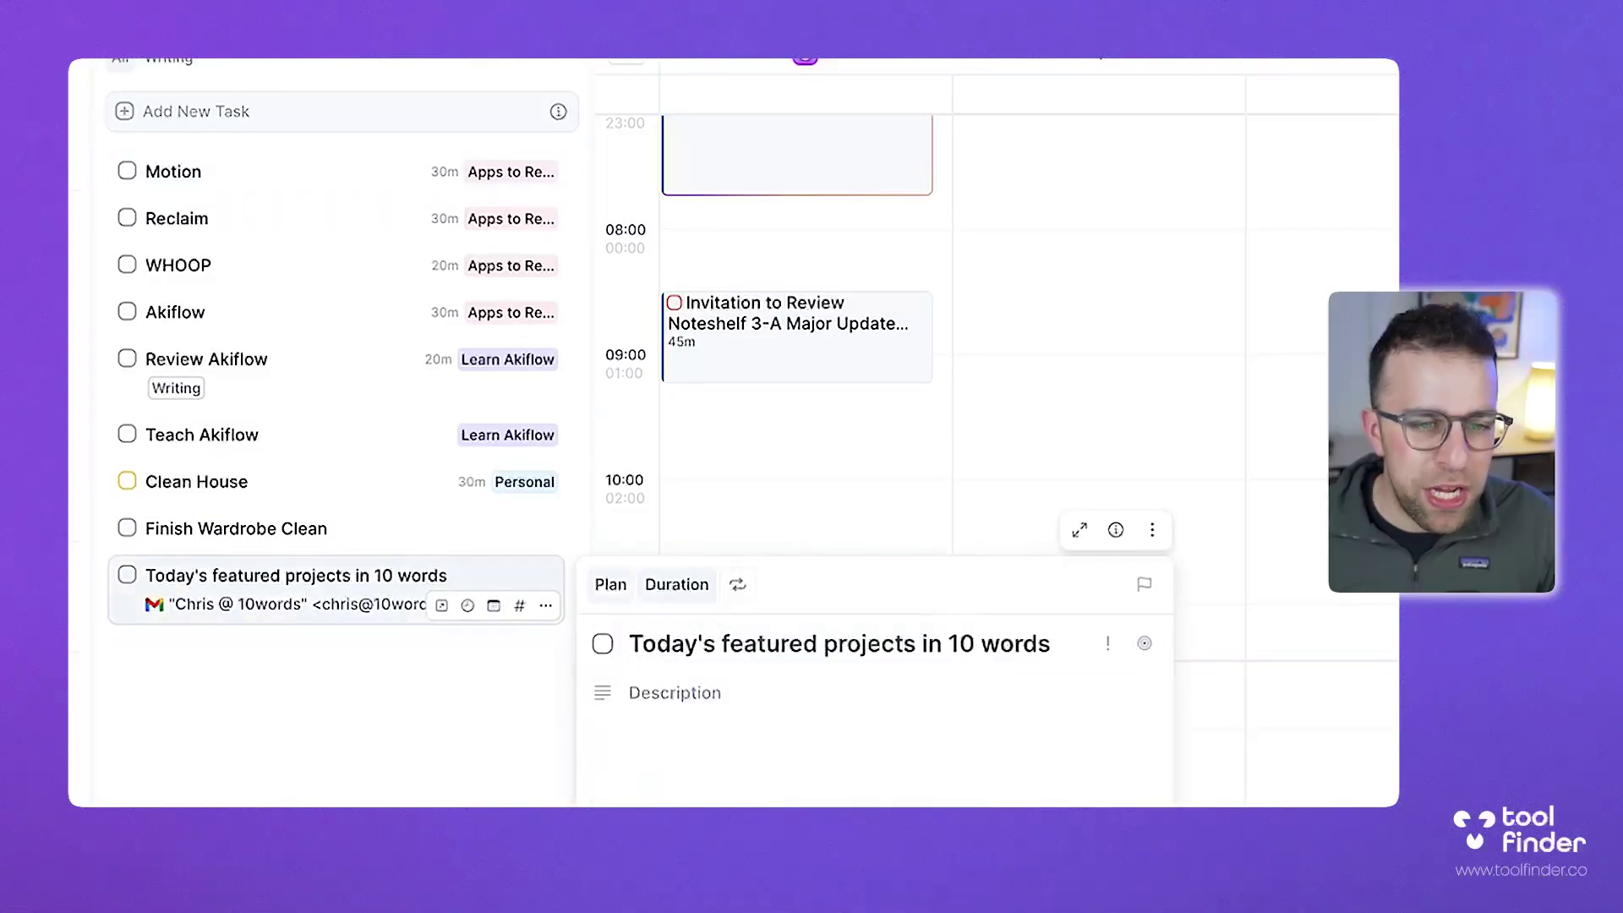
scroll(338, 507, down, 4)
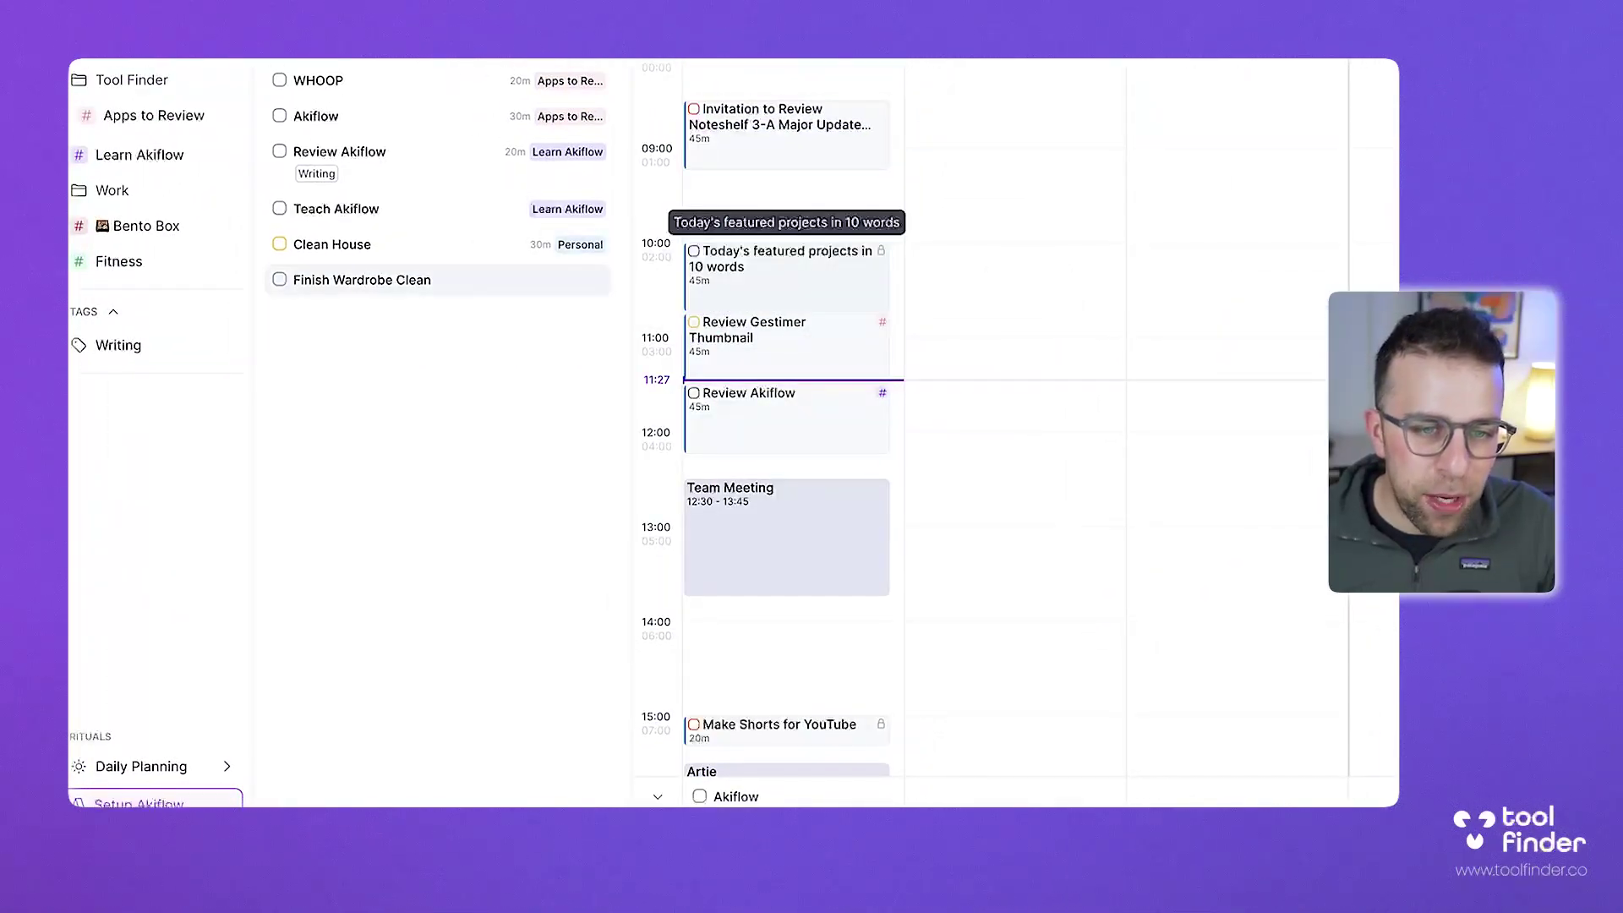
drag(786, 275, 1007, 418)
scroll(1008, 417, down, 1)
click(1007, 353)
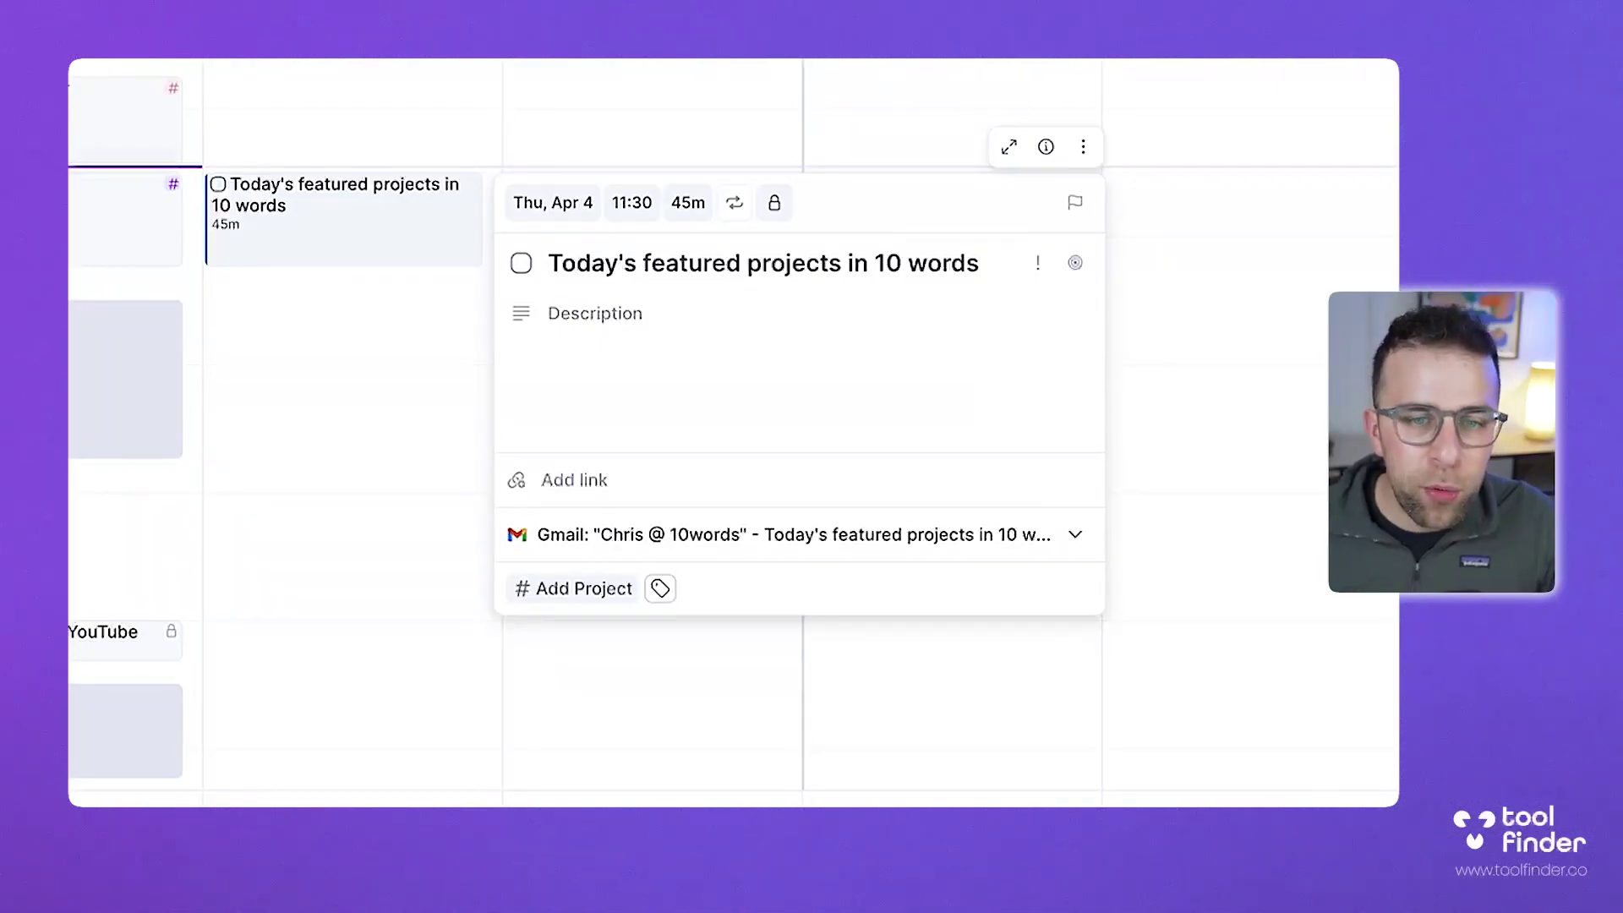
key(Escape)
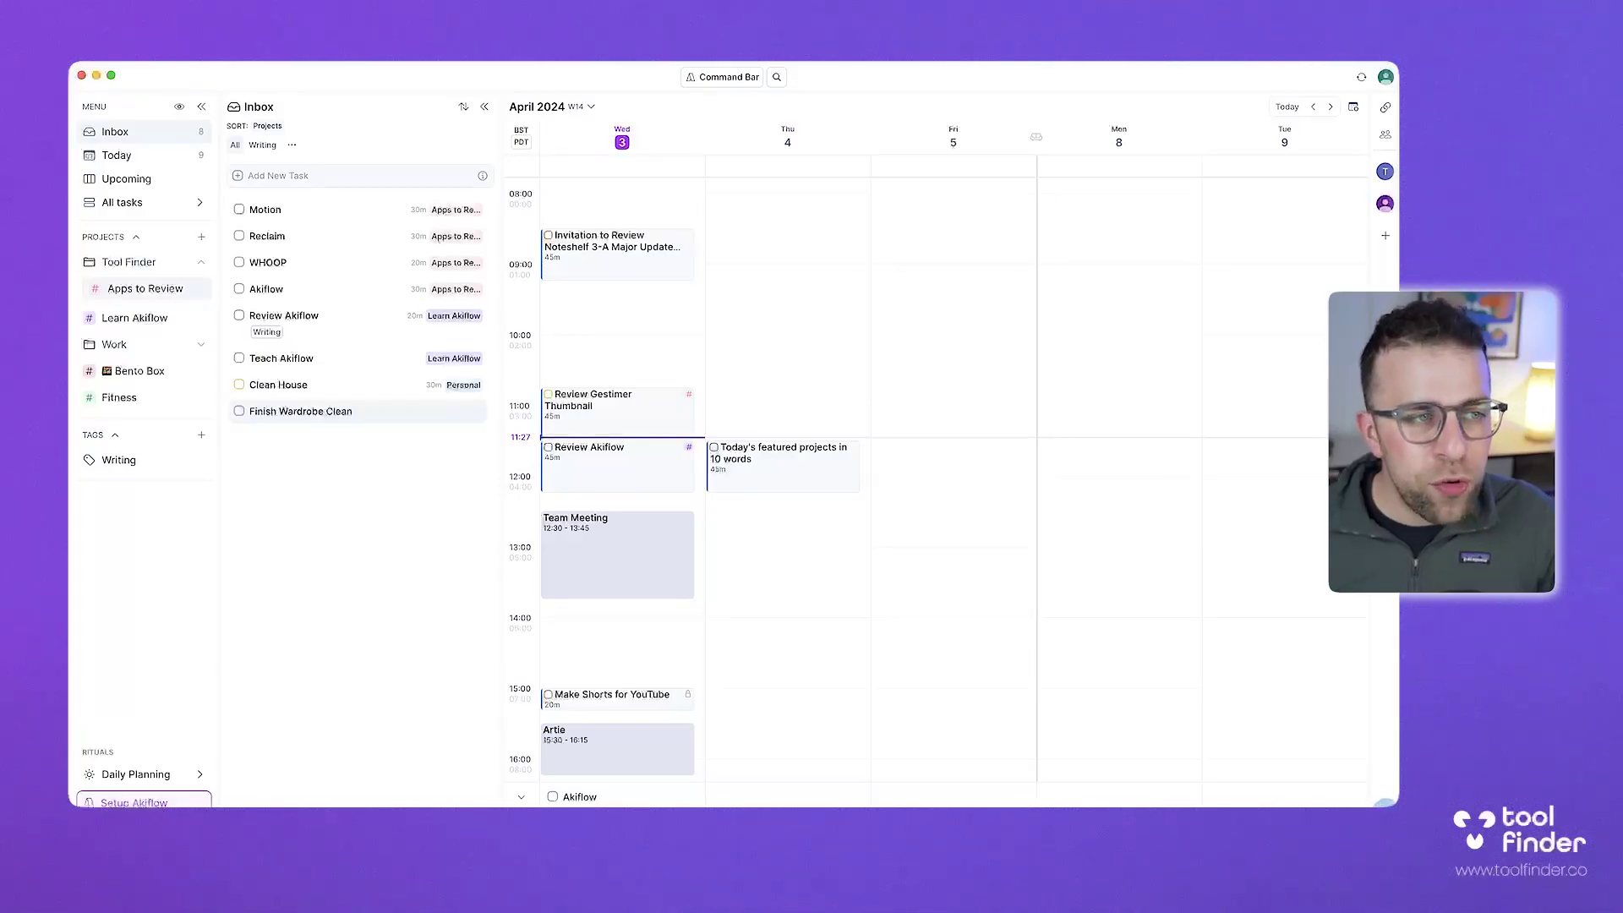
- From the Apps to Review project, create a time slot named "Writing" on Thu, Apr 4 at 12:30 lasting 2h 15m
click(143, 288)
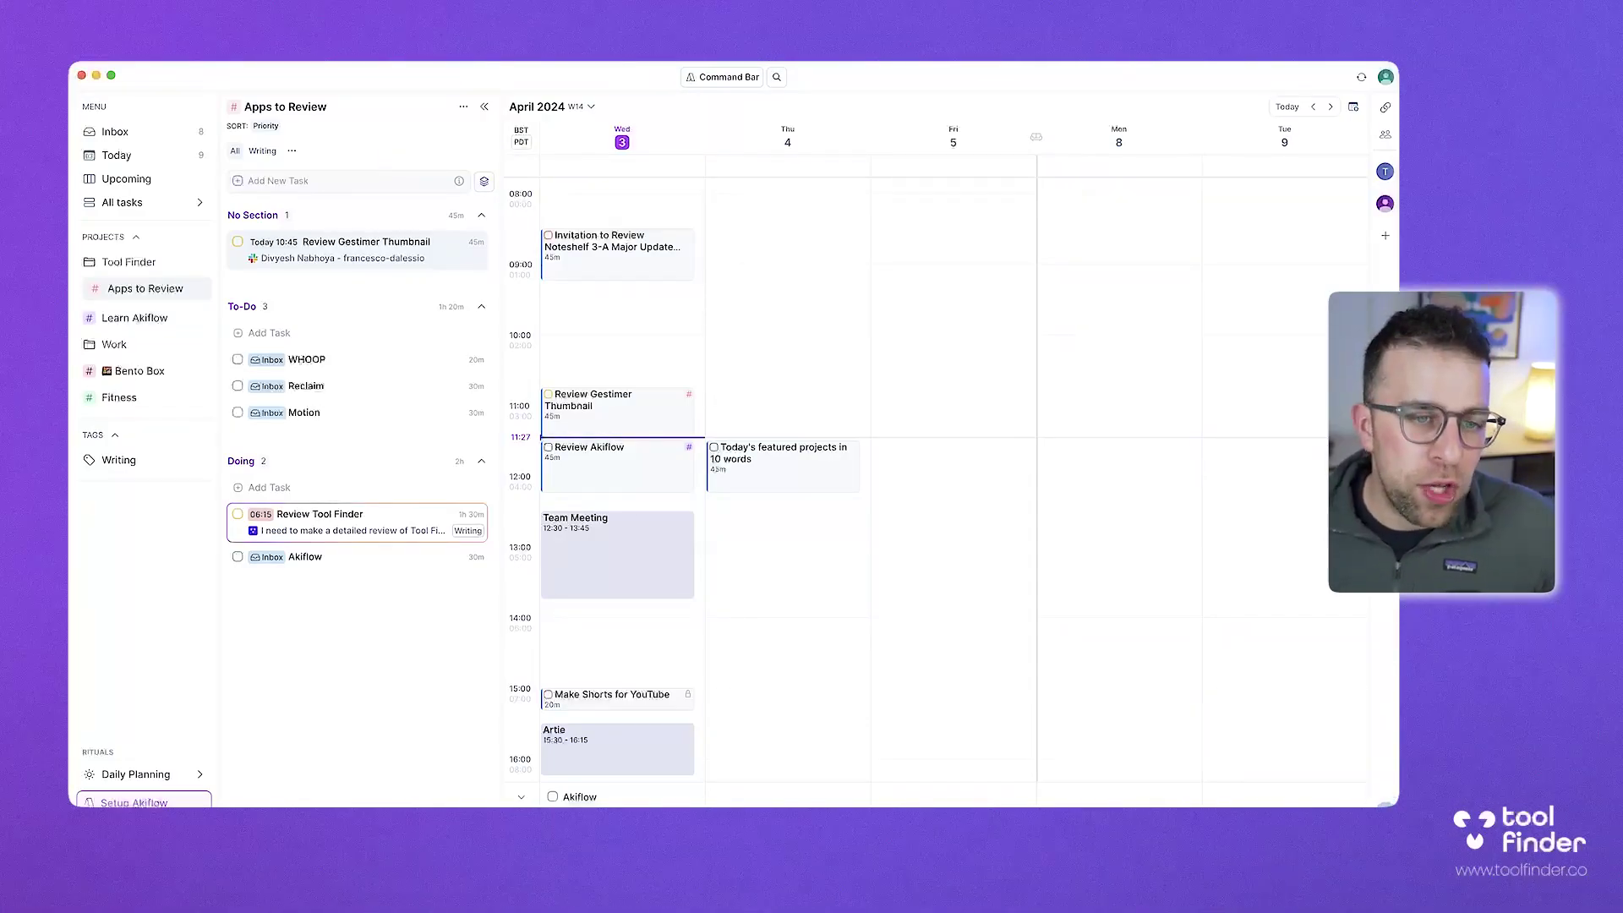
drag(782, 513, 783, 670)
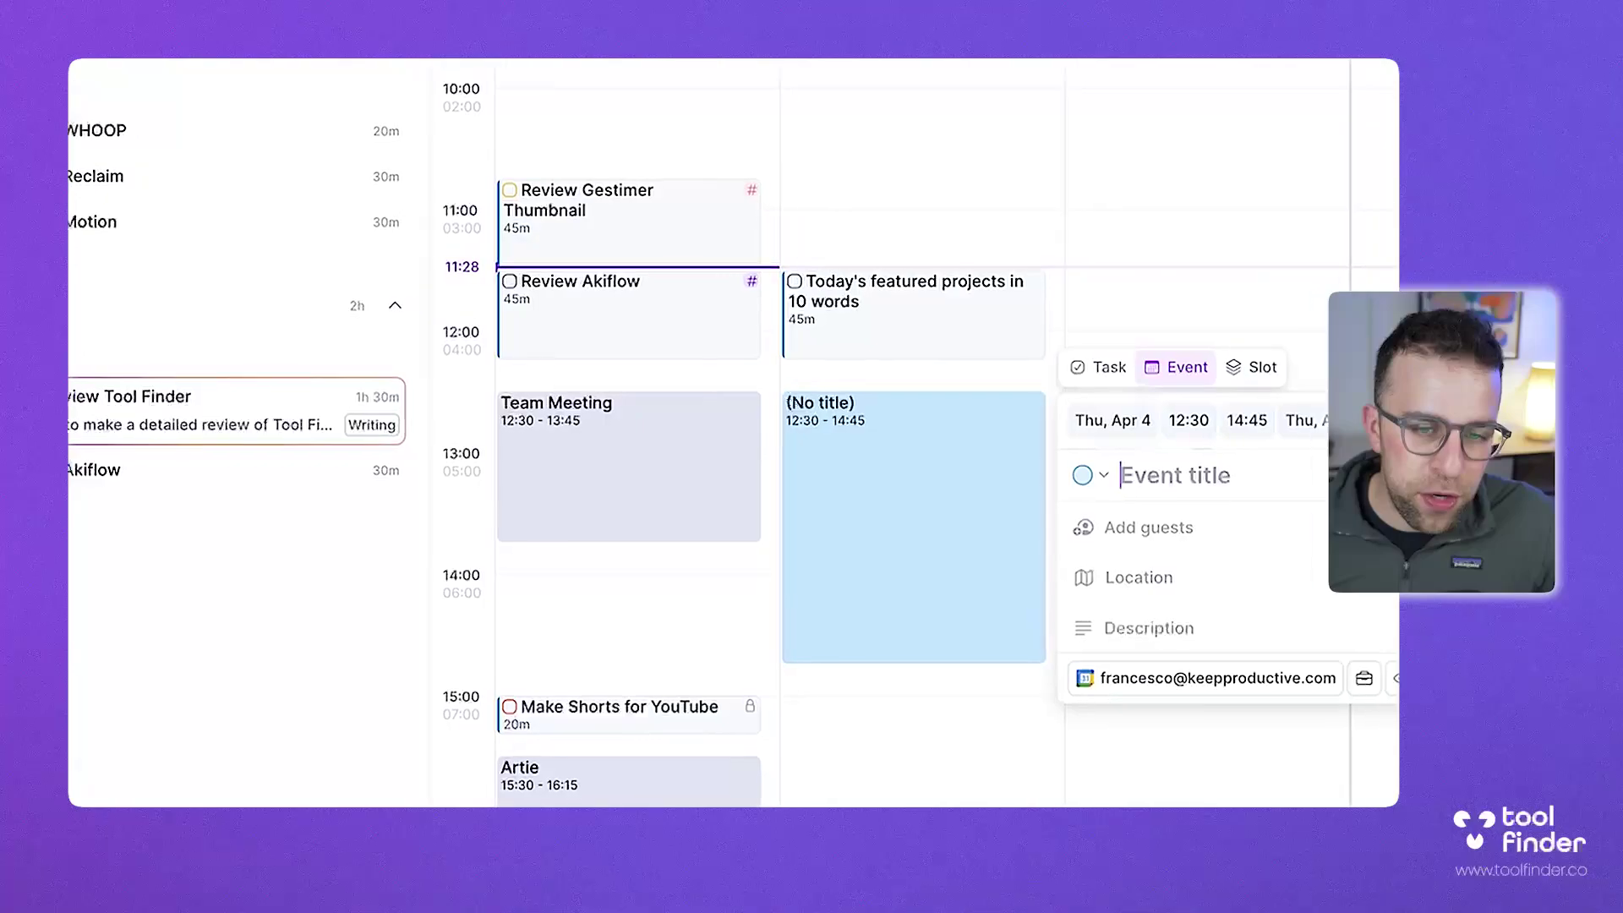
click(1255, 367)
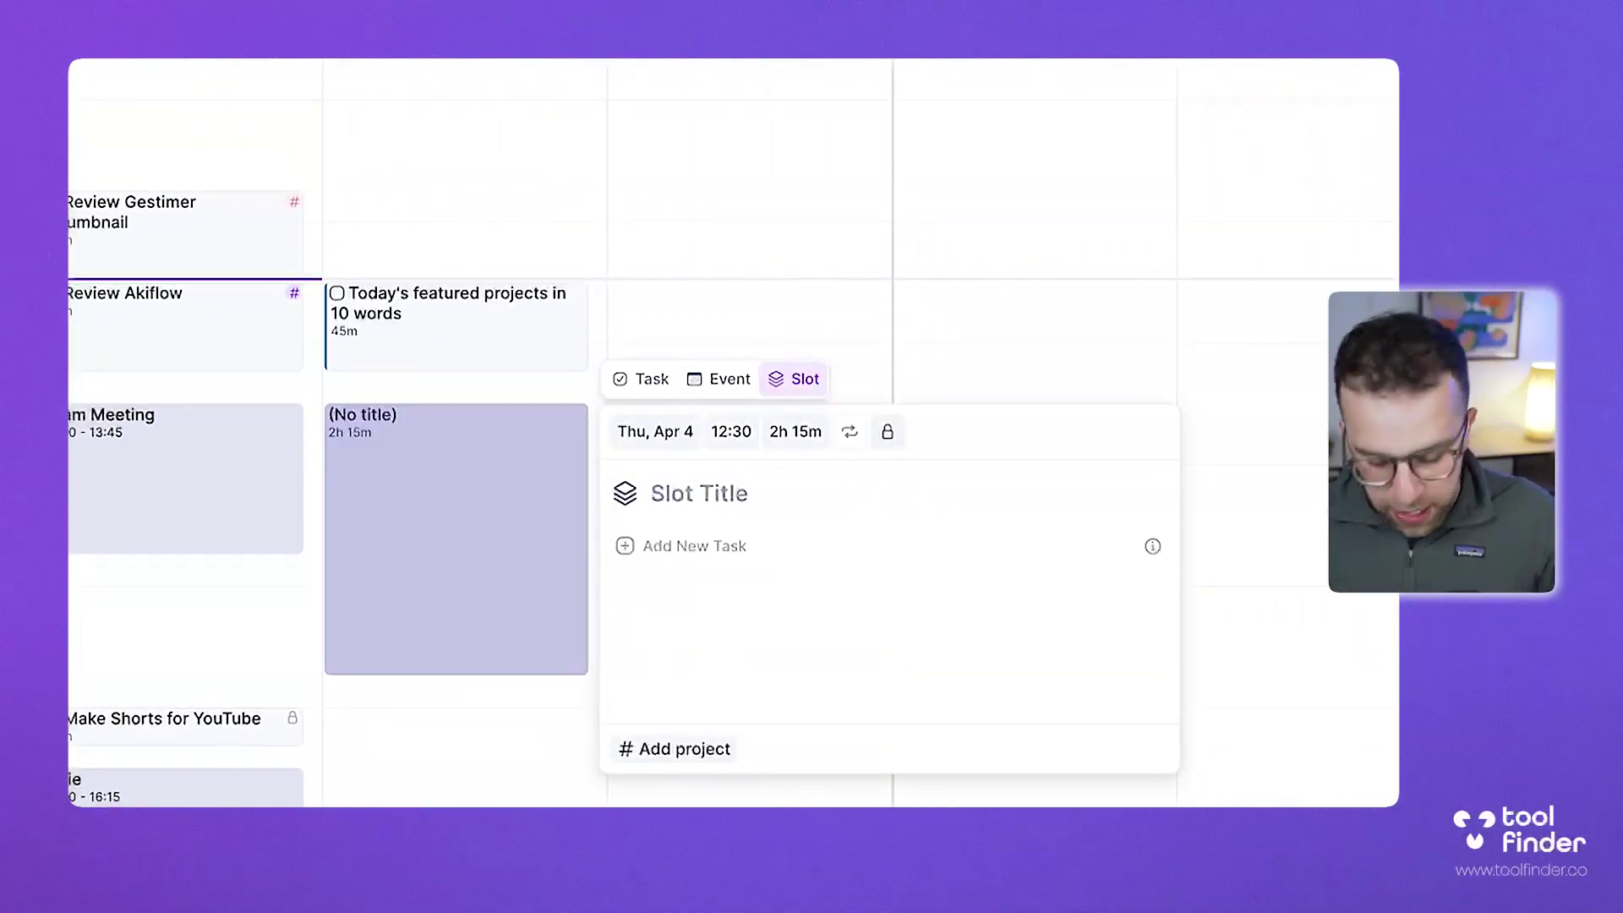
text(Writing)
key(Return)
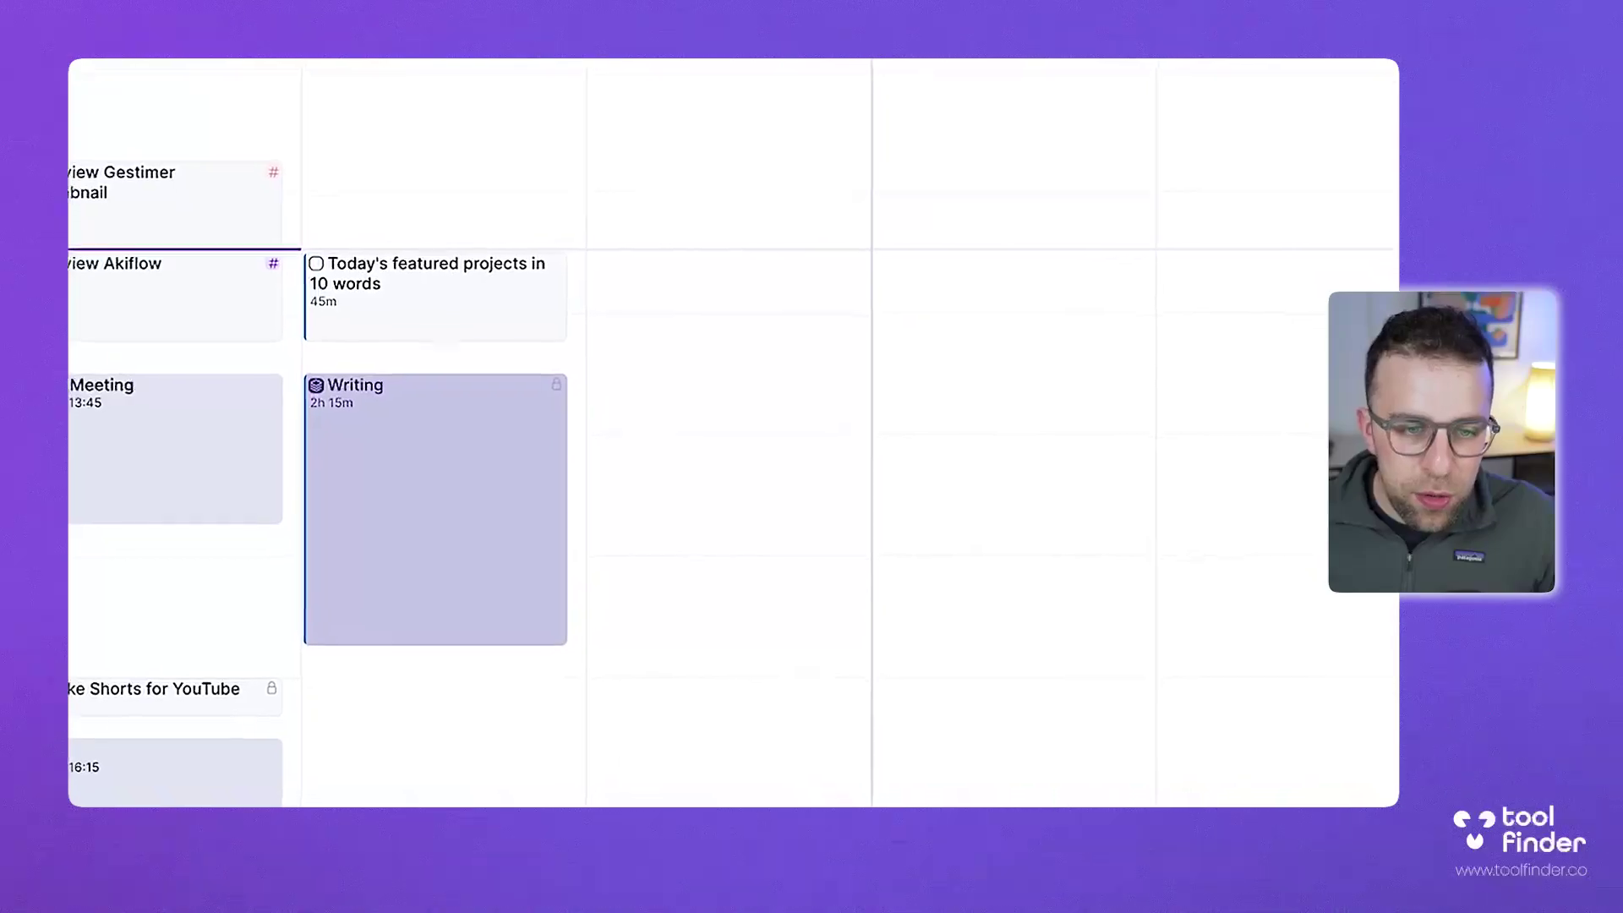
- Add the tasks "Review Akiflow" and "Review Superlist" to the Writing slot
click(650, 483)
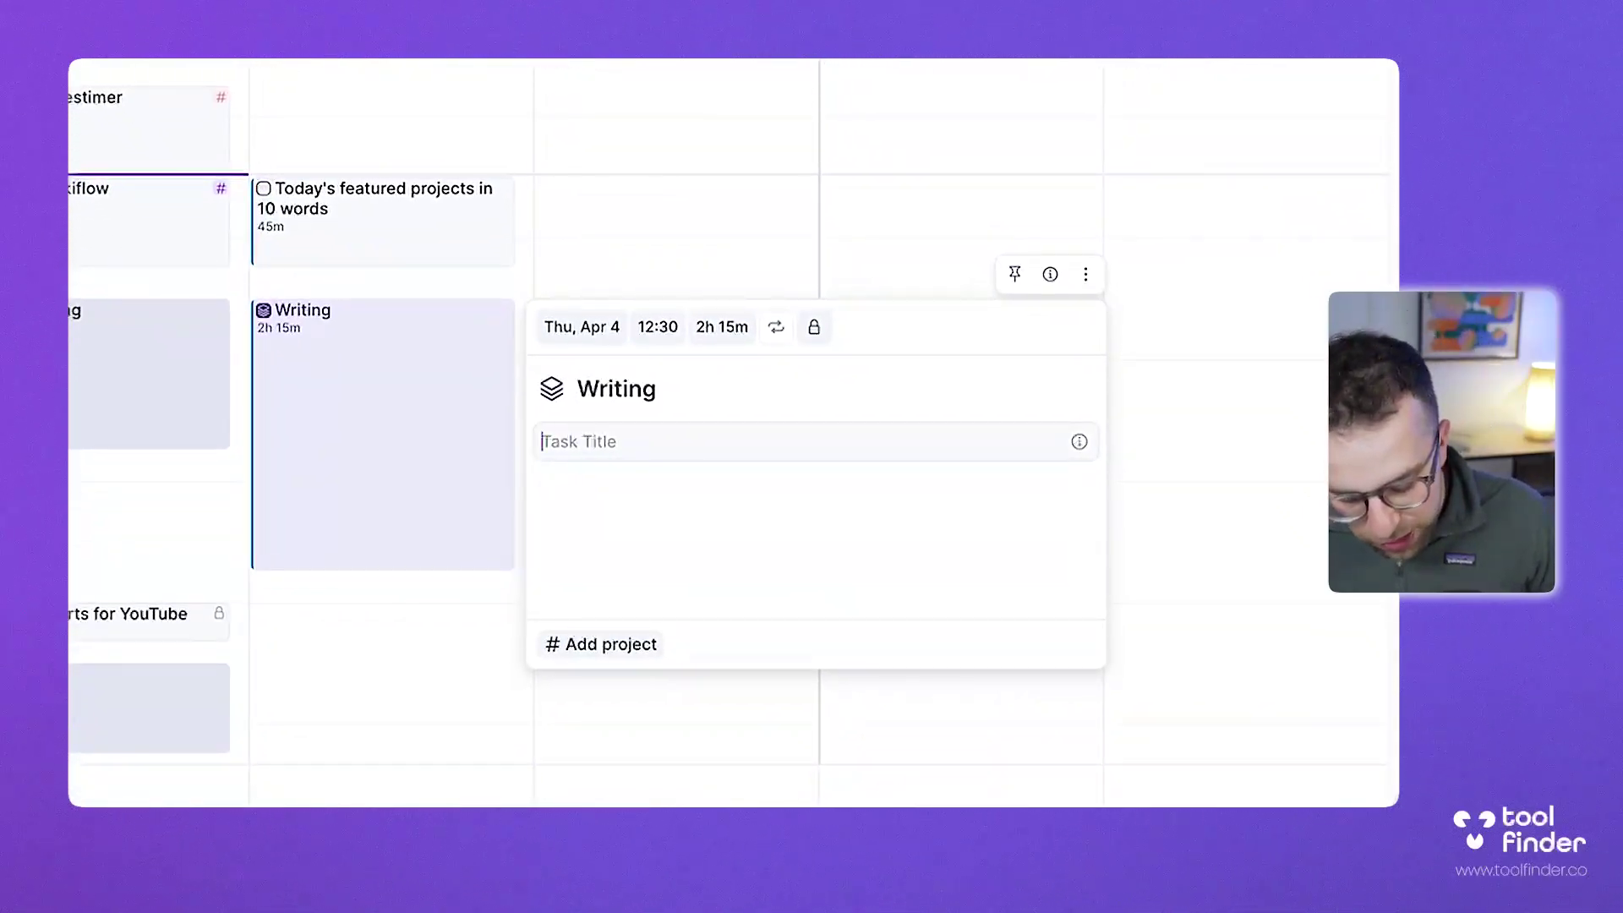
text(Reevi)
key(BackSpace)
key(BackSpace)
key(BackSpace)
text(view Akiflow)
key(Return)
text(Review Supe)
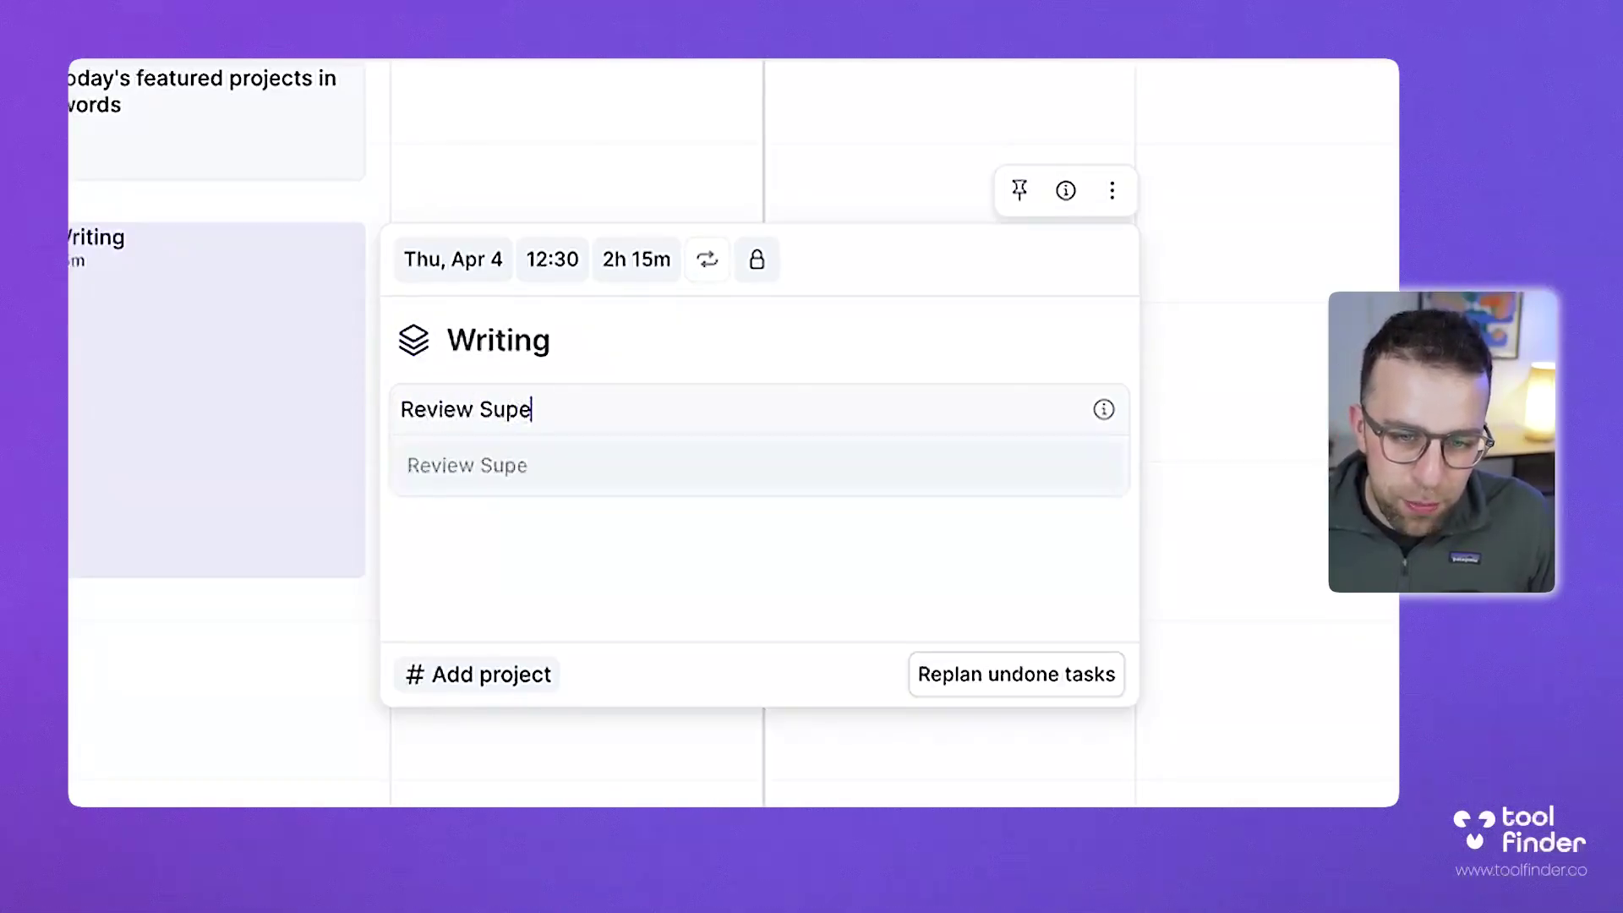
text(rlist)
key(Return)
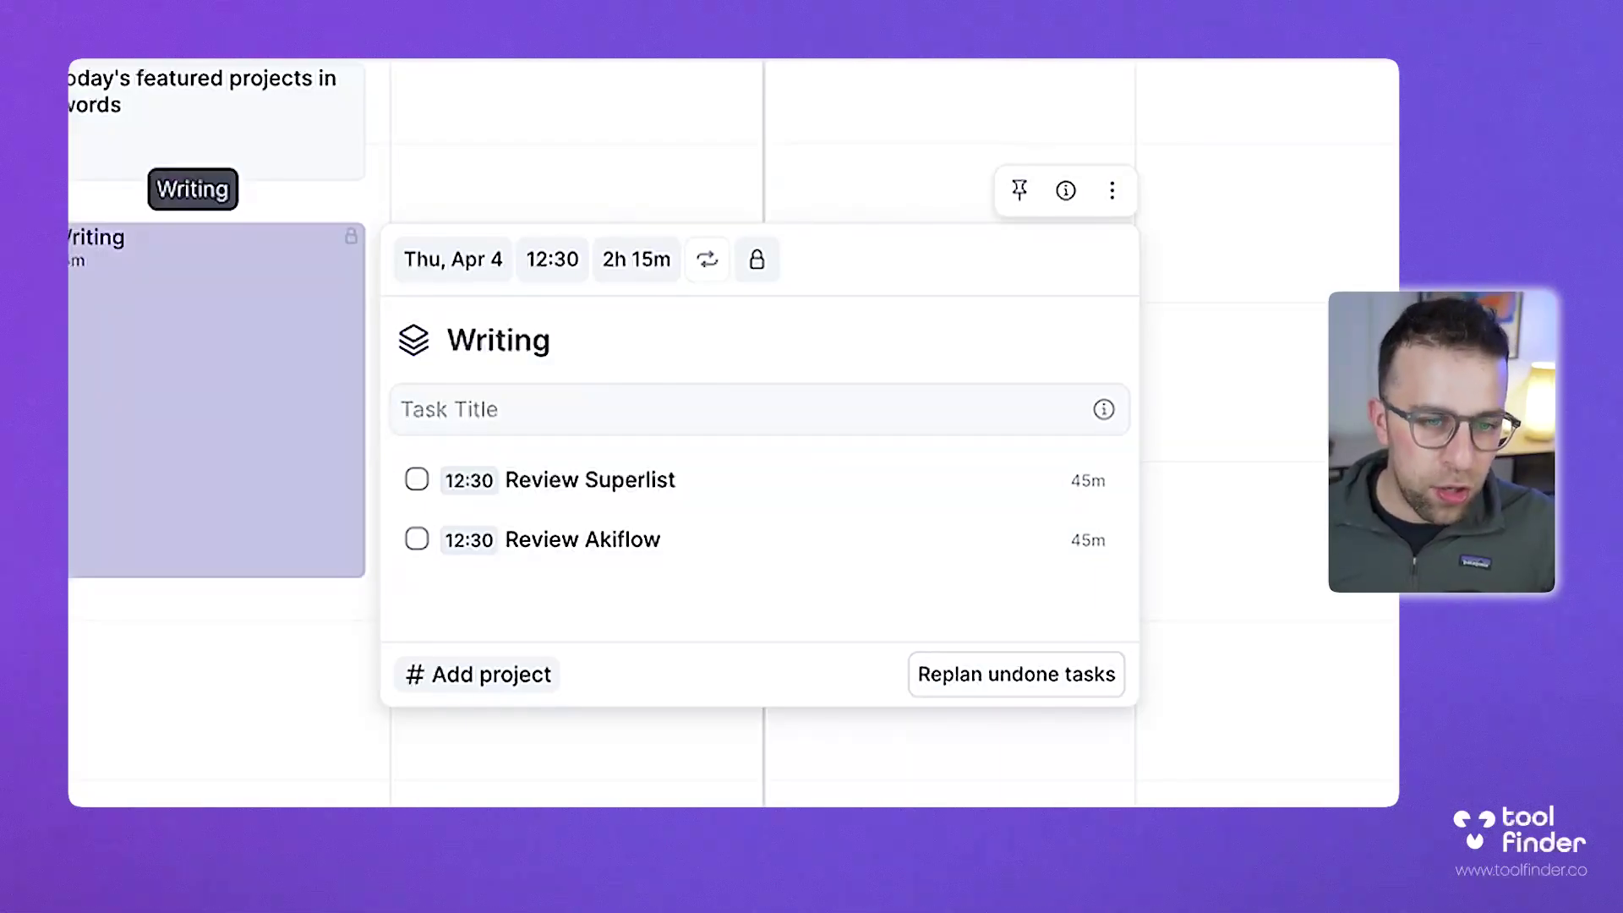
- Create a one-hour slot for the Apps to Review project on Fri, Apr 5 at 12:30, keeping the project name as title
drag(484, 181, 731, 317)
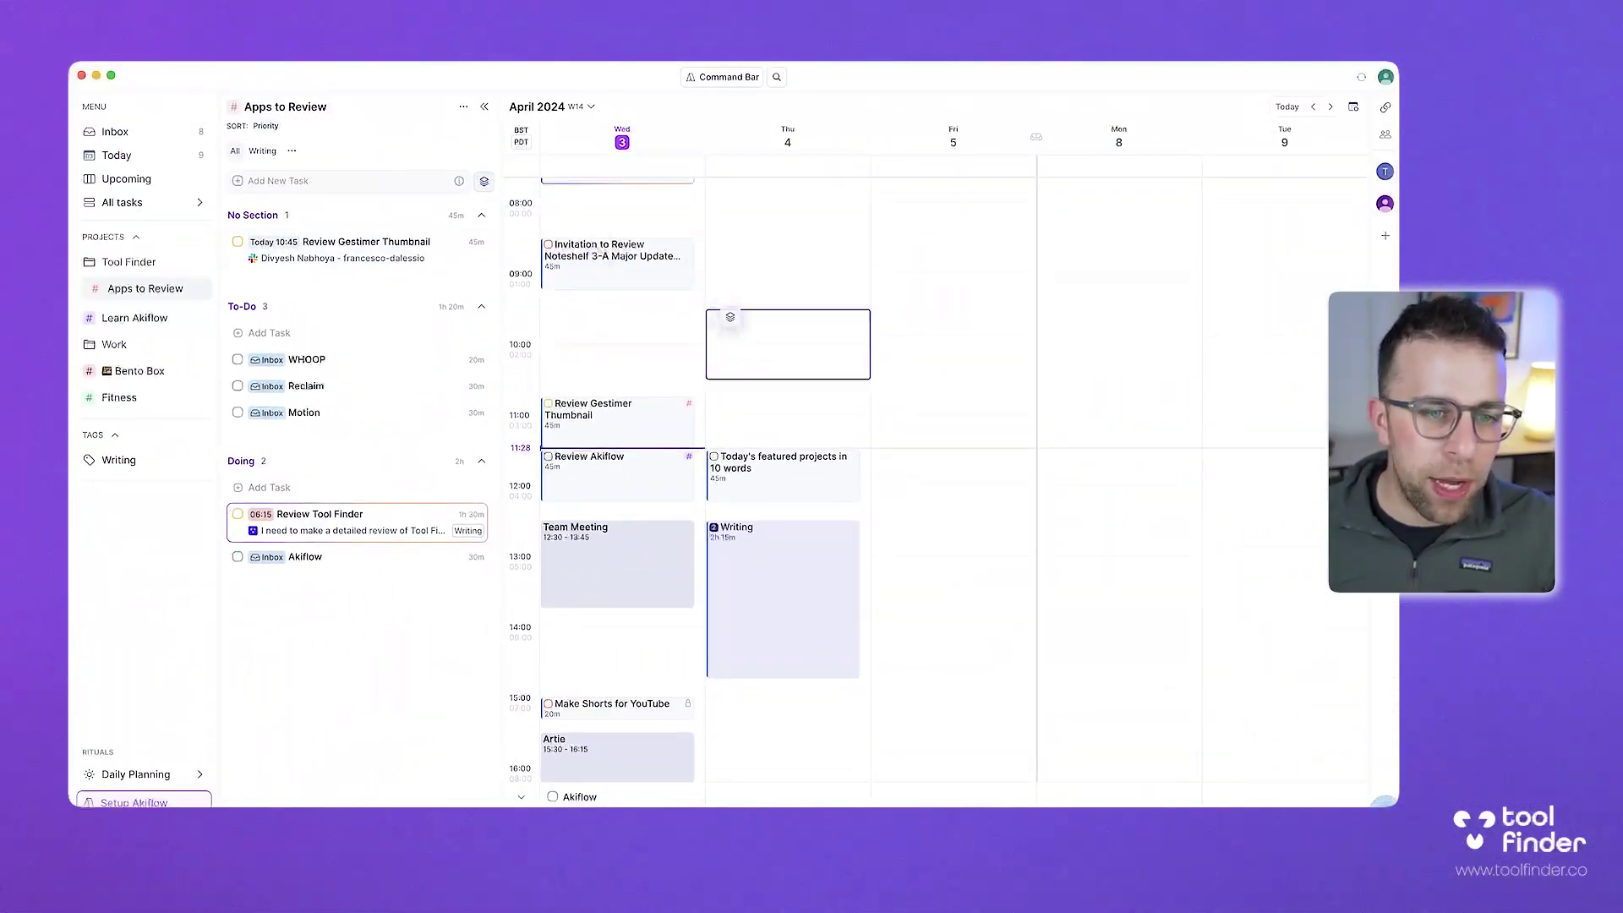
click(938, 531)
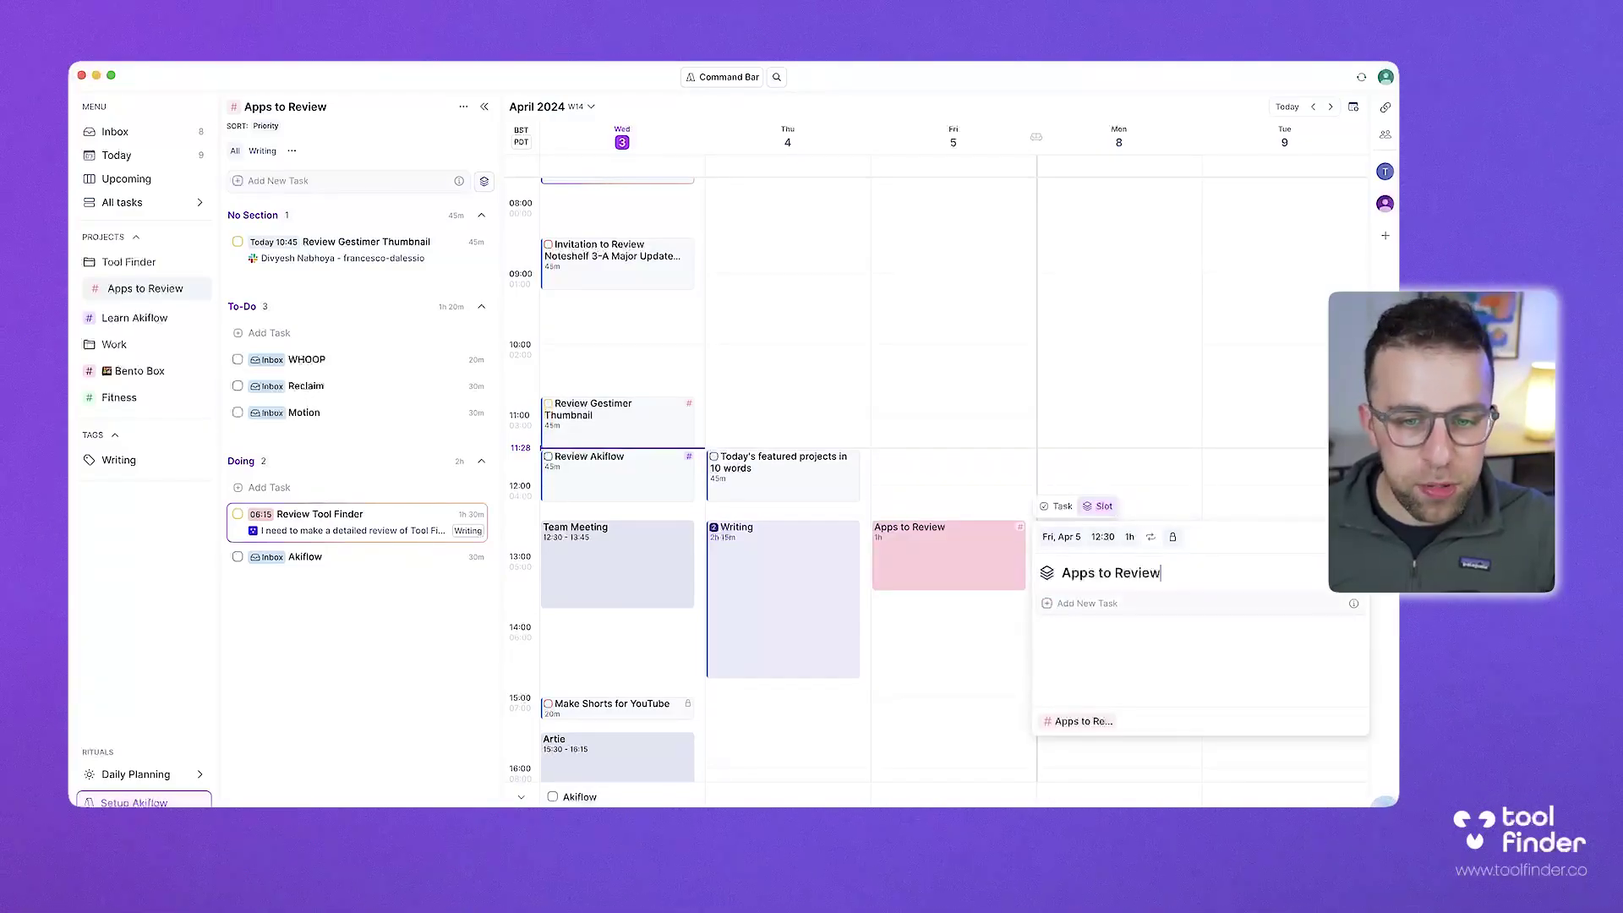
key(Return)
- Move the Review Gestimer Thumbnail task into Friday's Apps to Review slot and open the slot to check its contents
drag(365, 250, 1081, 473)
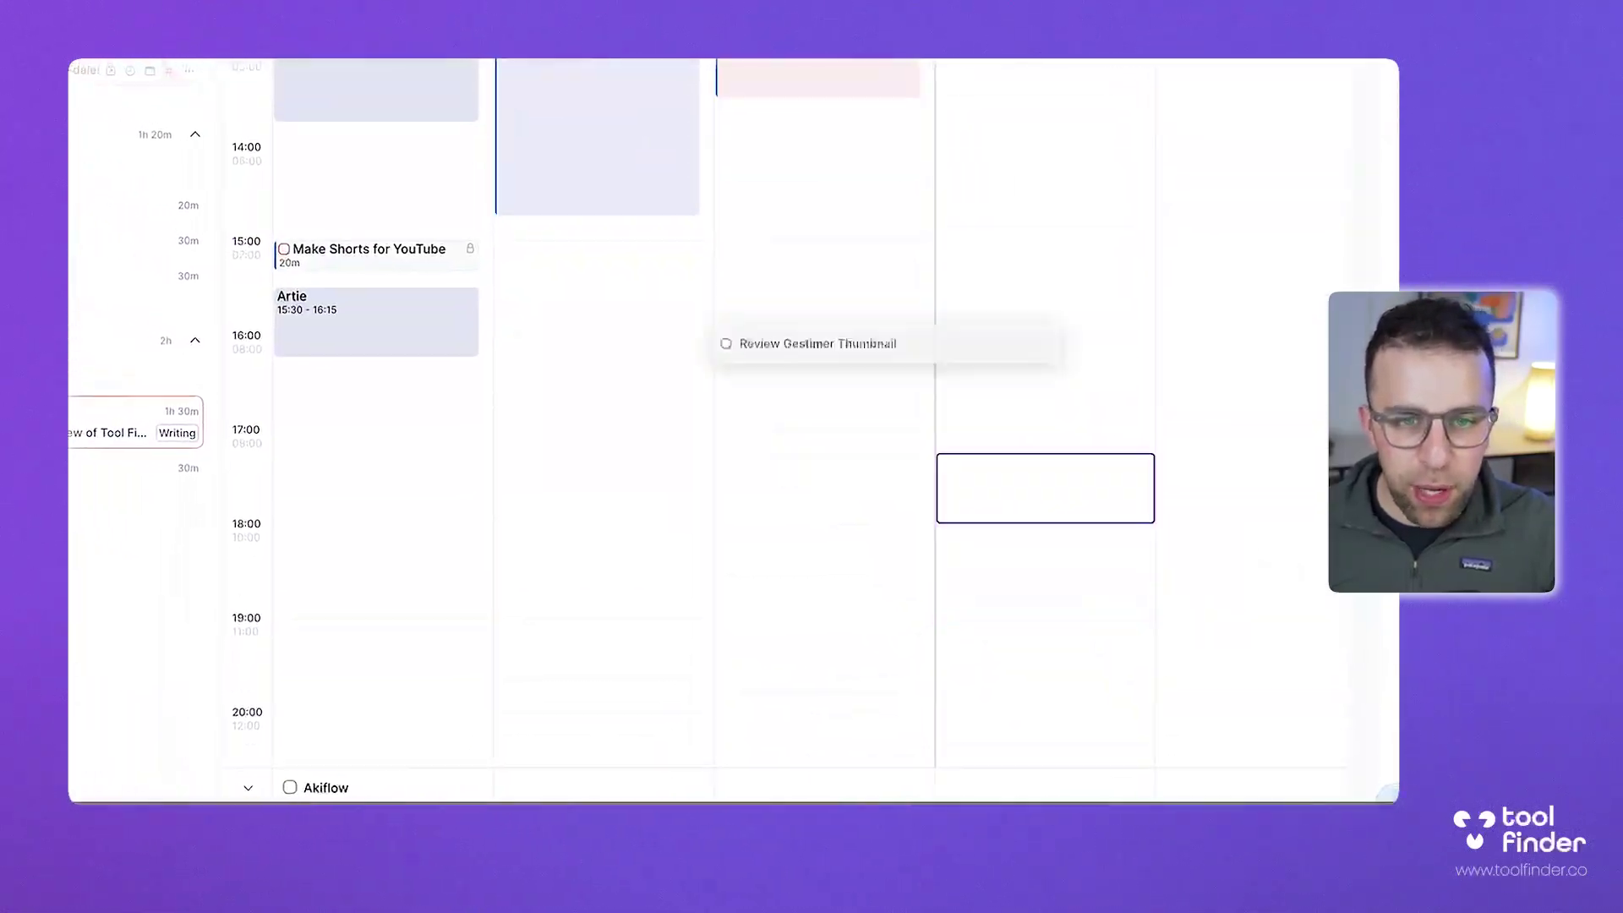
drag(886, 344, 819, 78)
scroll(819, 77, up, 2)
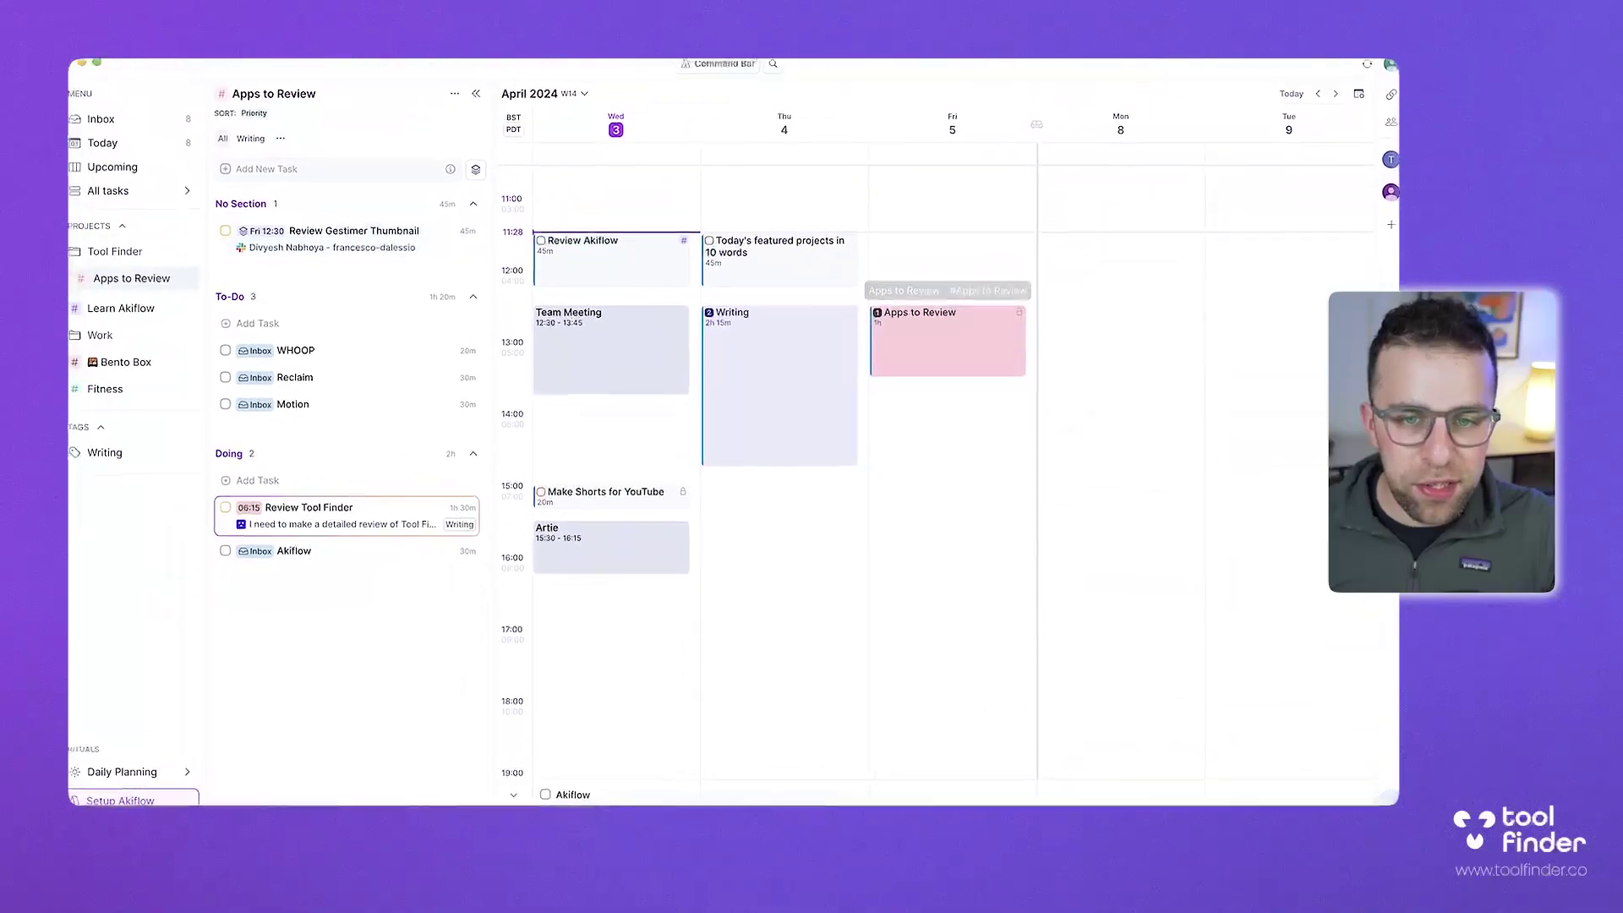
click(947, 338)
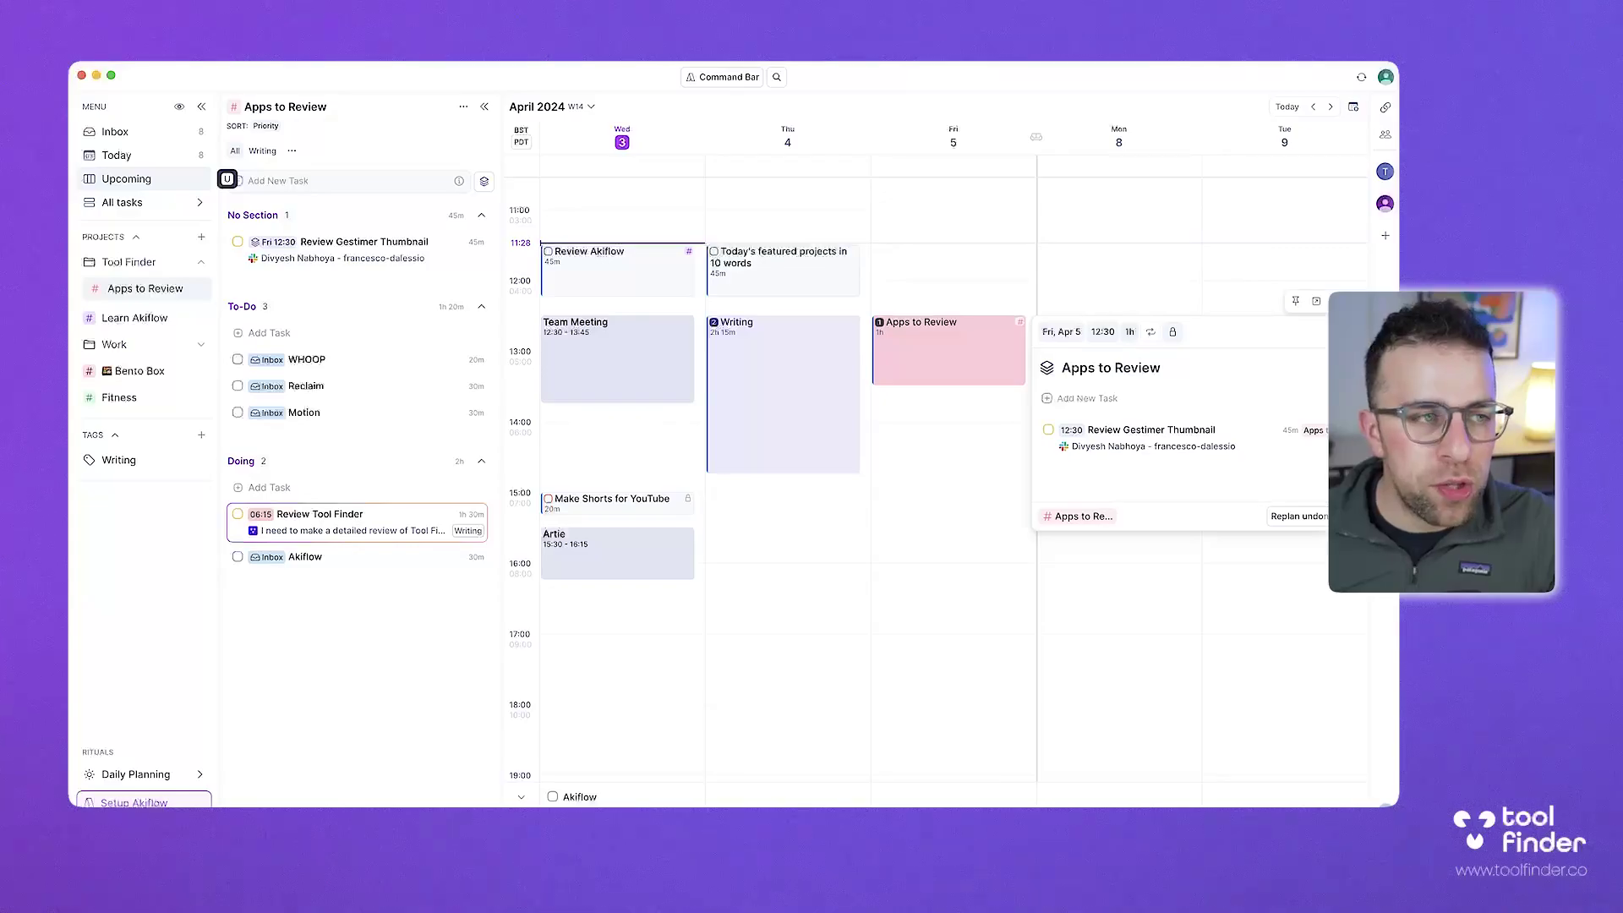
- Browse the Upcoming board's future days, return to April 3 through the date picker and look over the scheduled days
click(126, 178)
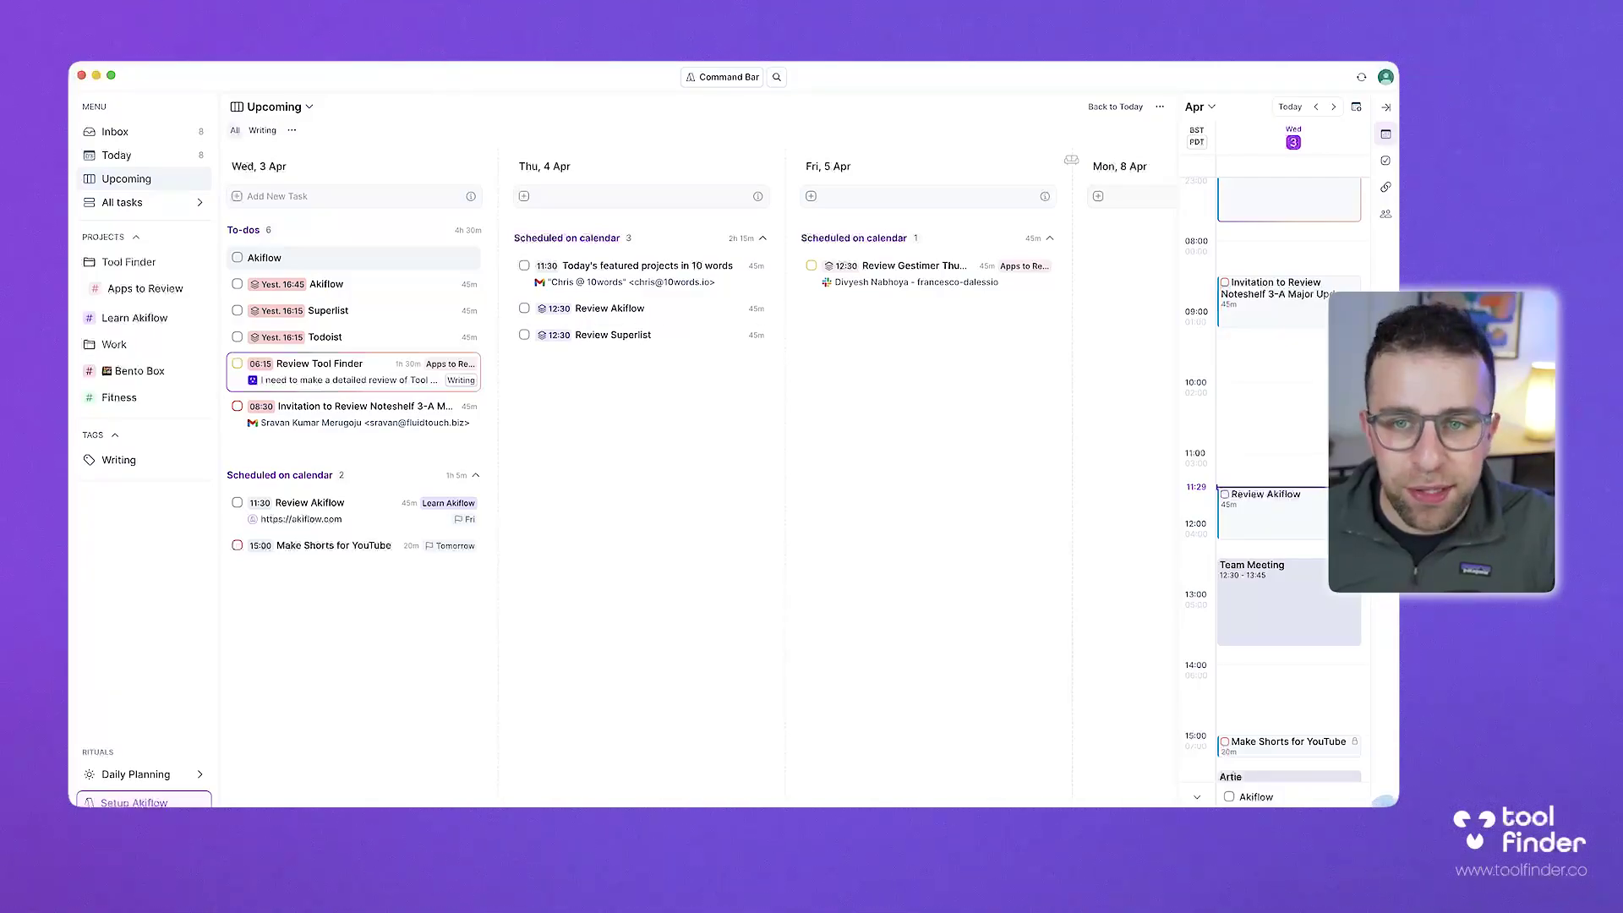
click(1385, 159)
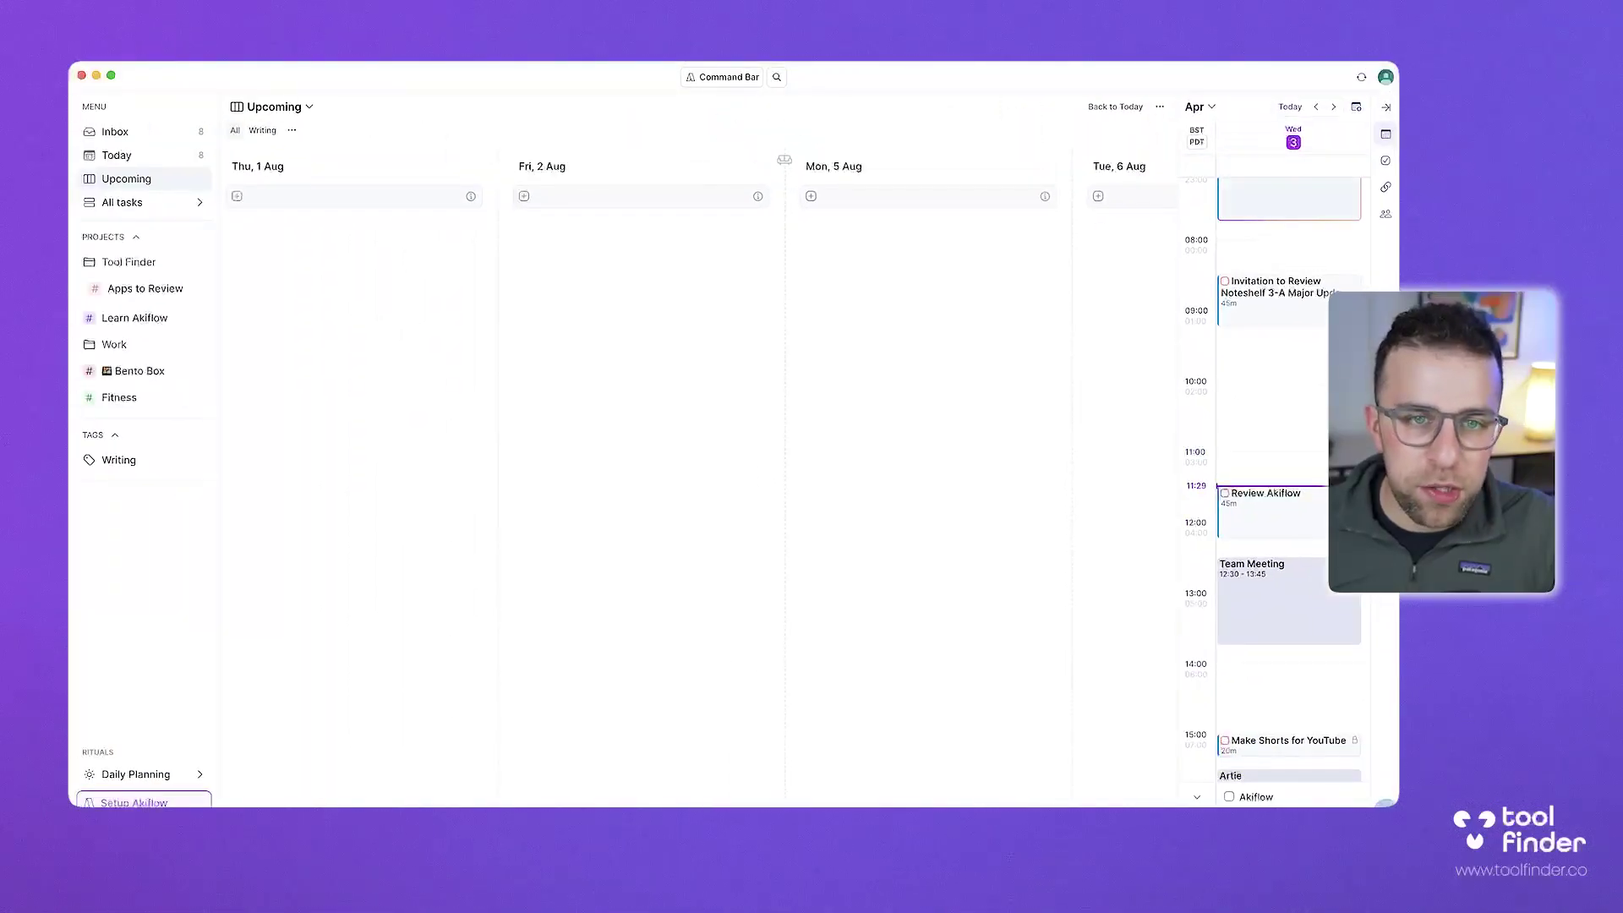
click(272, 106)
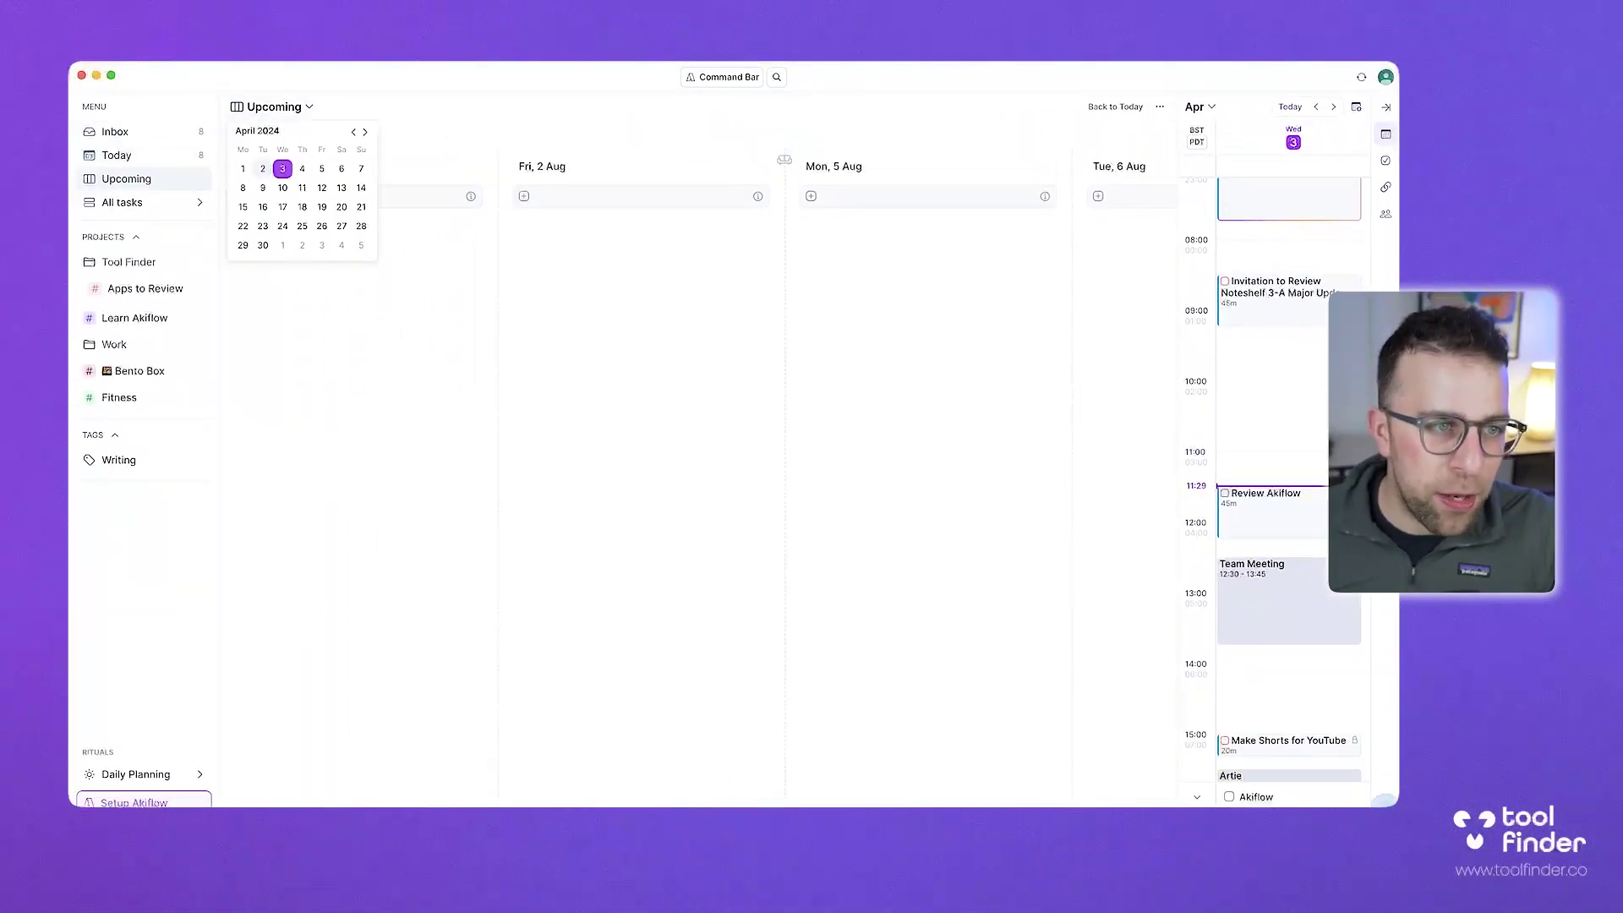
click(282, 168)
scroll(833, 281, right, 3)
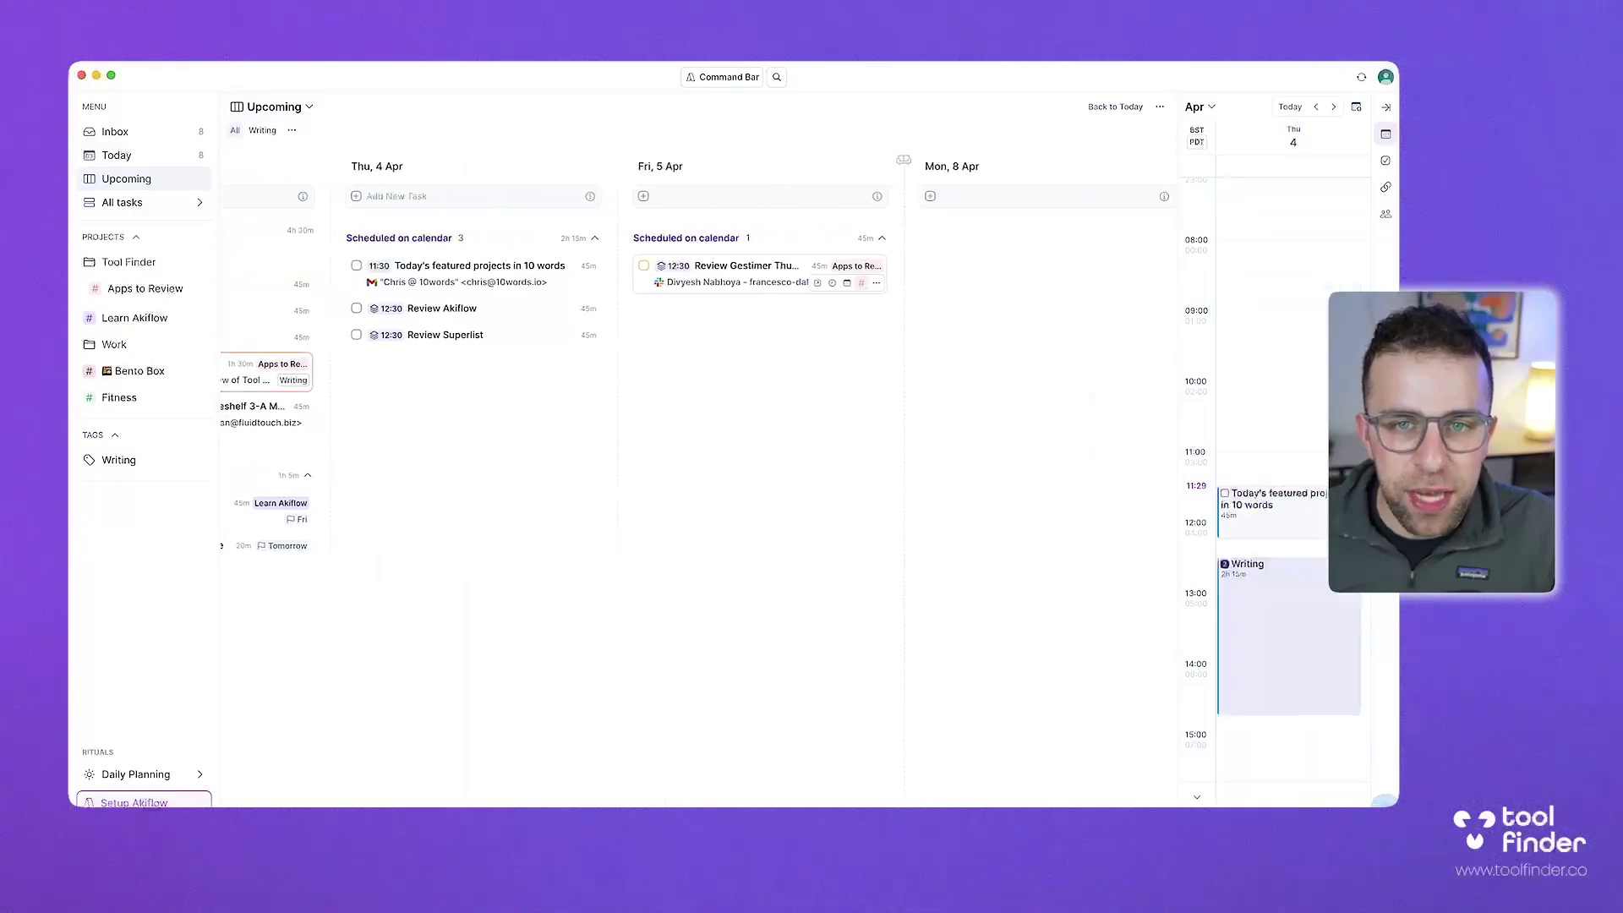
scroll(651, 279, right, 2)
scroll(651, 279, left, 4)
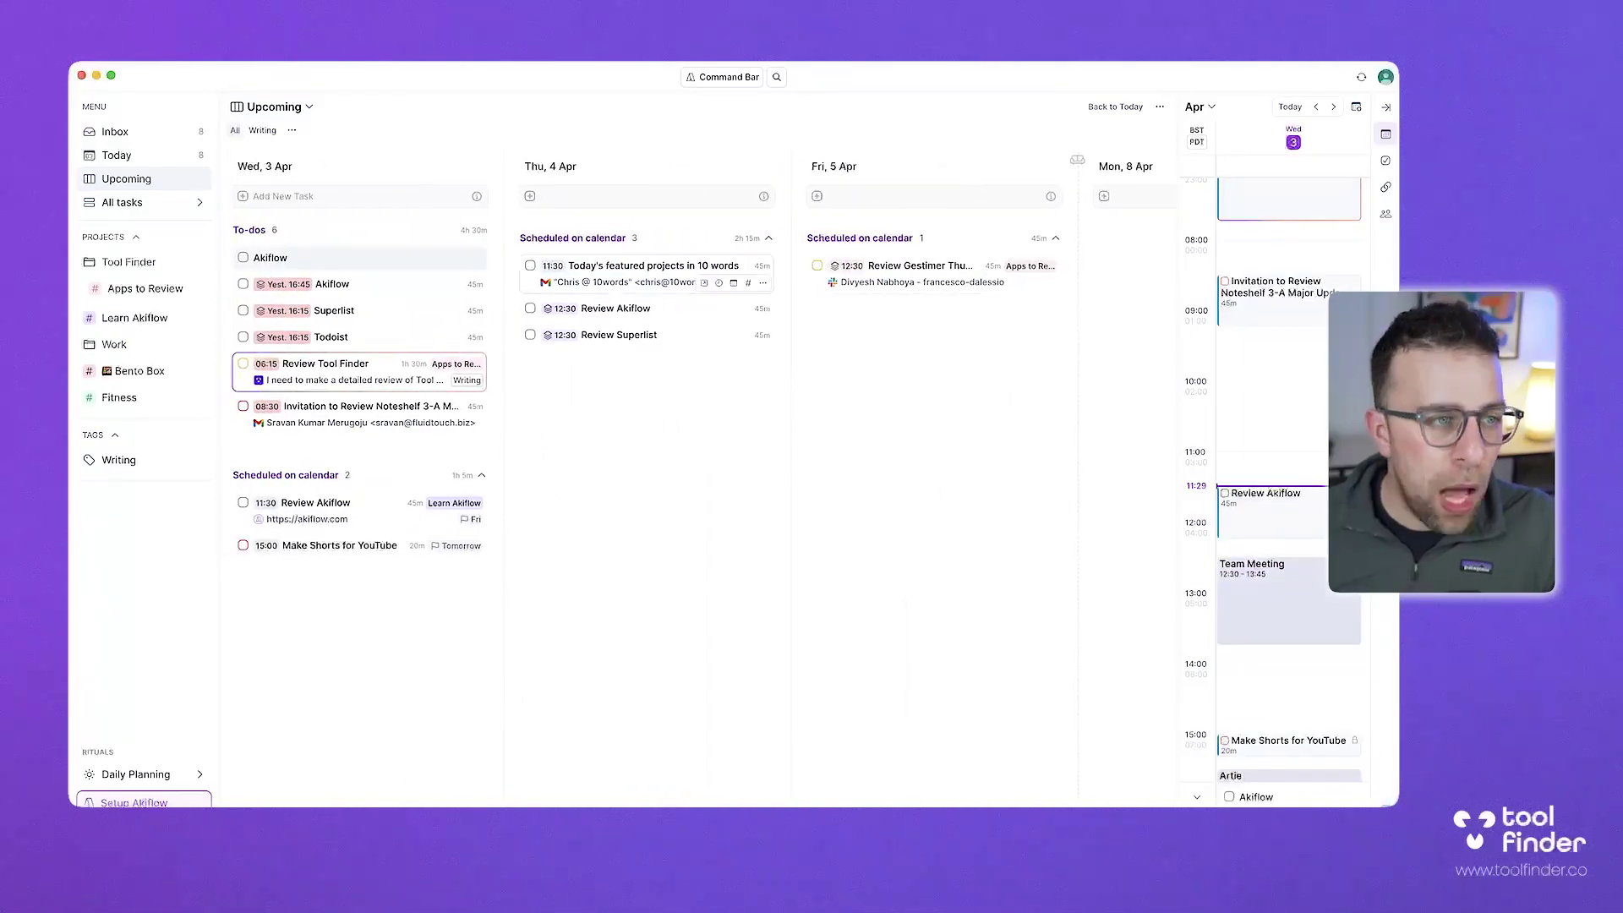
- Review the list of all tasks, then show today's tasks filtered by the Writing tag
click(122, 202)
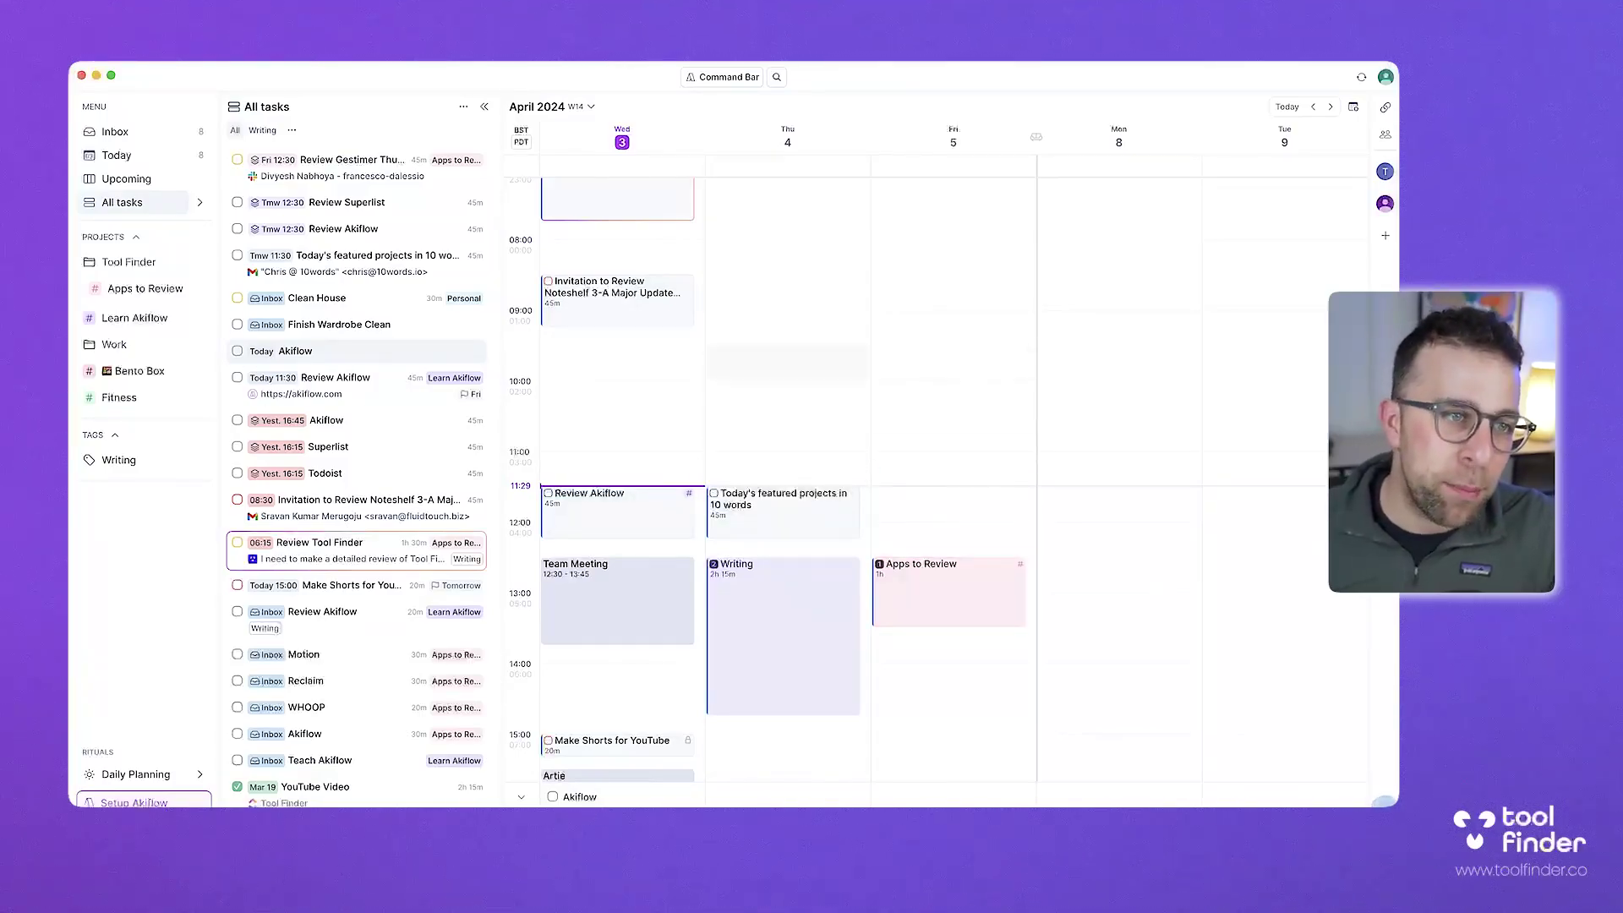
click(117, 154)
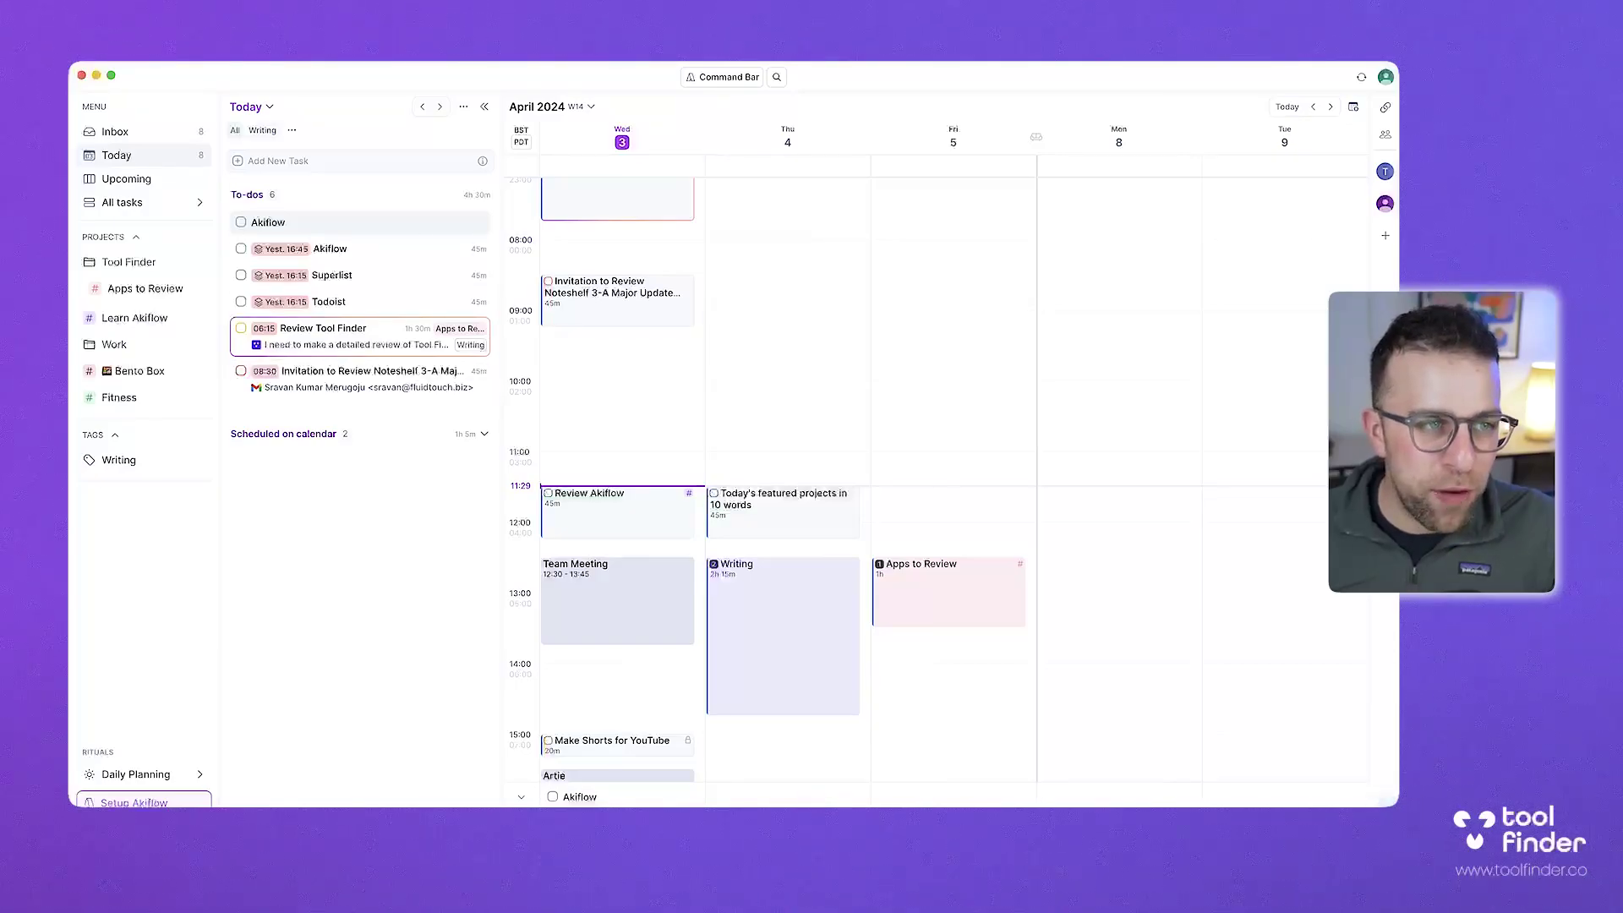
click(262, 130)
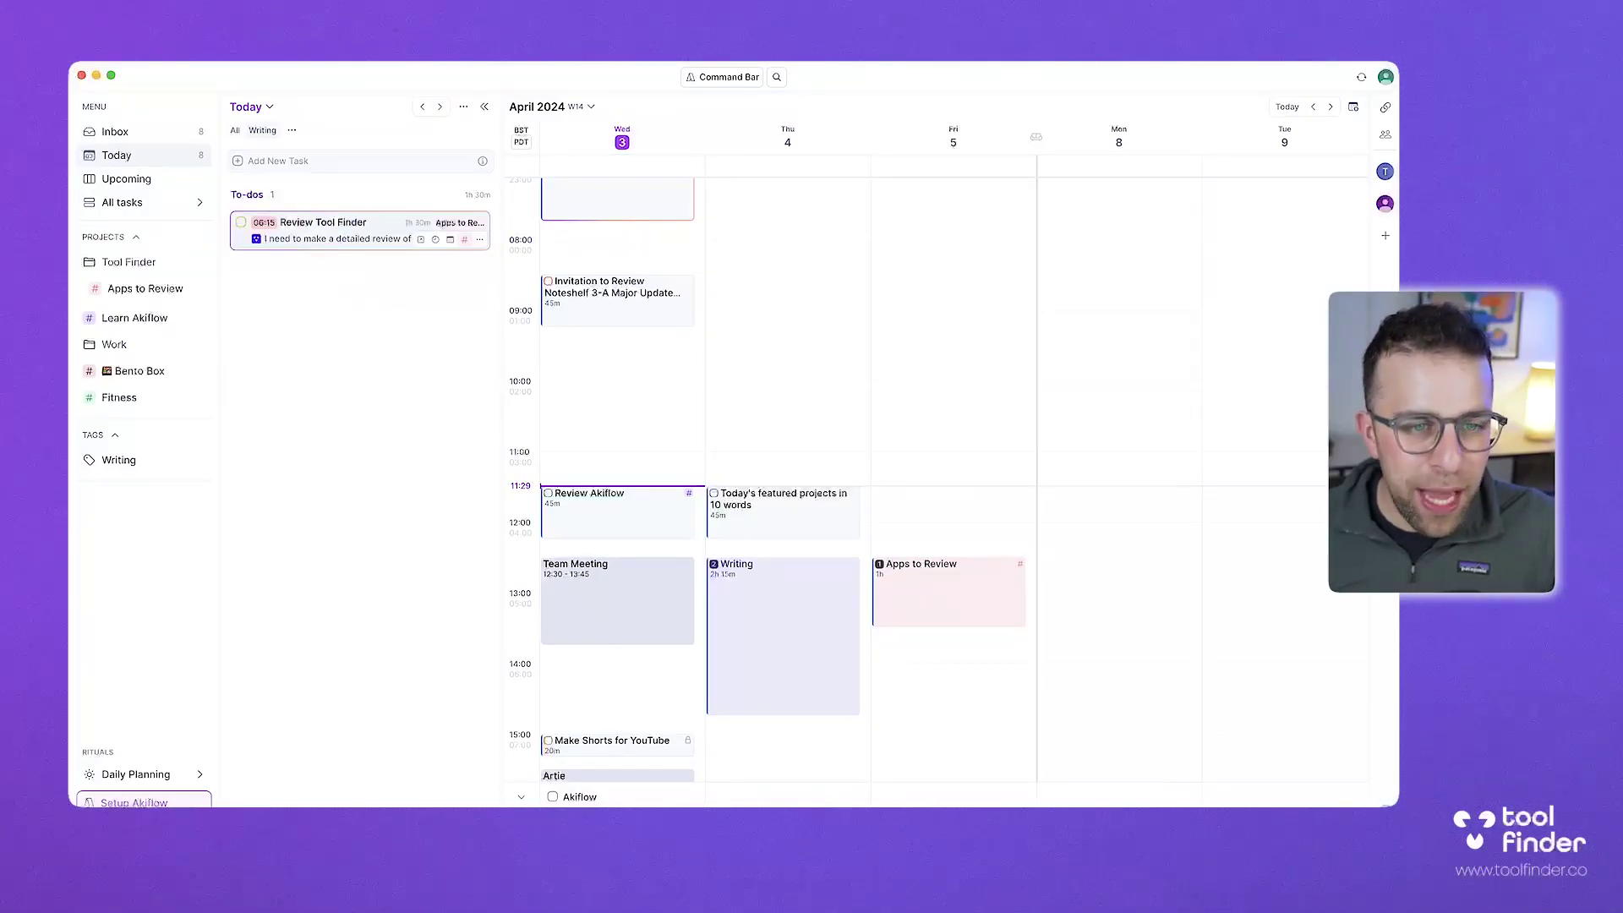
- Check the tags on the Review Tool Finder task, view the Writing tag's task list and return to today's tasks
click(339, 228)
click(720, 433)
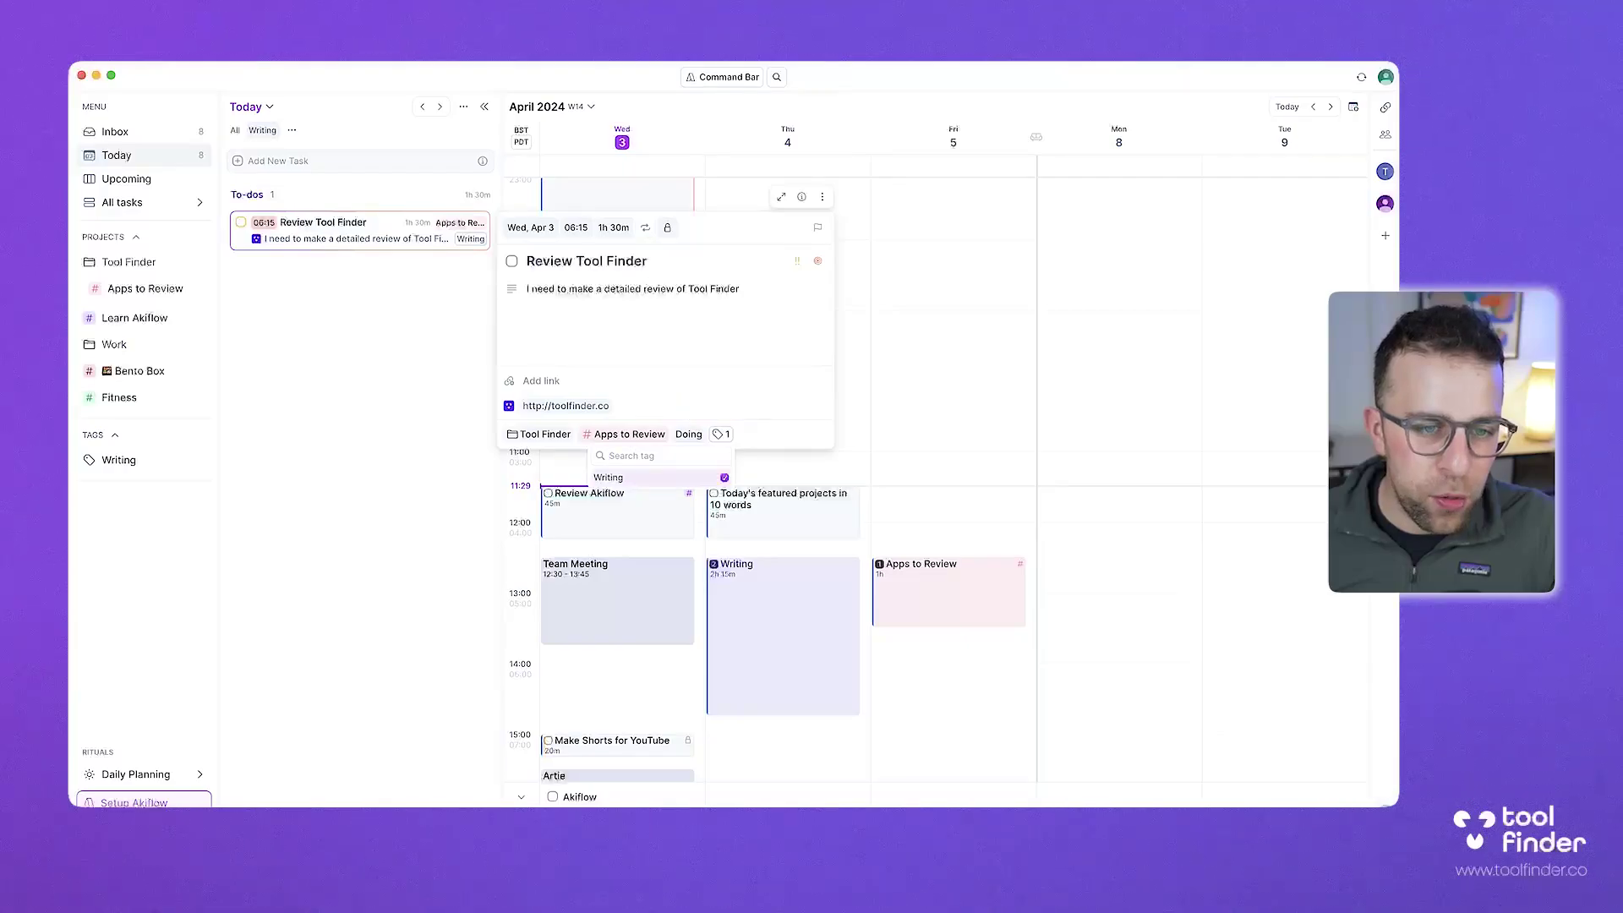
key(Escape)
click(144, 460)
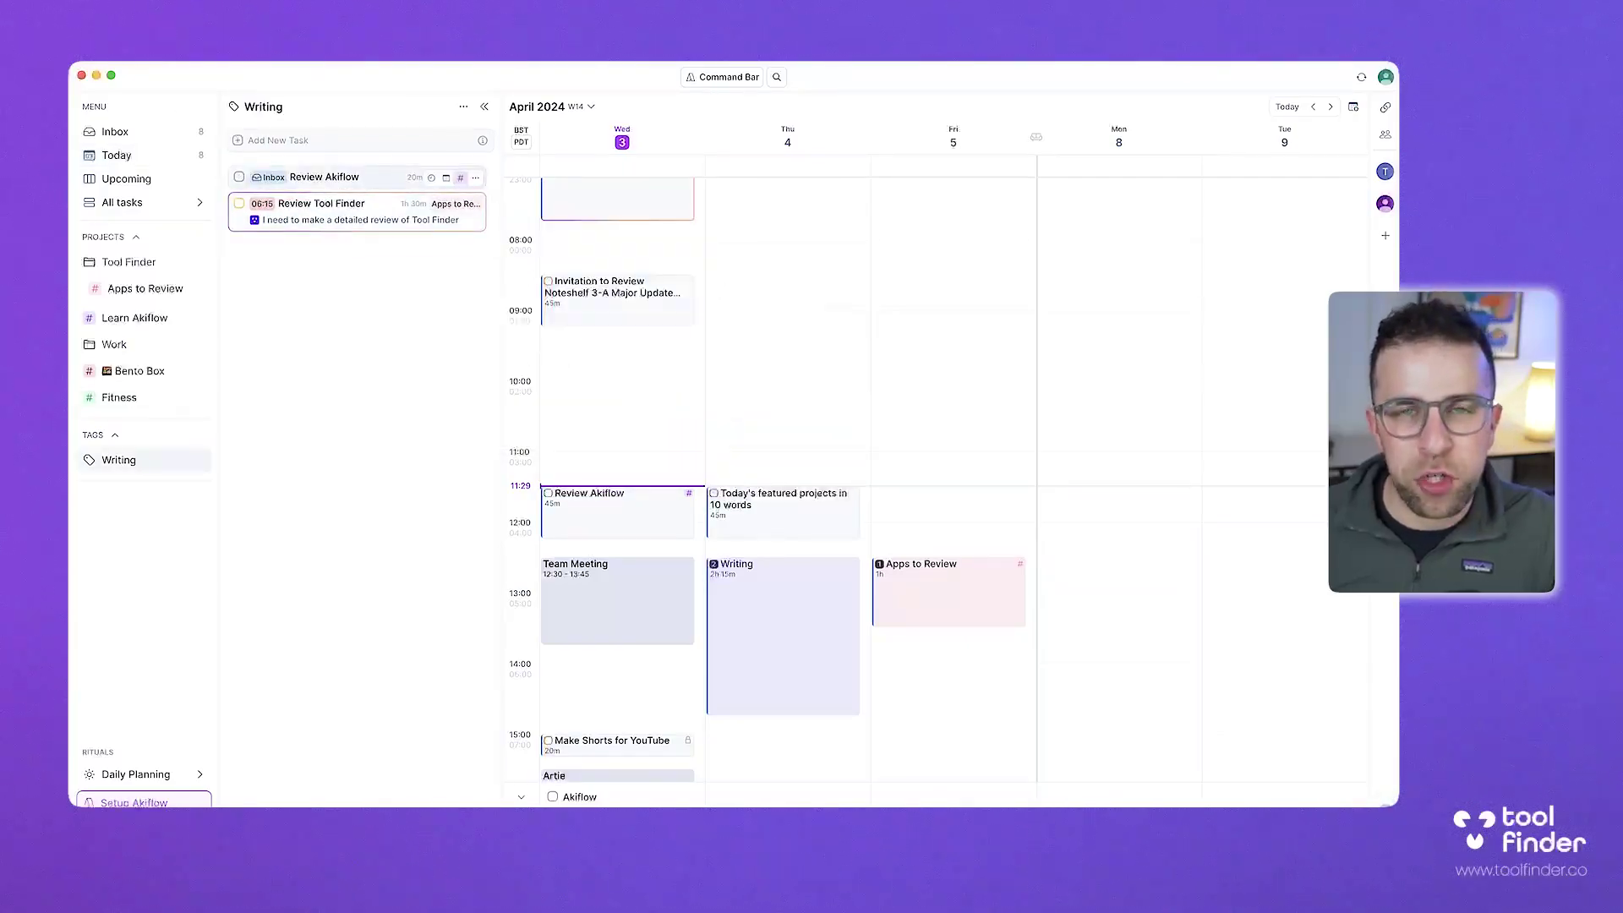
click(144, 155)
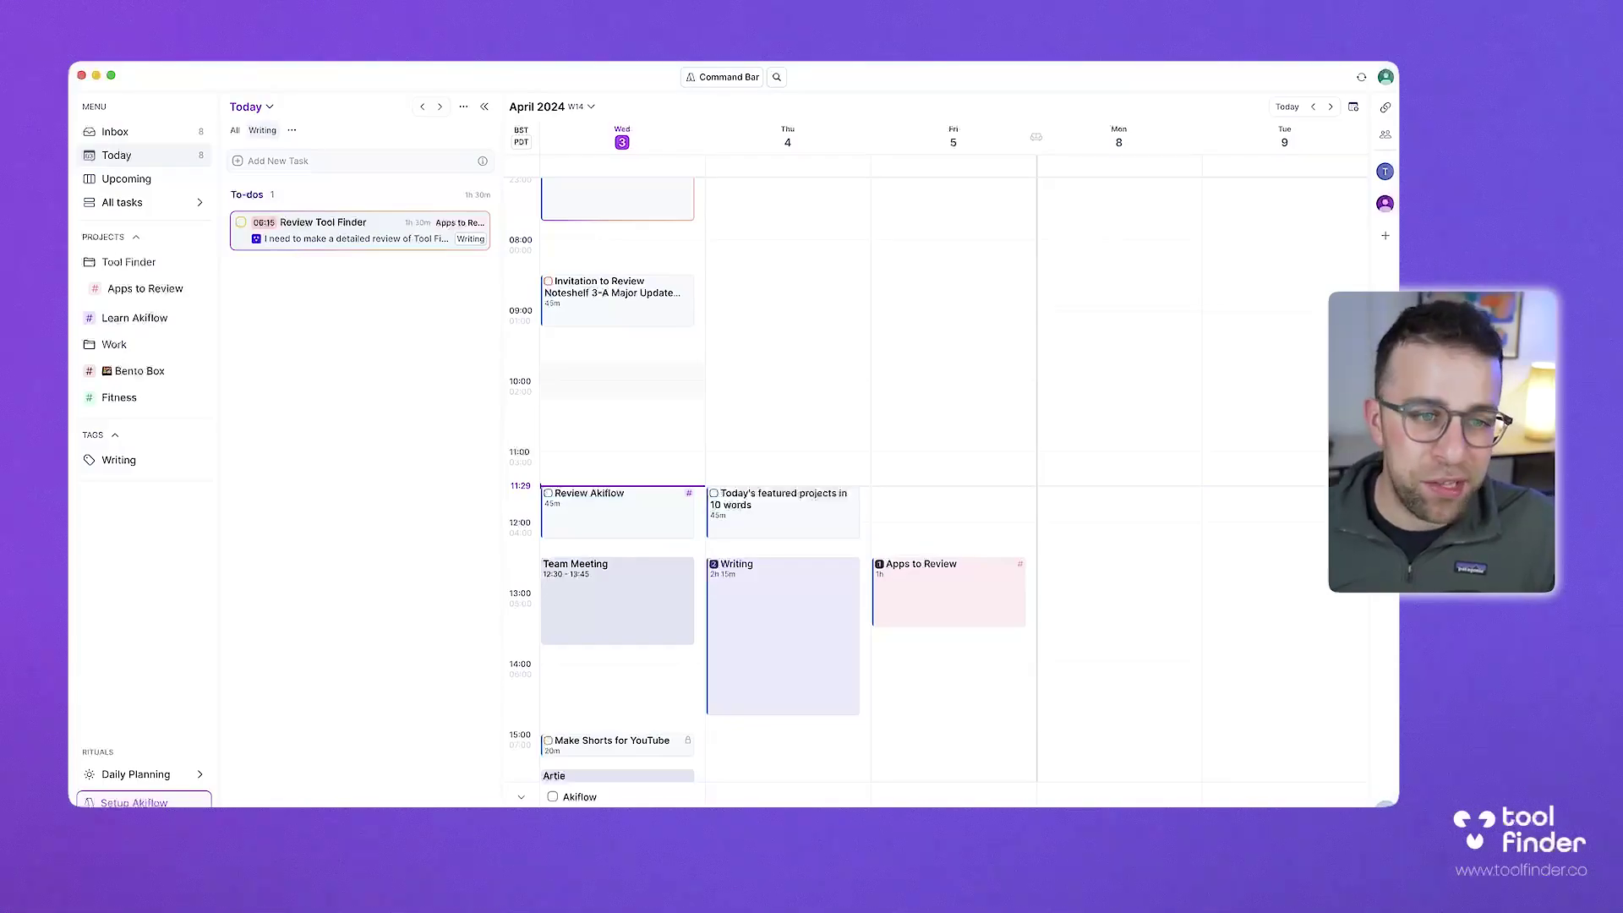
- Share single 30-minute meeting availability, offering Fri, Apr 5 09:30–10:45 and from 15:00, plus several blocks on Mon, Apr 8
scroll(903, 480, down, 1)
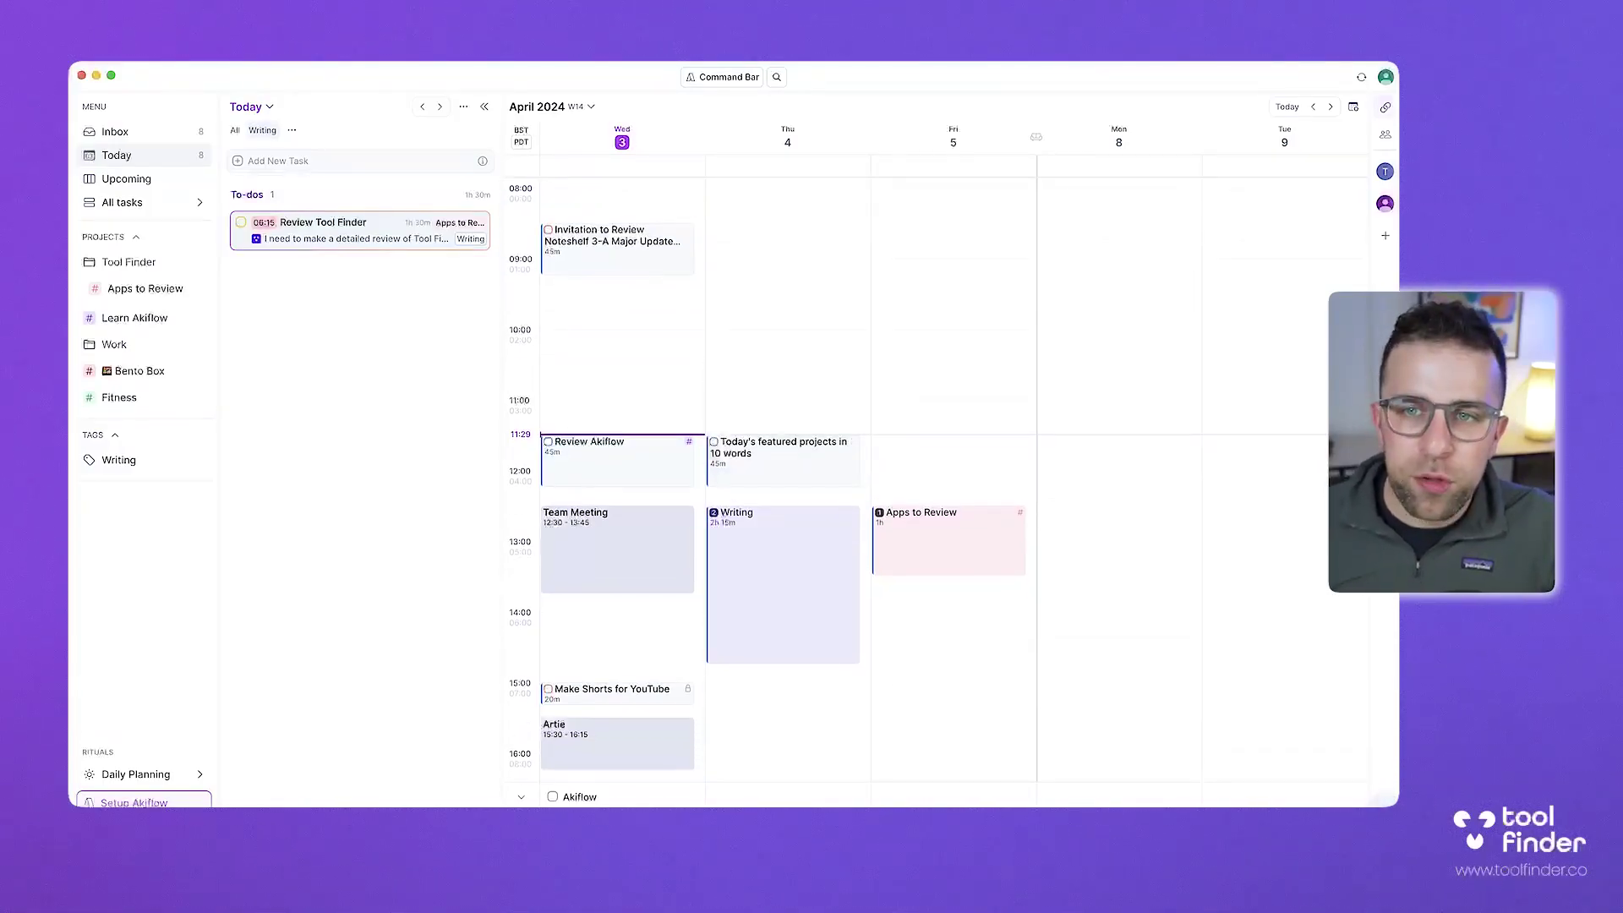
click(1384, 106)
drag(667, 295, 667, 380)
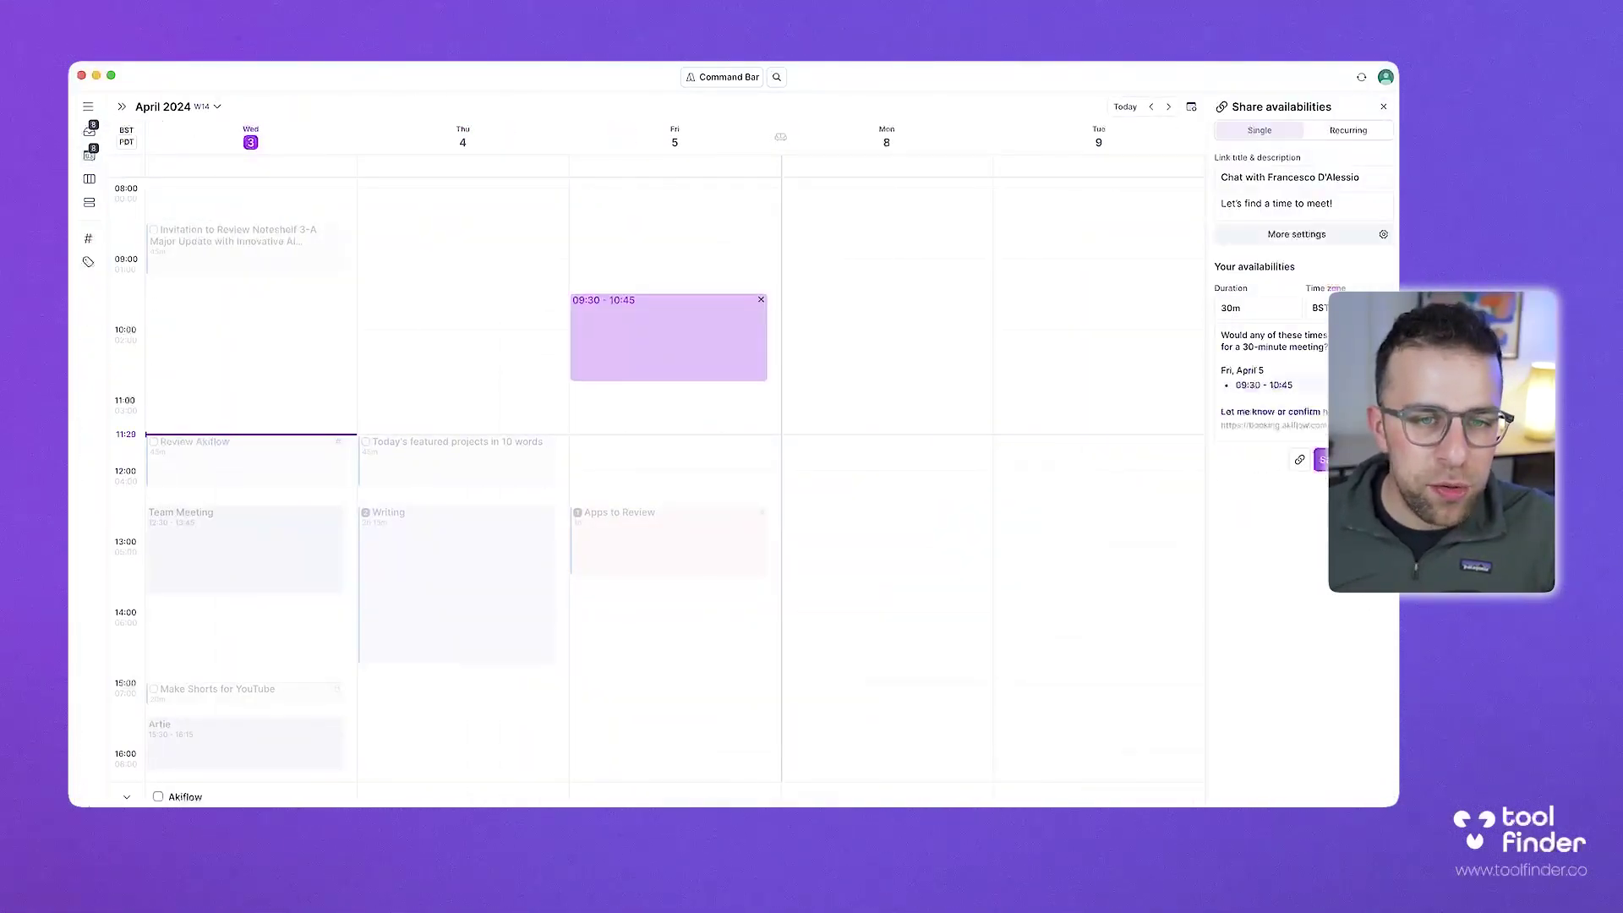
drag(880, 330, 880, 450)
drag(880, 541, 880, 680)
drag(880, 755, 880, 769)
drag(668, 684, 668, 768)
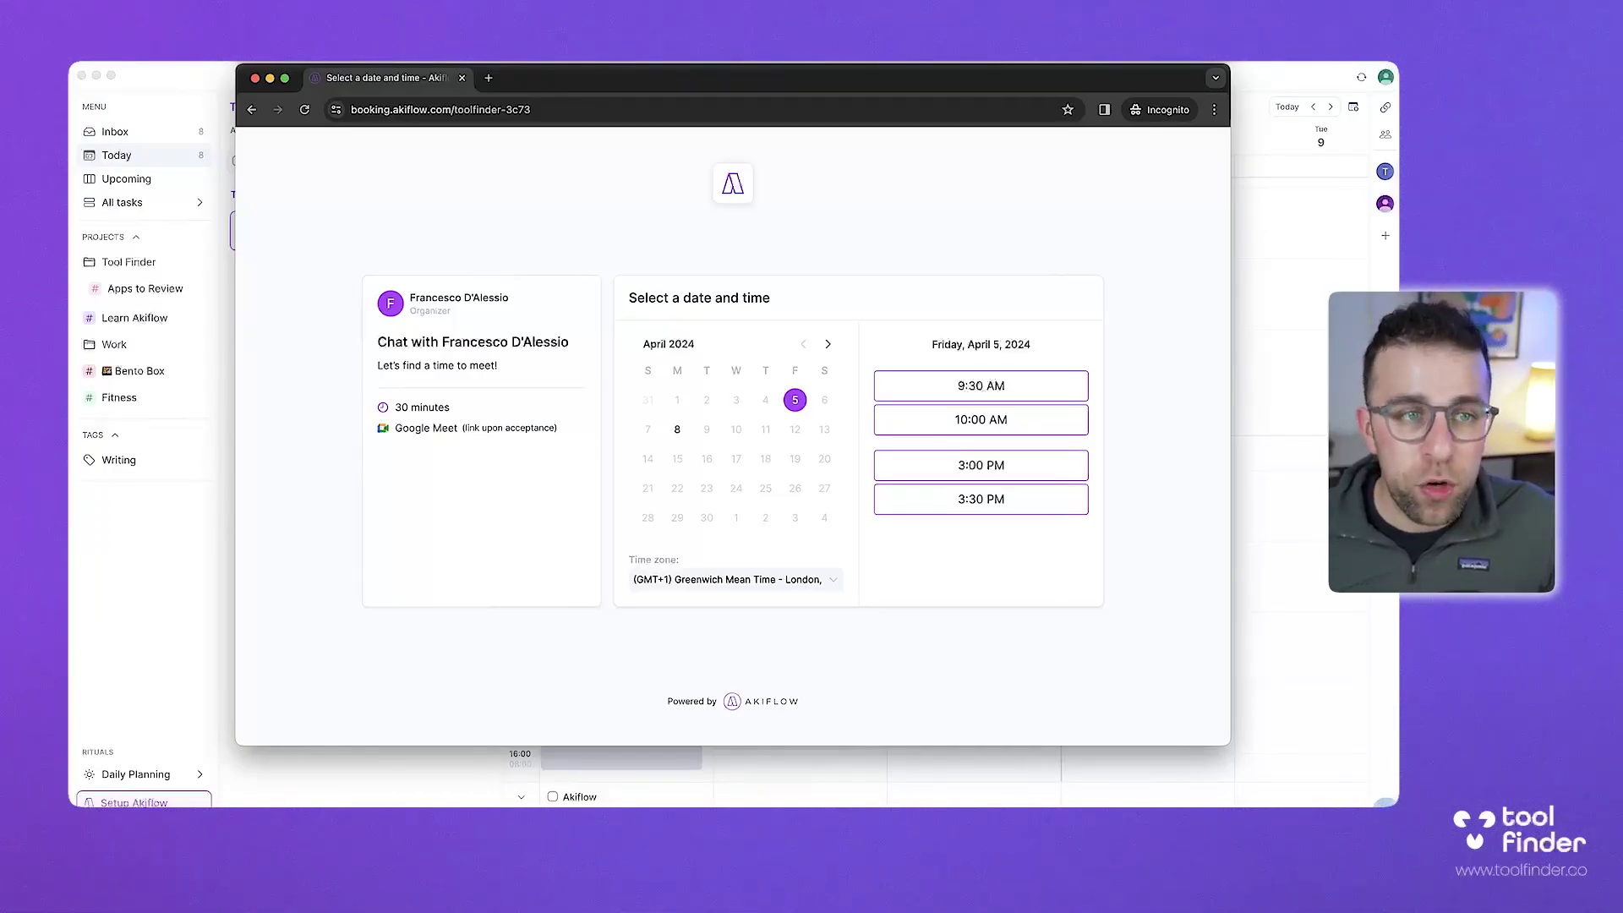
- Close the booking page and review the recurring Friday Office Hours availability across the neighbouring weeks
key(super+w)
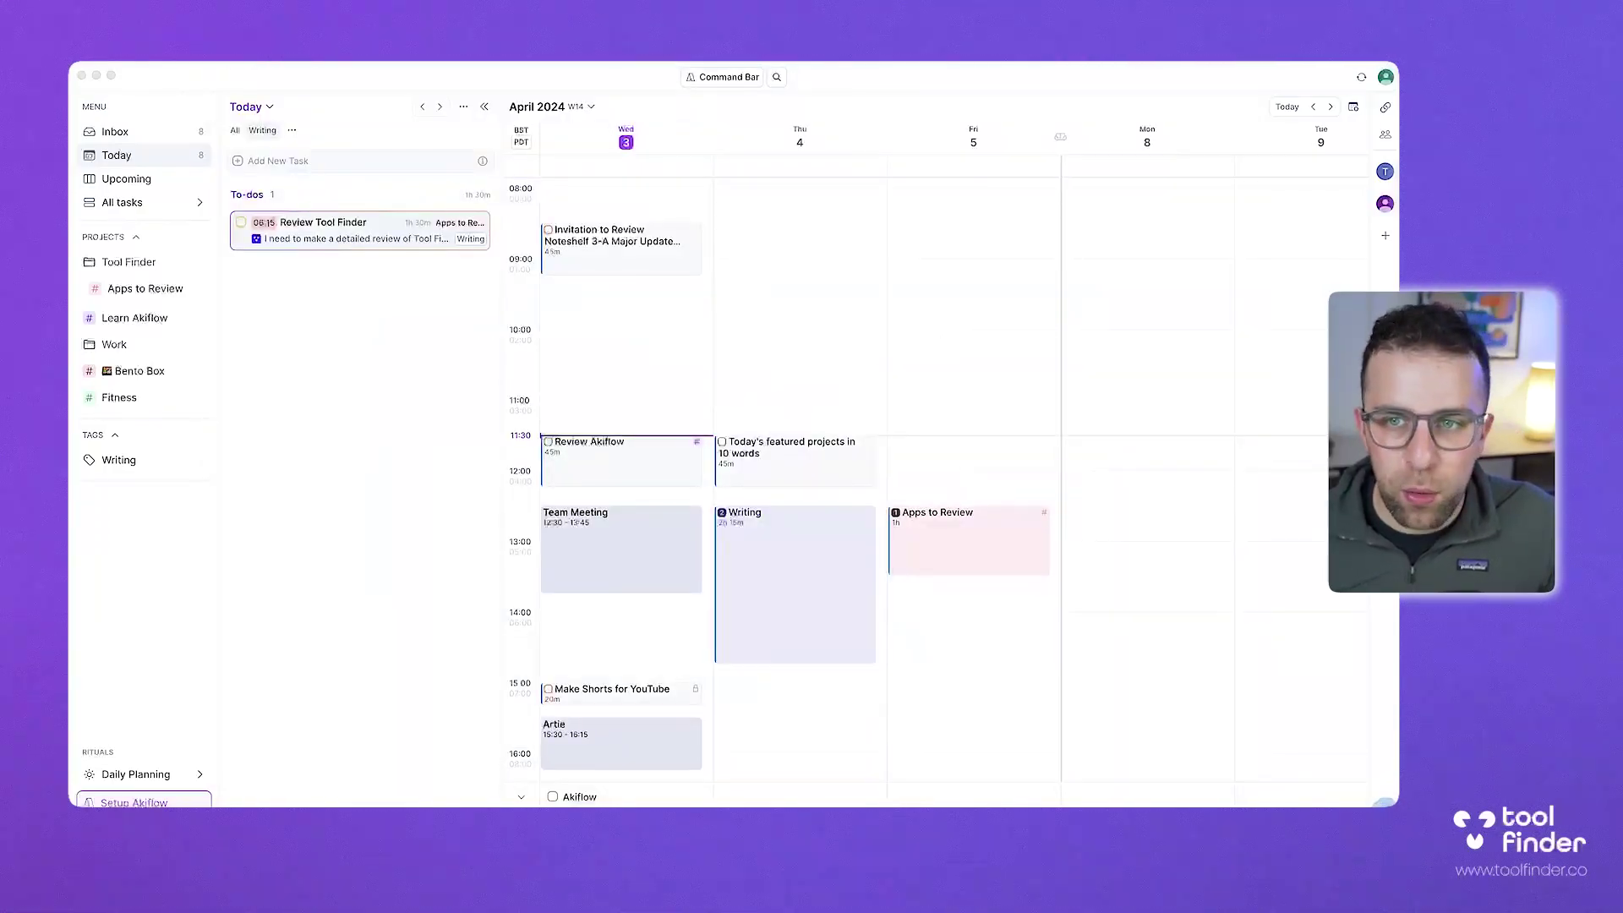
click(1384, 106)
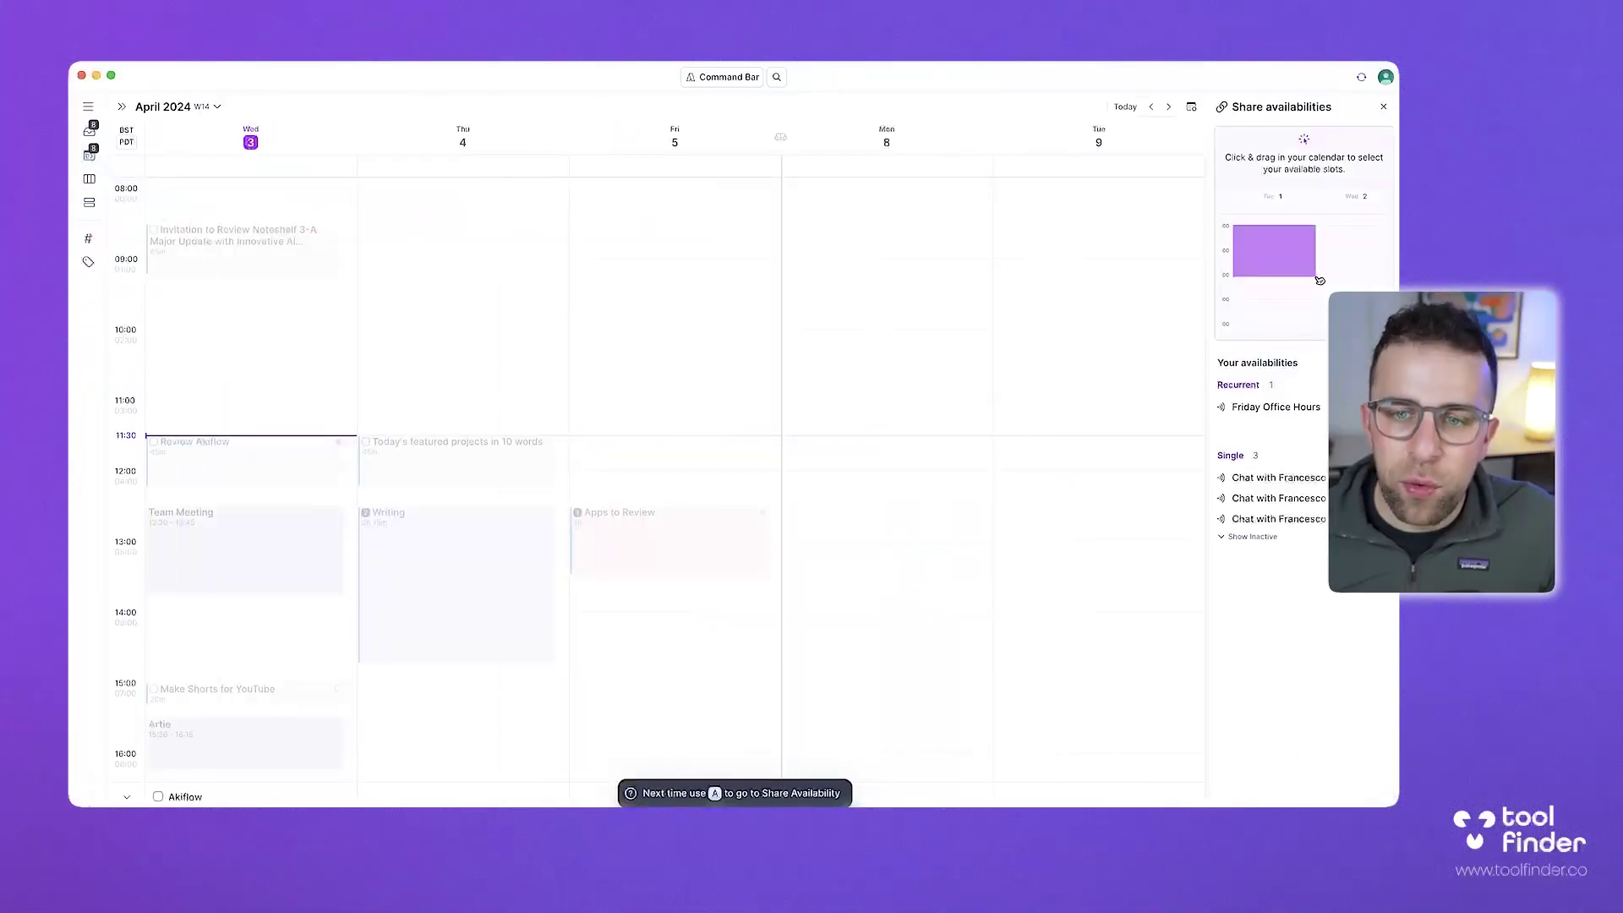
click(1276, 407)
scroll(674, 479, up, 1)
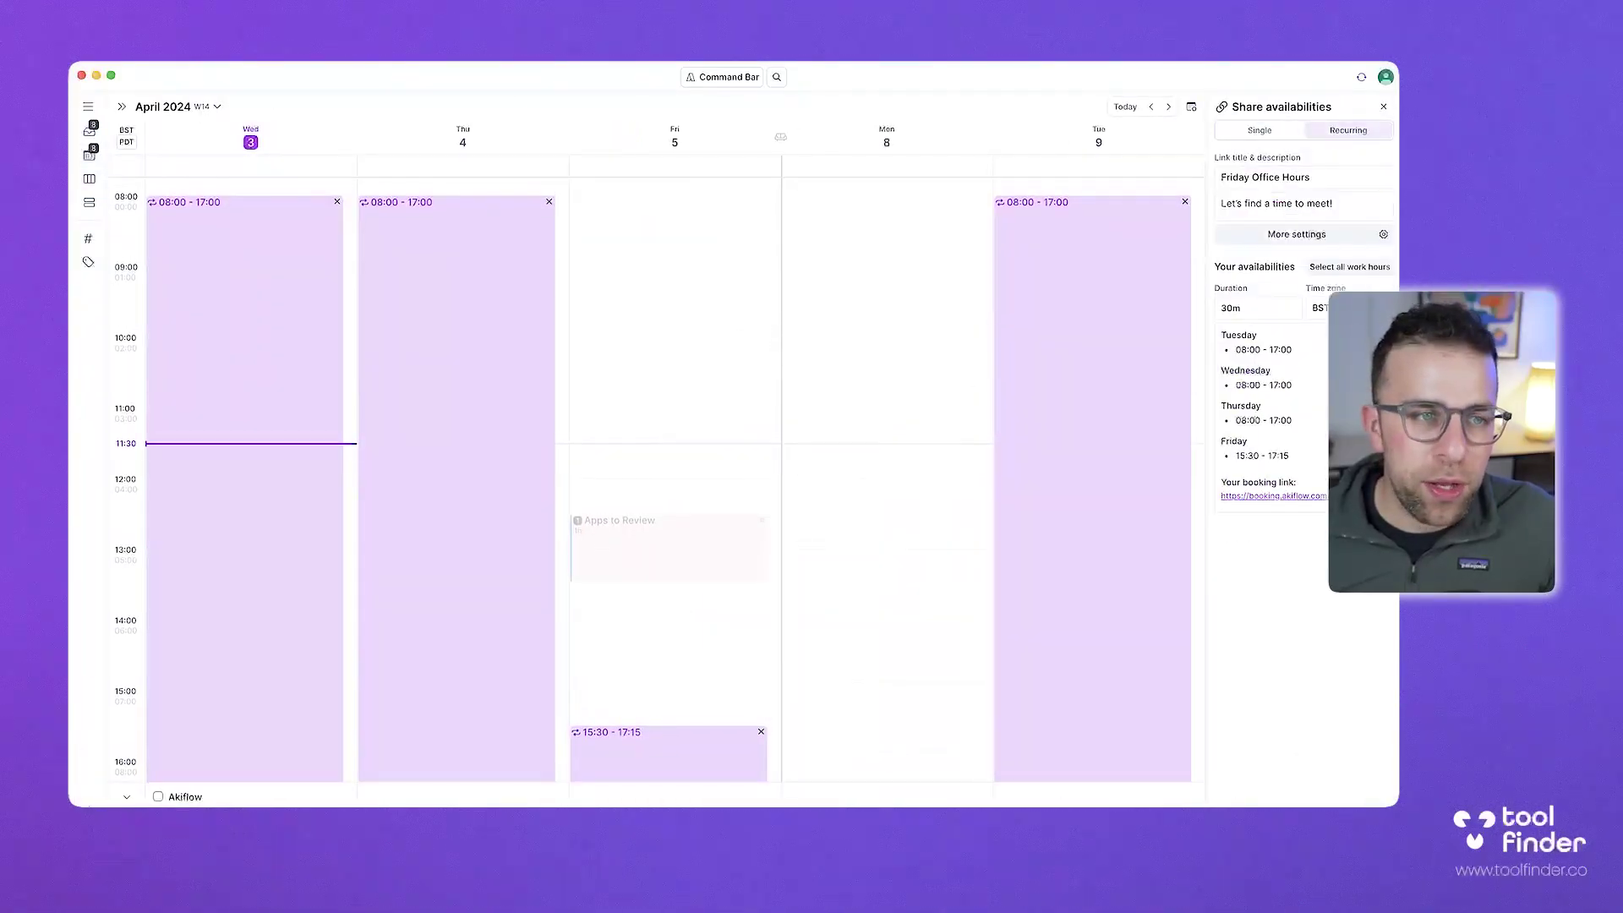
scroll(674, 478, left, 5)
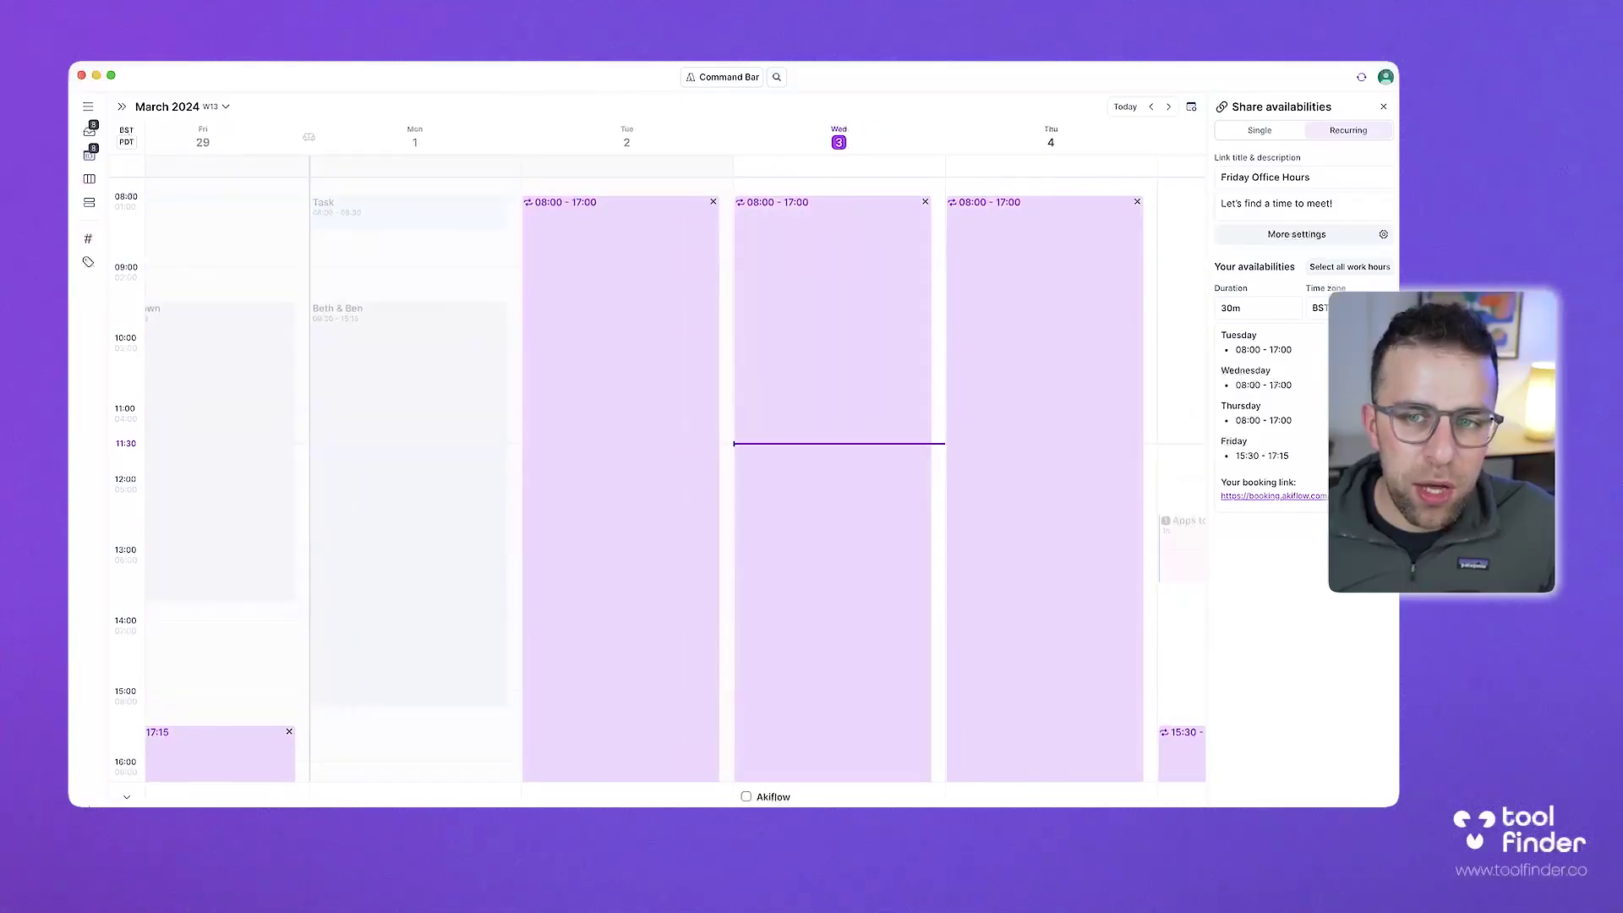
scroll(674, 482, right, 10)
scroll(674, 482, down, 3)
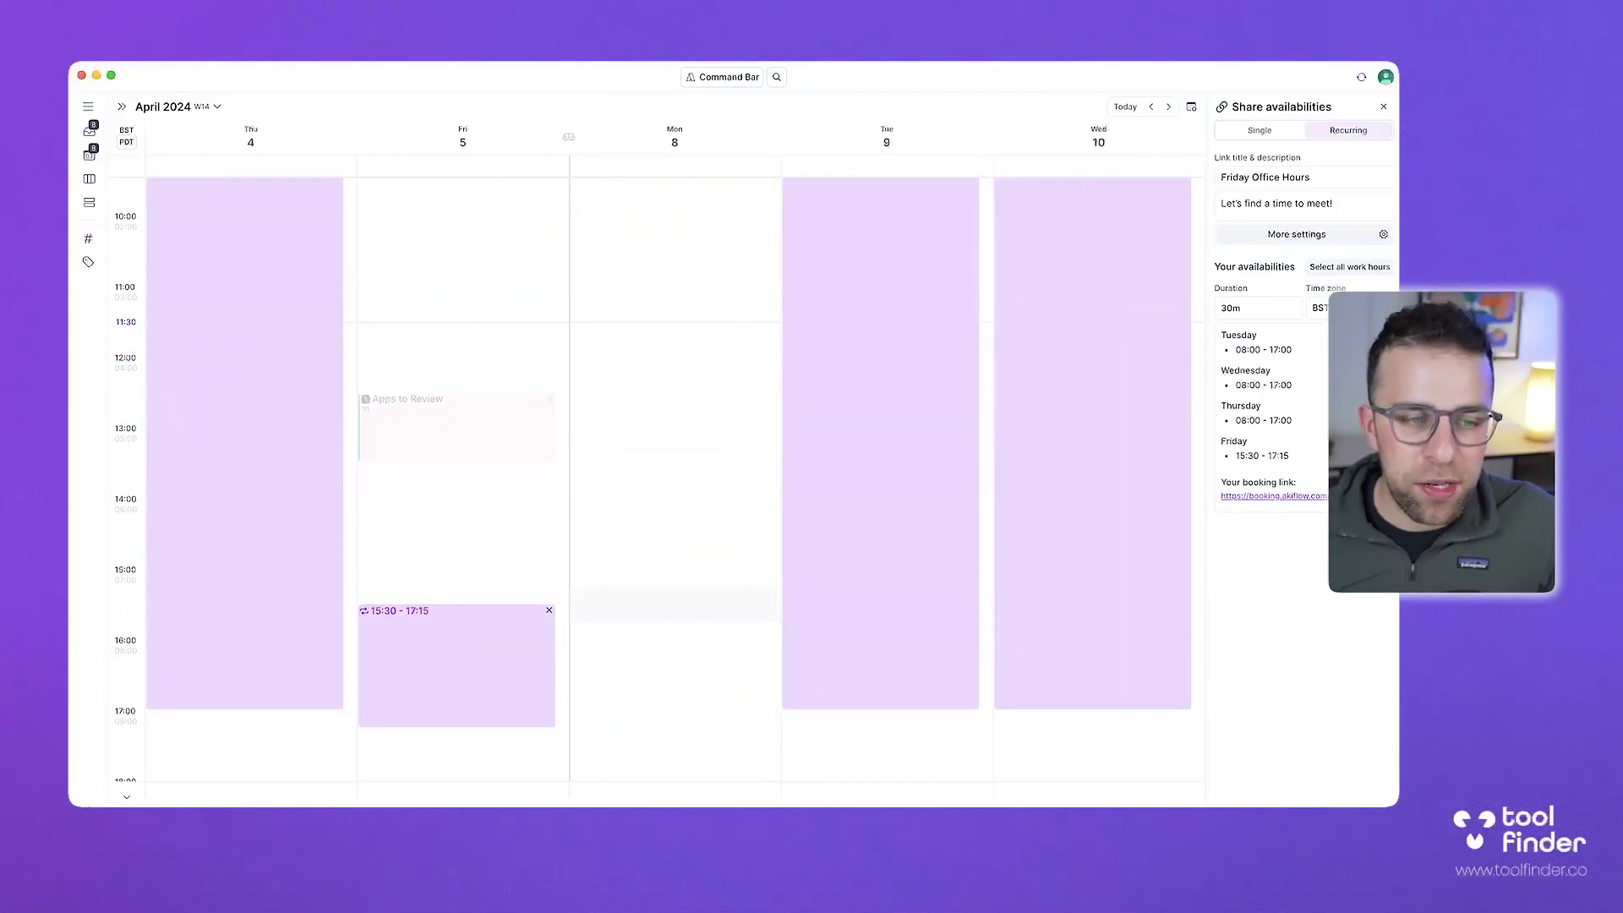
- Load the Friday Office Hours booking page in an incognito Chrome window, check April 10 and April 16 time slots, and close the window
scroll(674, 482, right, 5)
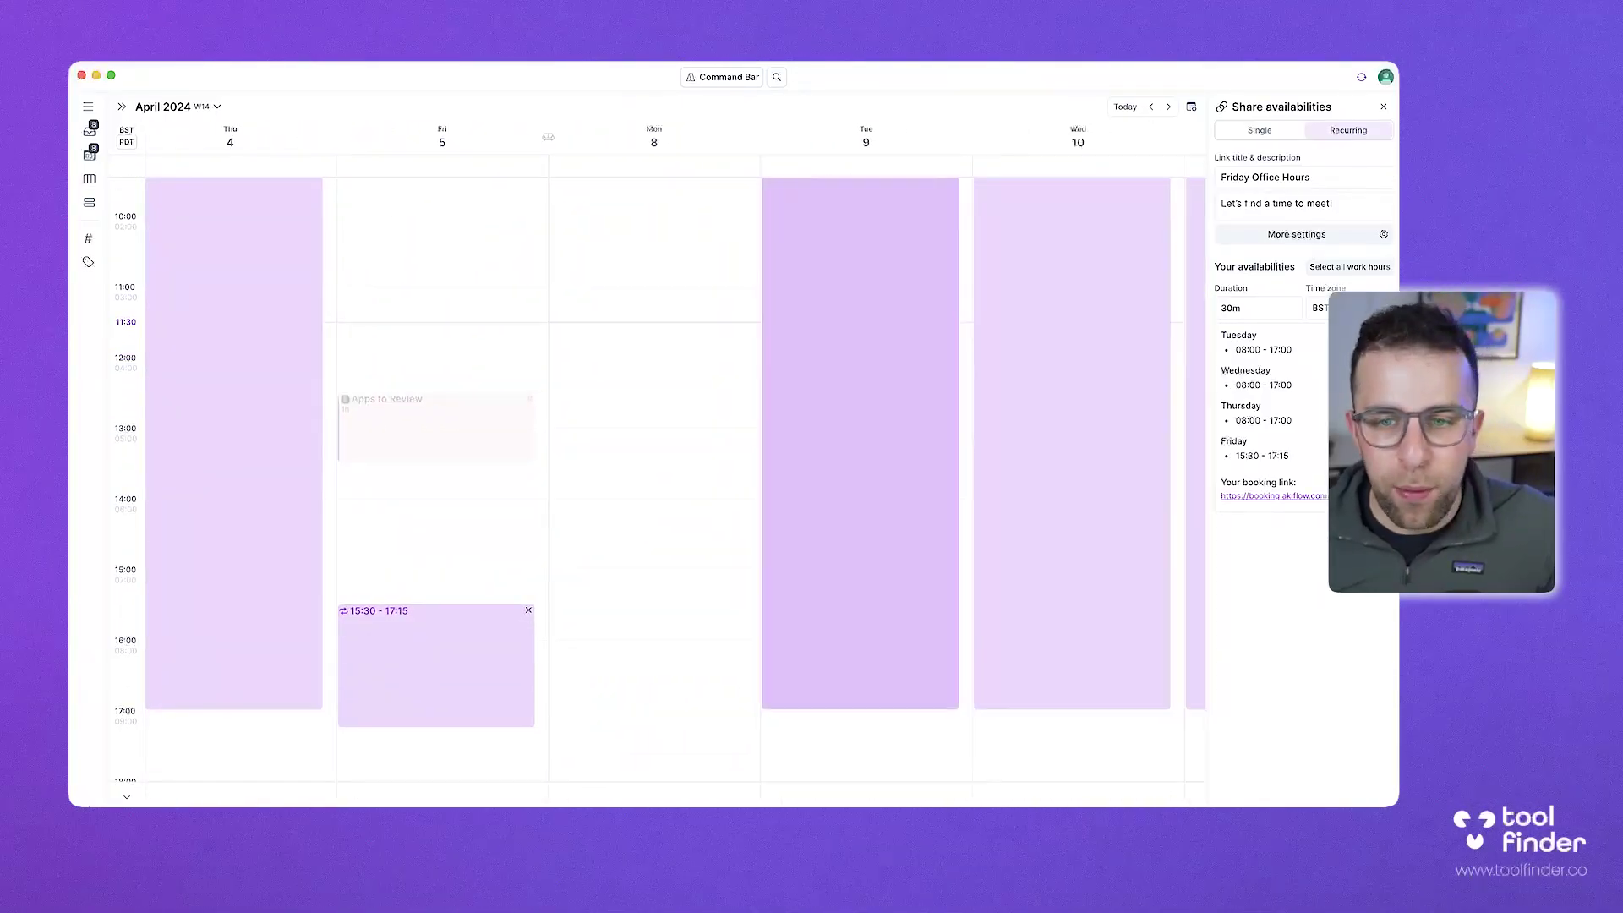
scroll(675, 482, up, 3)
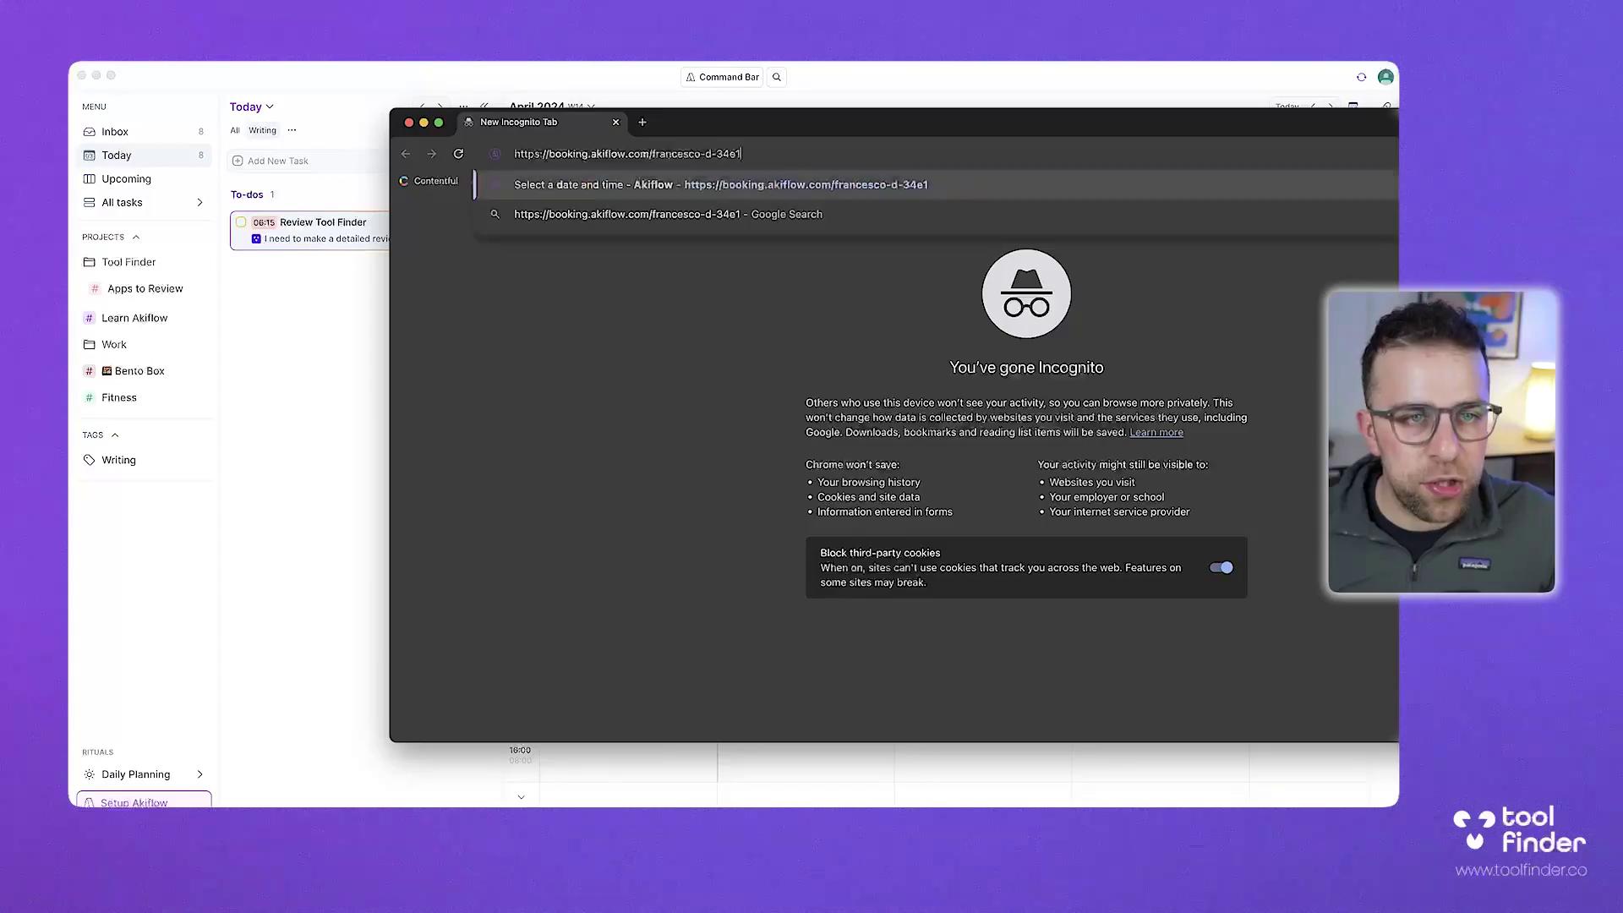
key(Return)
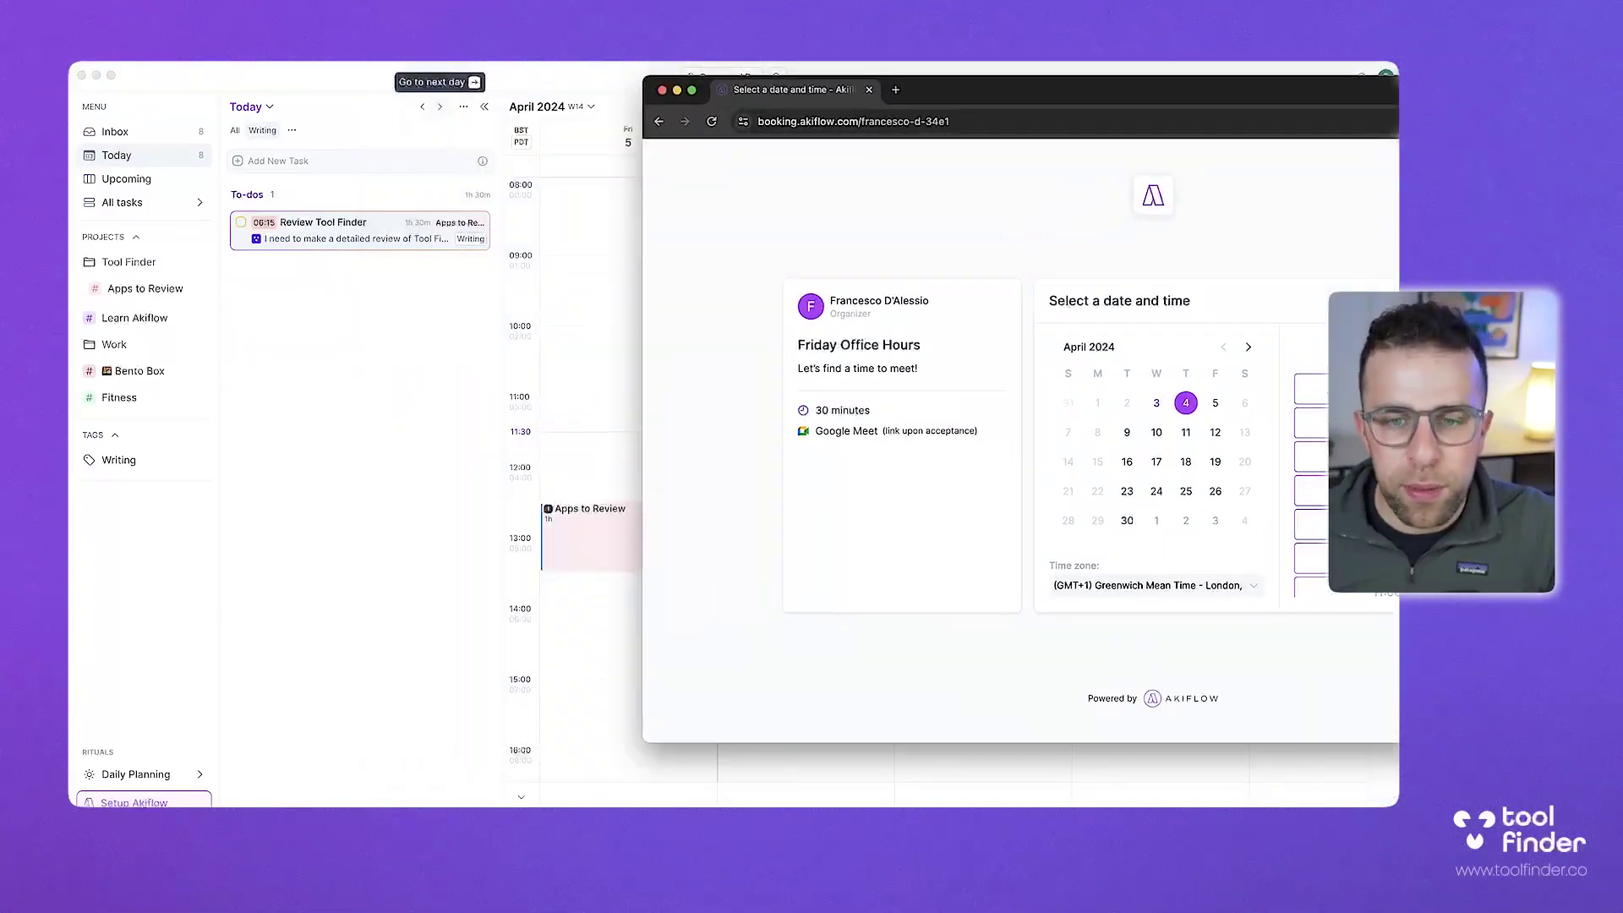
drag(1014, 89, 595, 89)
click(736, 431)
click(707, 461)
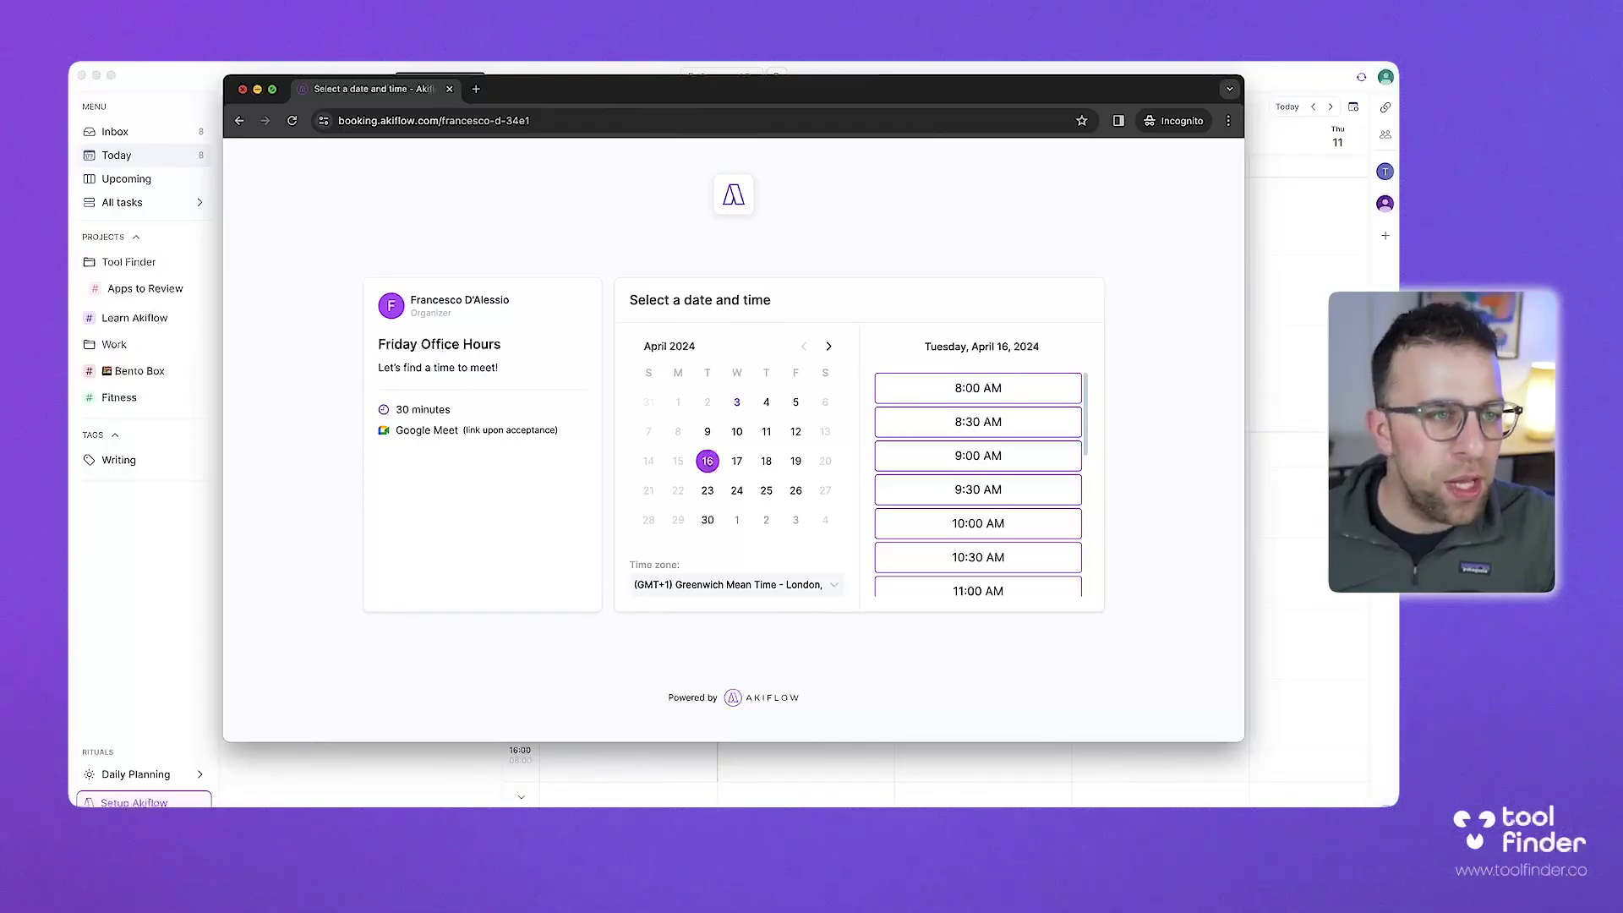
click(243, 89)
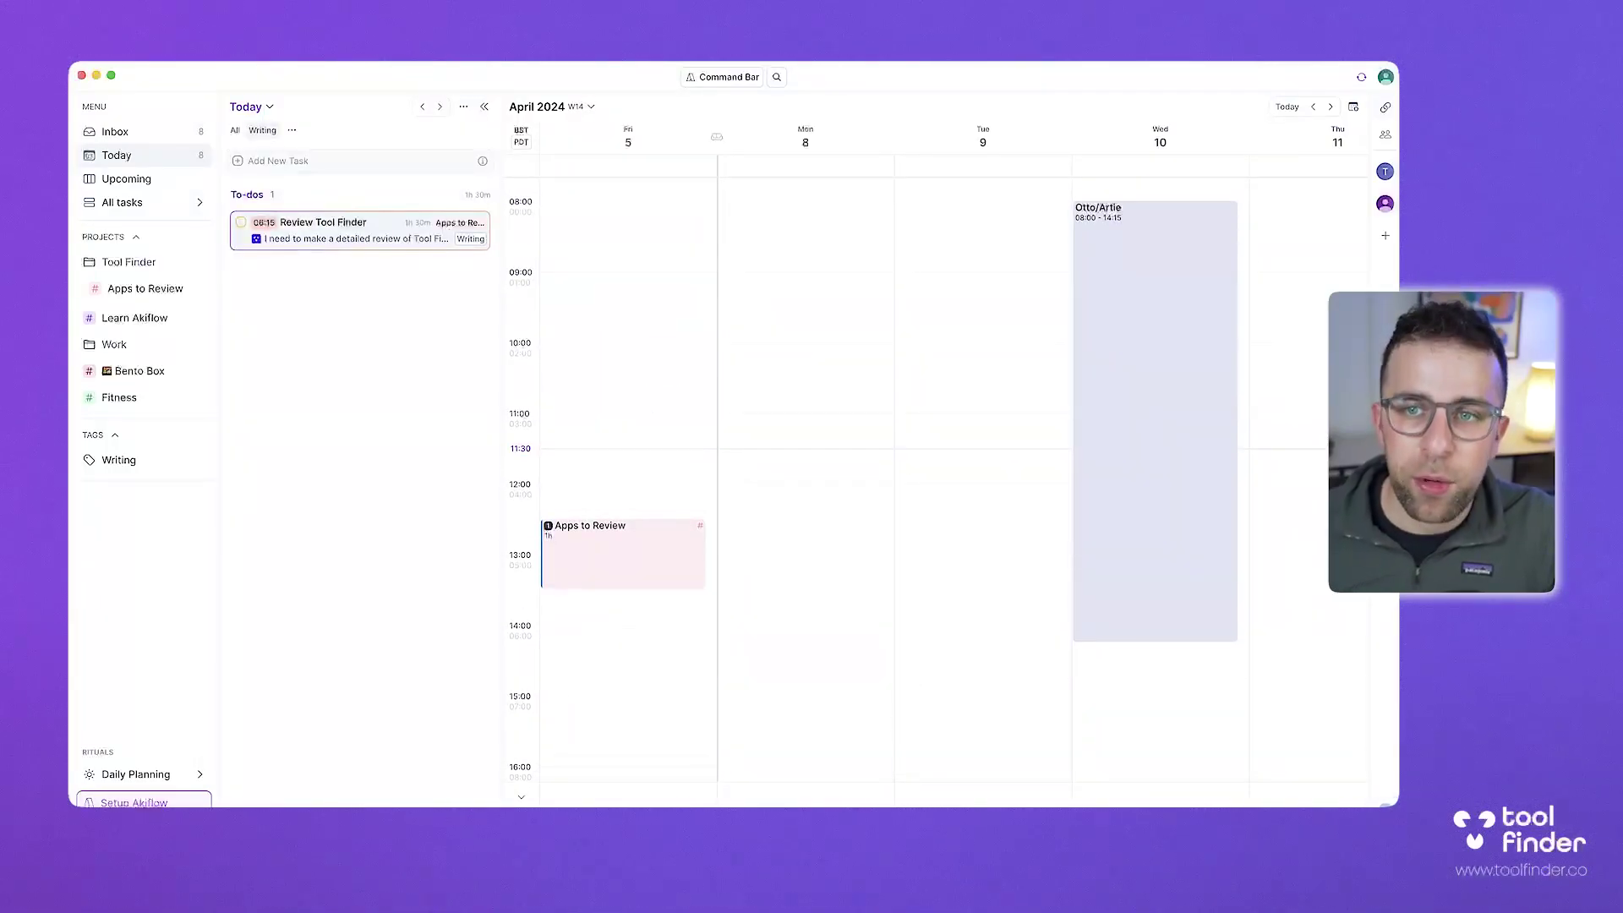
- Bring up the Meet with people search beside the calendar and close it again
click(1384, 108)
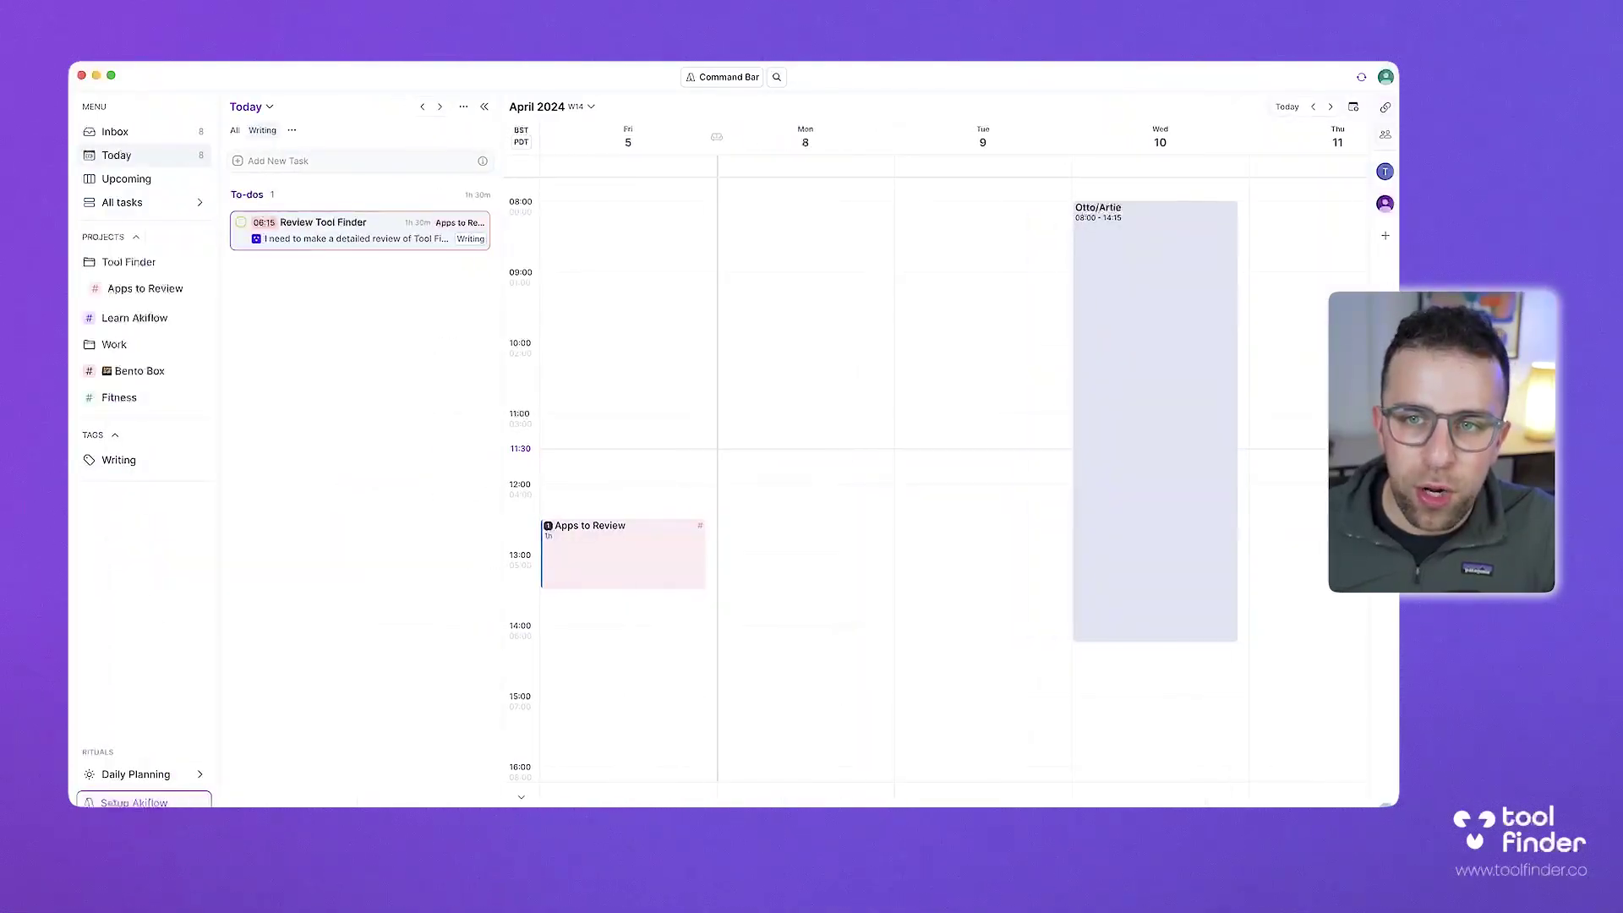
key(shift+m)
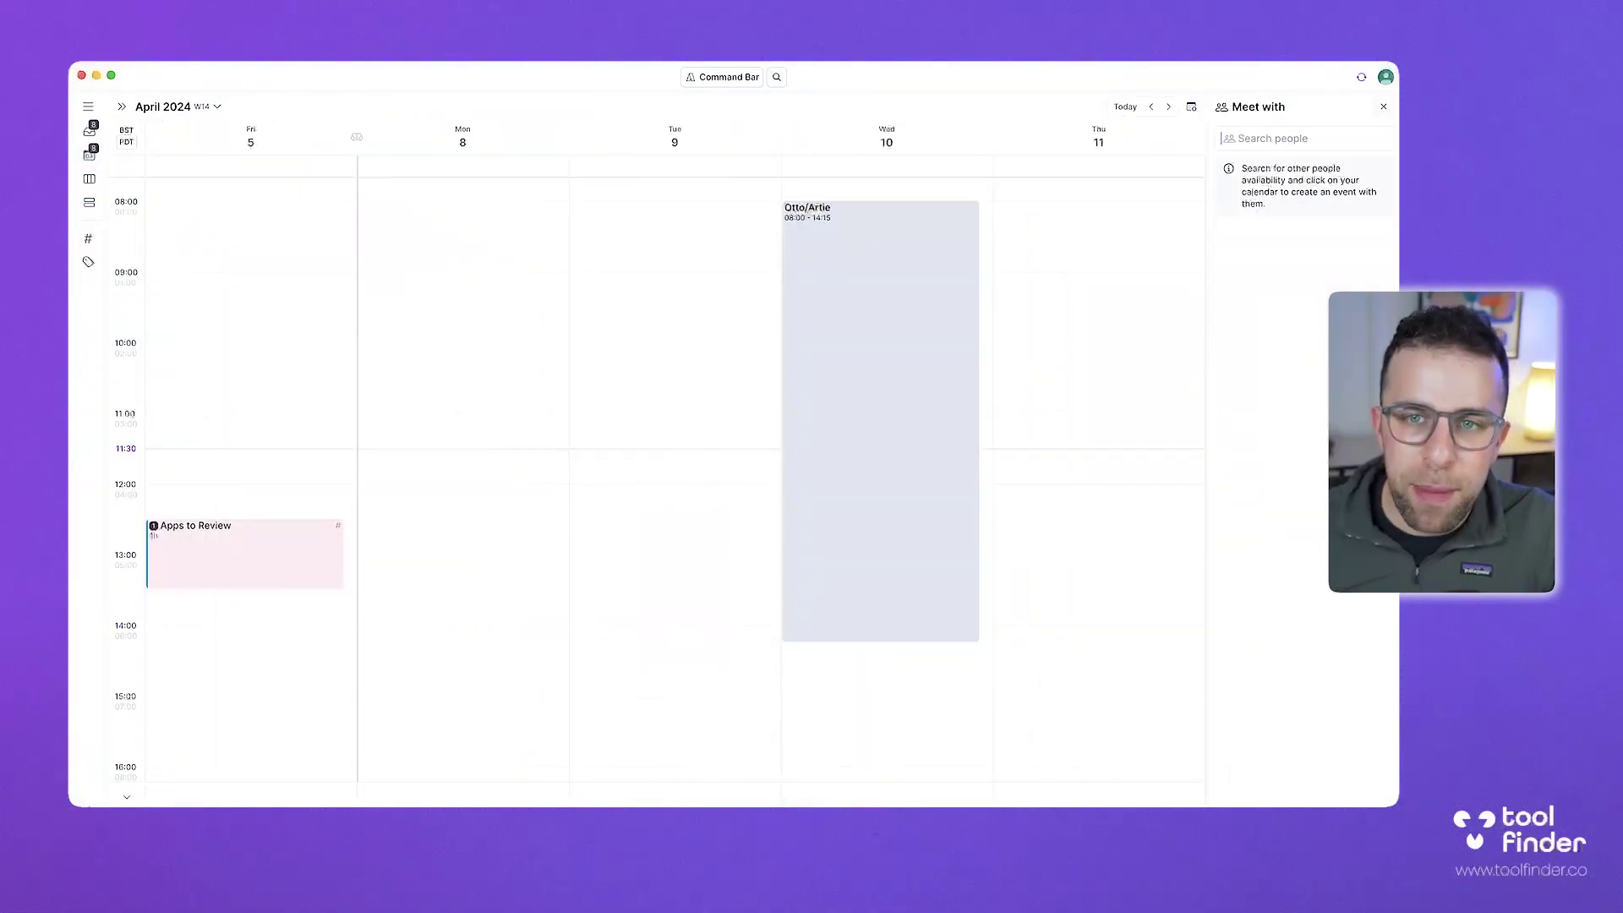
click(1383, 107)
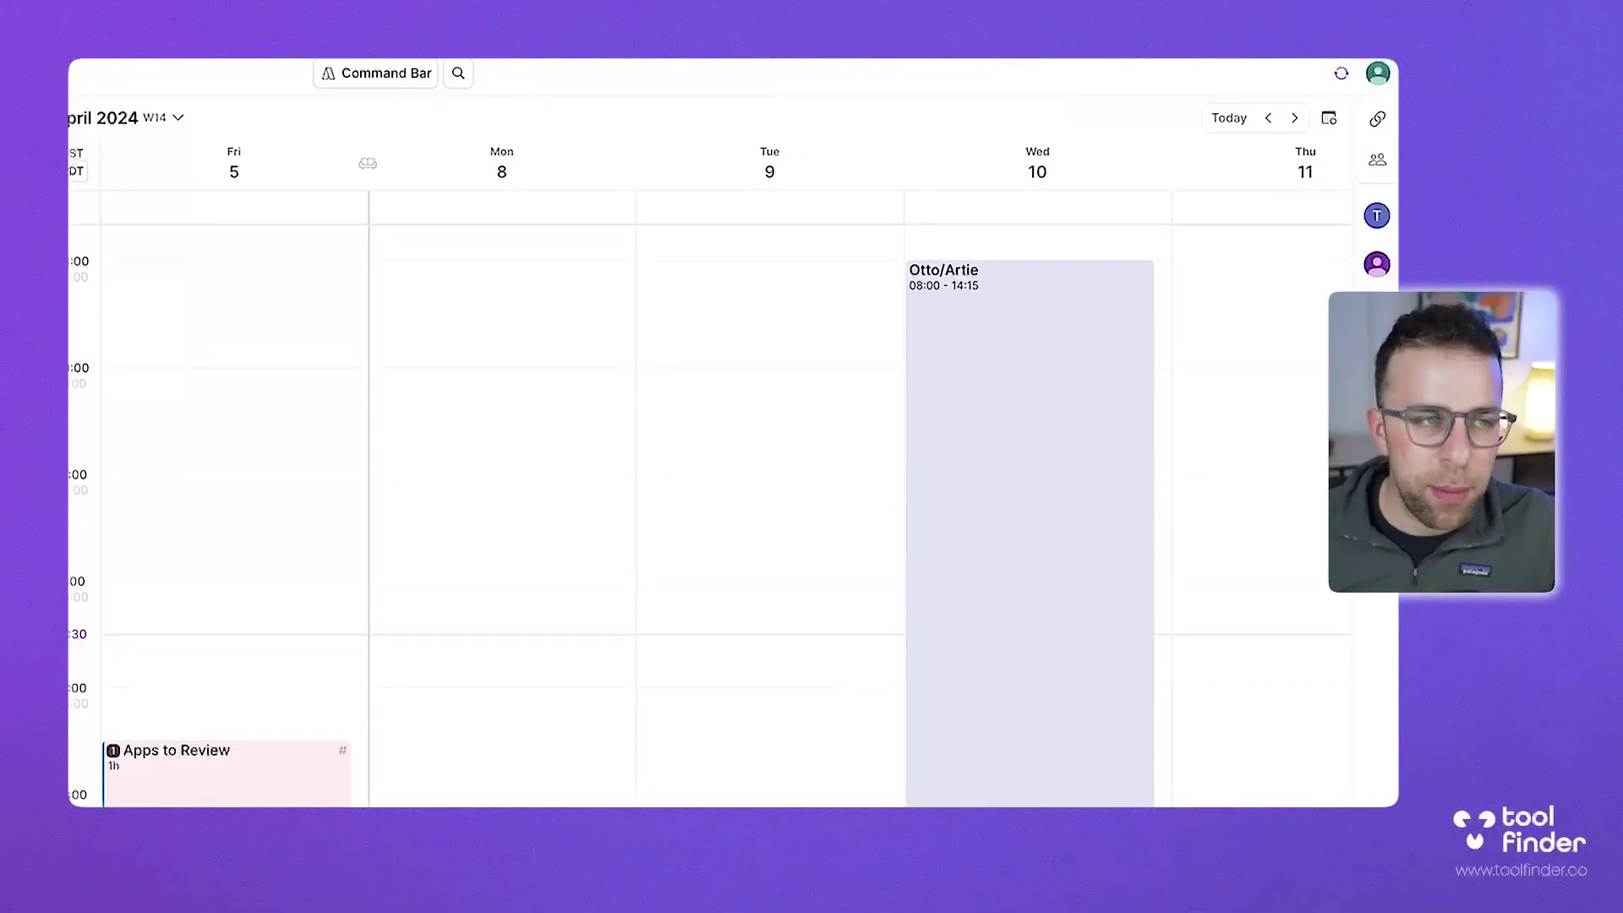
- Review the Calendar, Tasks, Time Slots and Rituals settings and return to the main planning view
click(1377, 72)
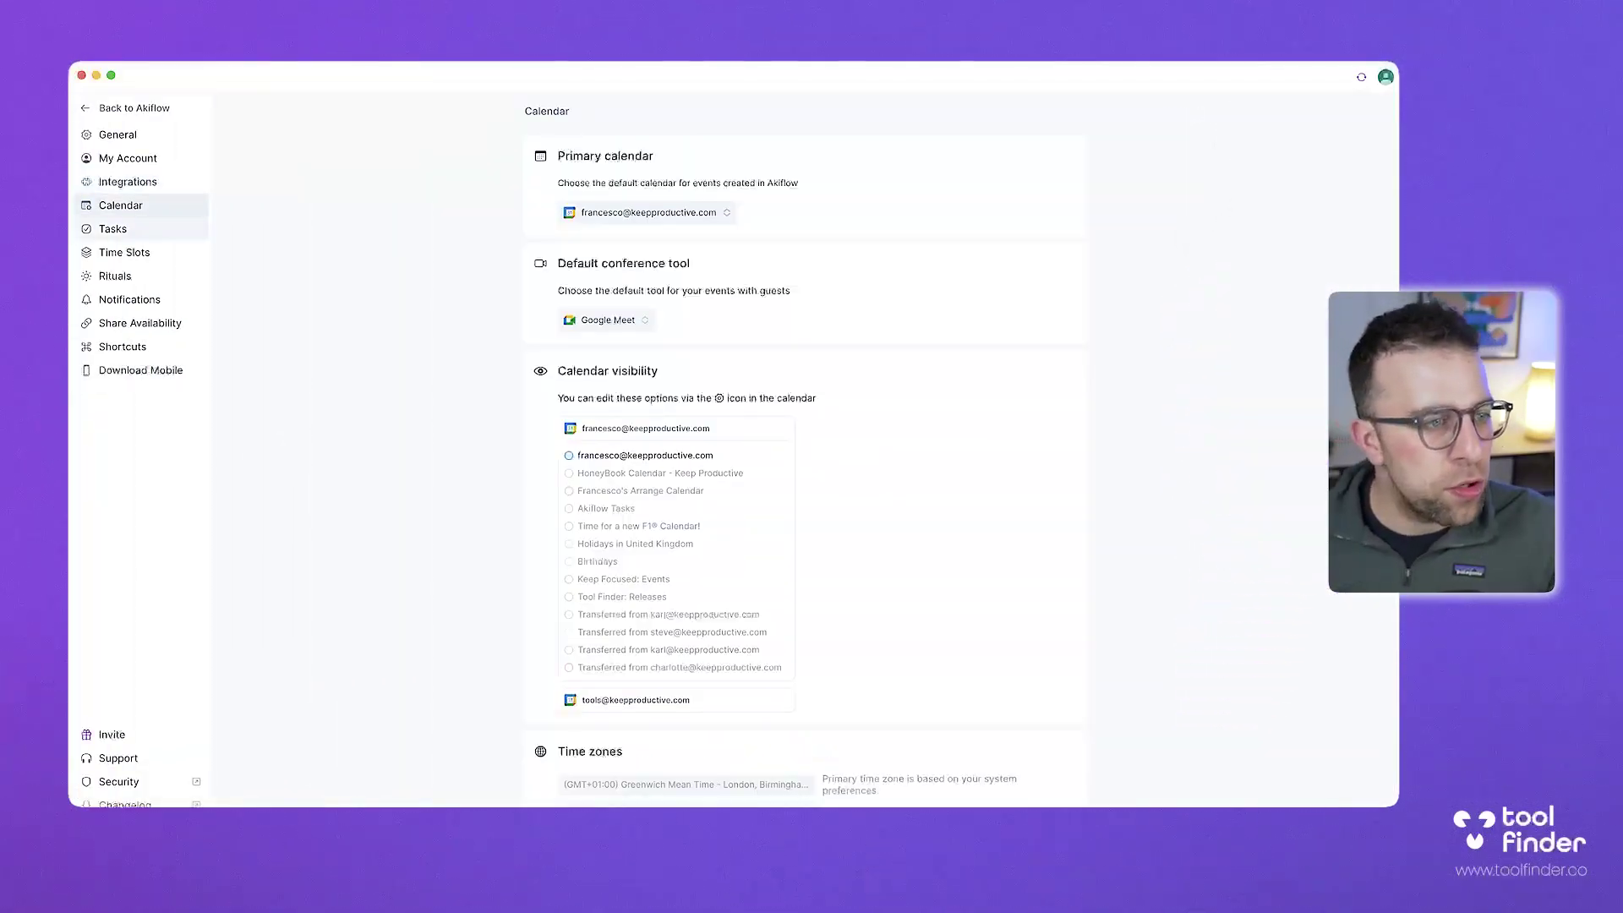
click(112, 229)
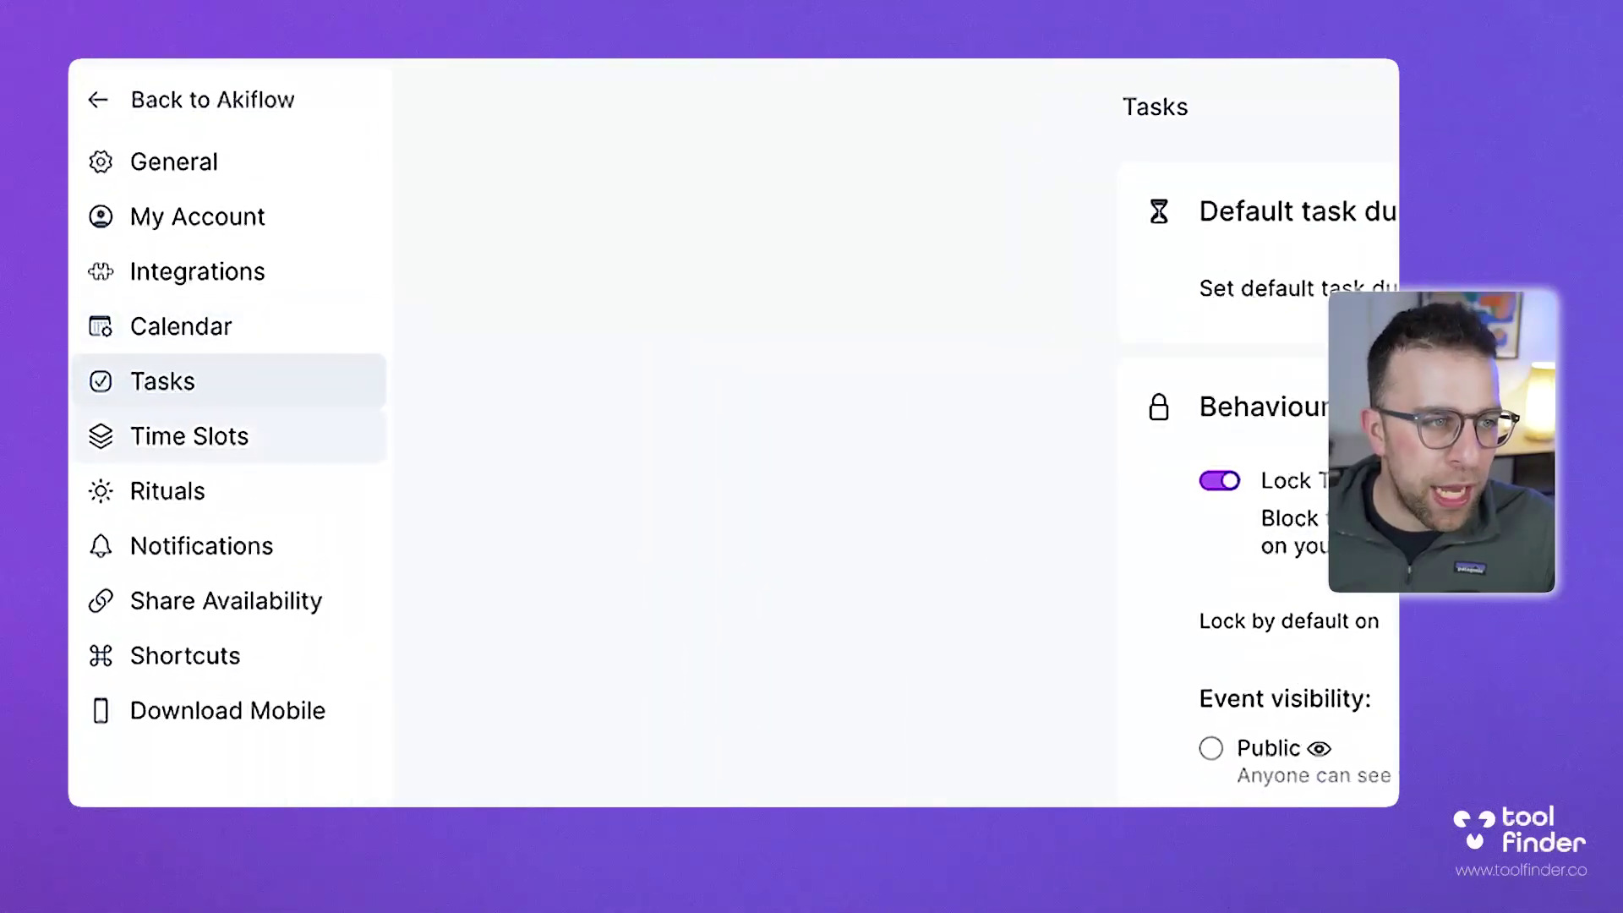
click(190, 436)
click(167, 492)
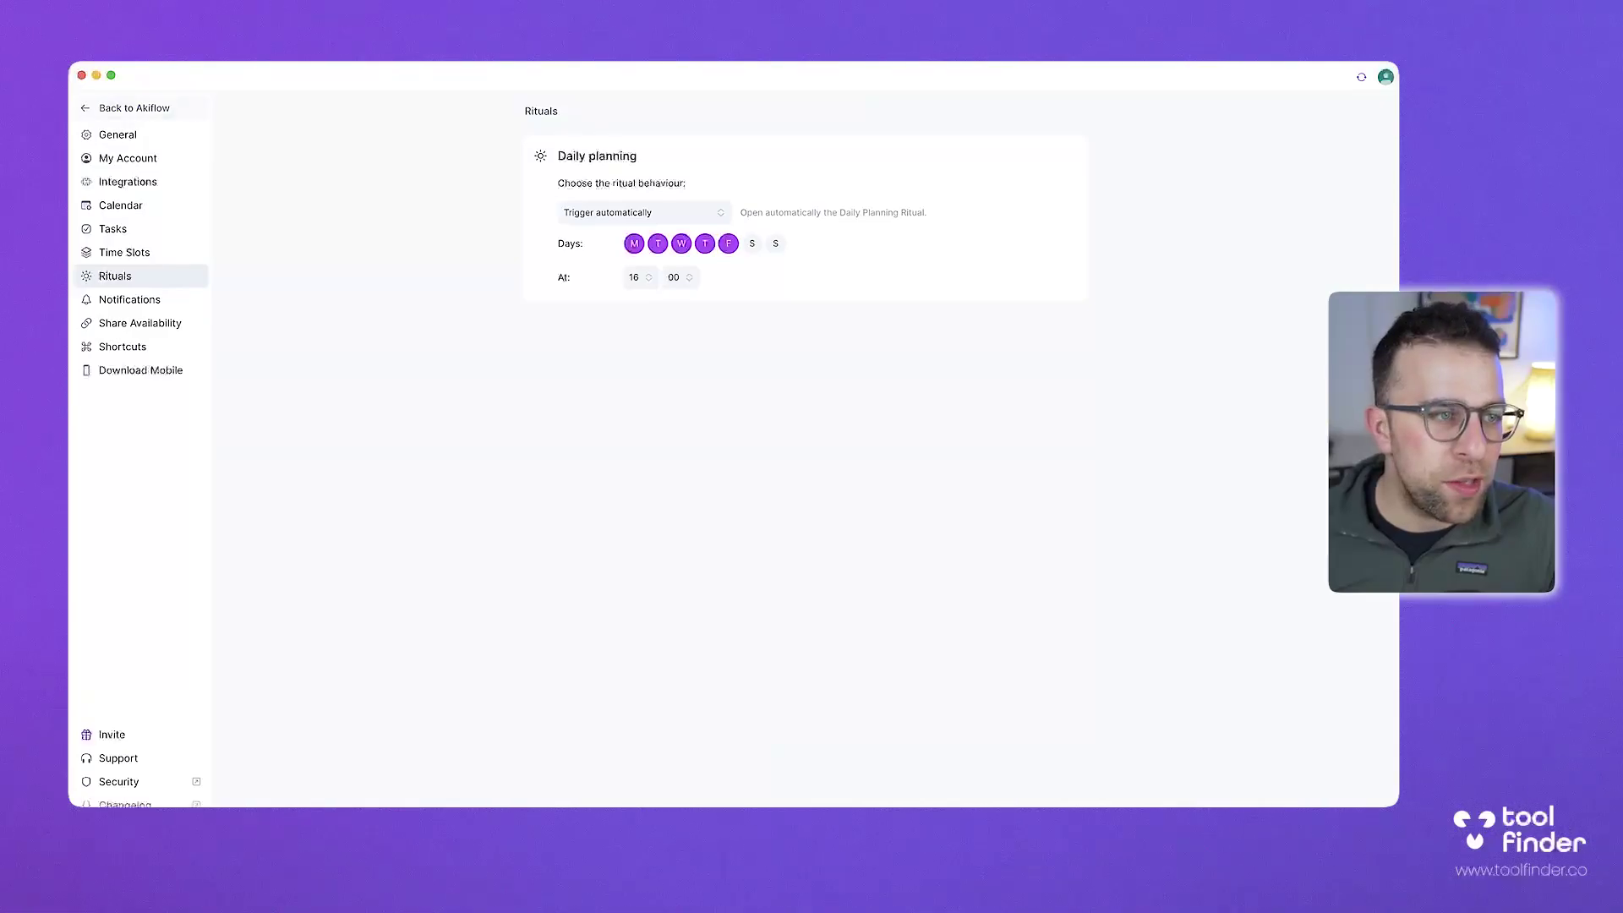
click(134, 107)
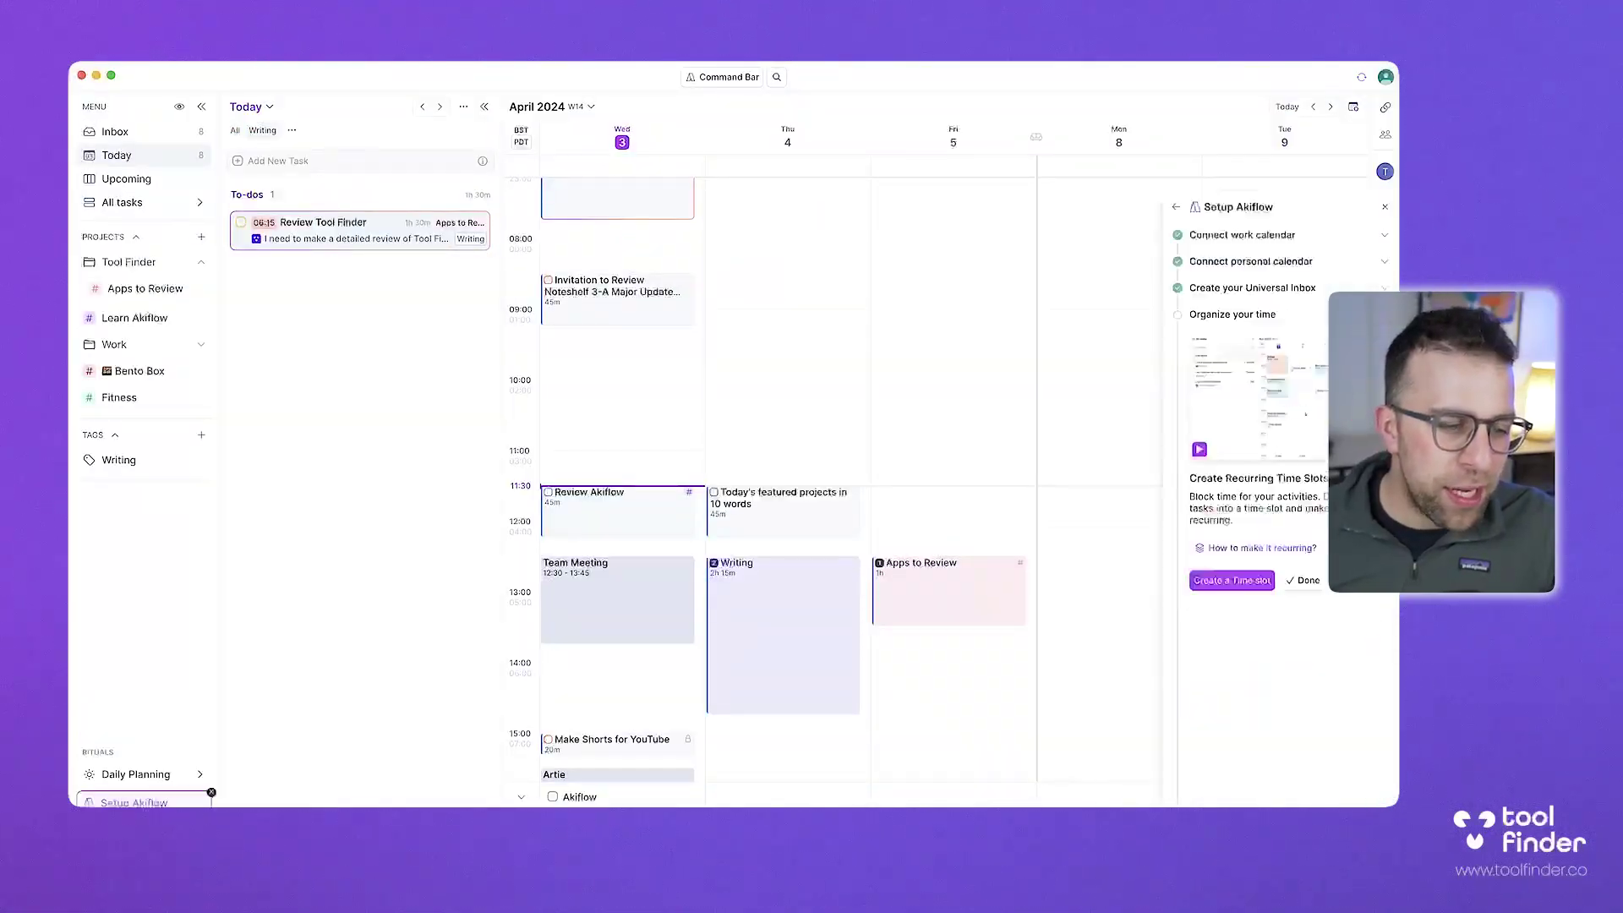
- Visit Daily Planning and filter the list of all tasks to Snoozed
click(144, 775)
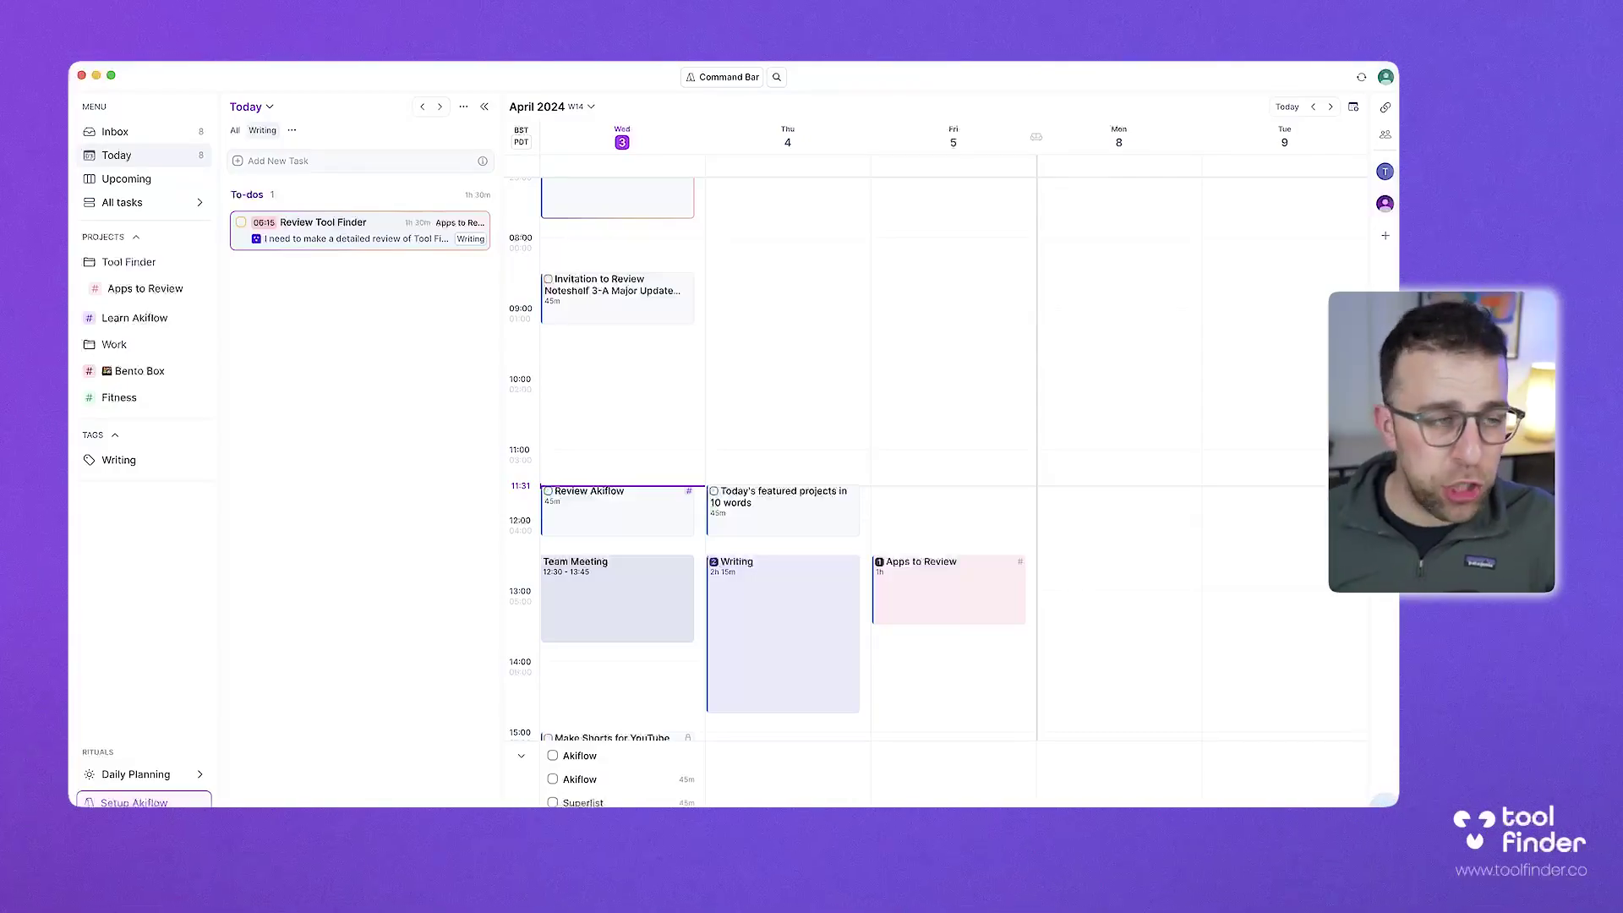
click(200, 202)
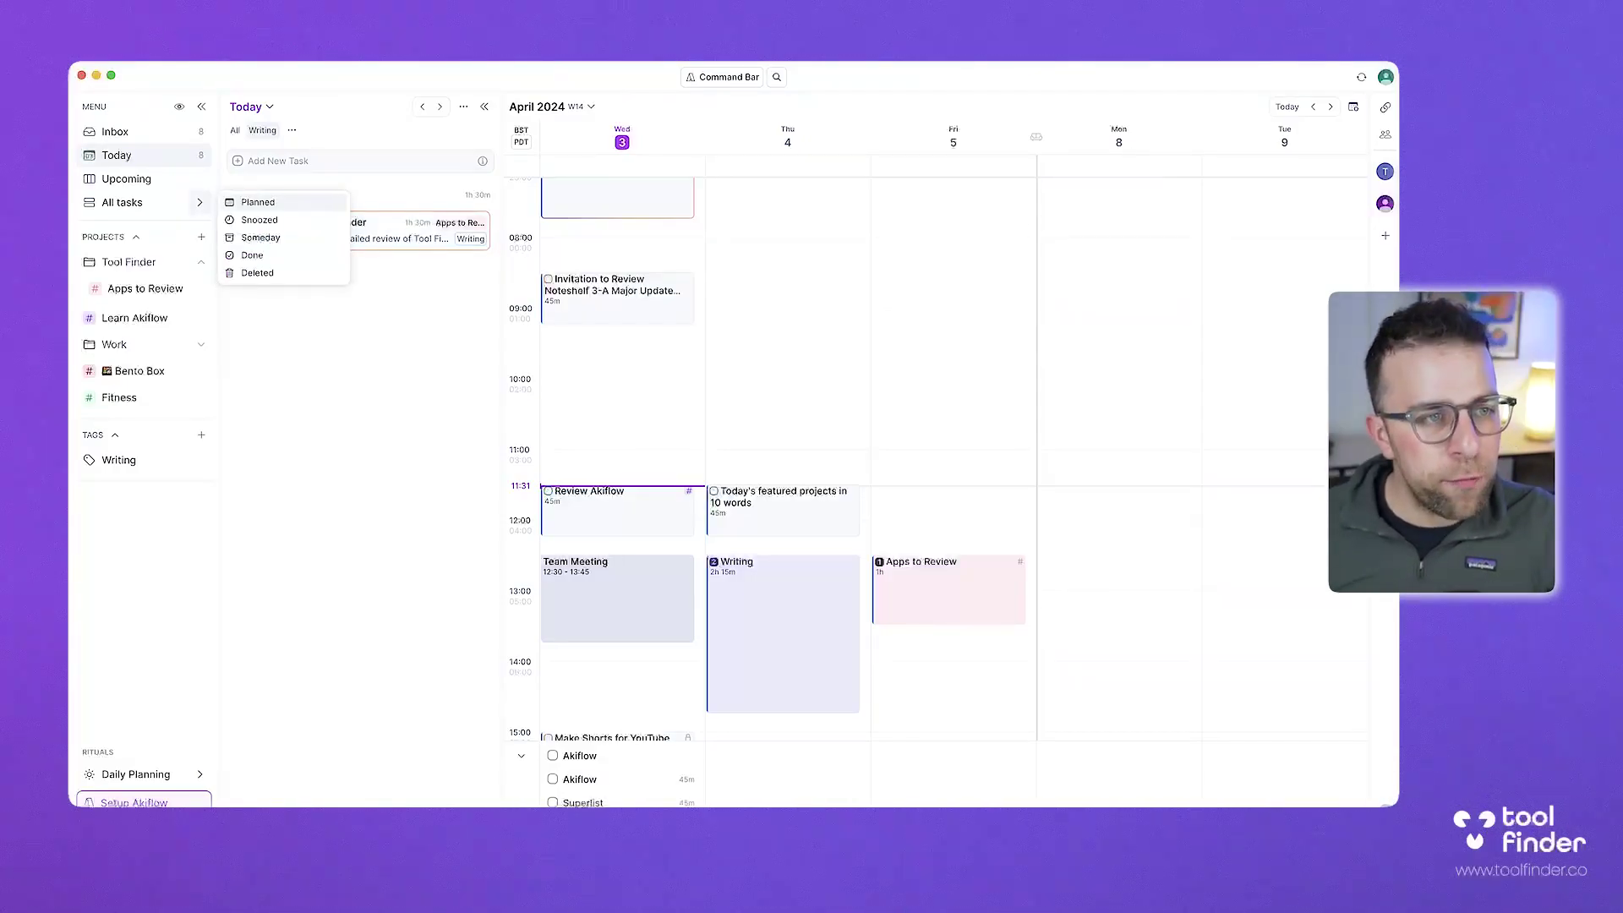
click(258, 220)
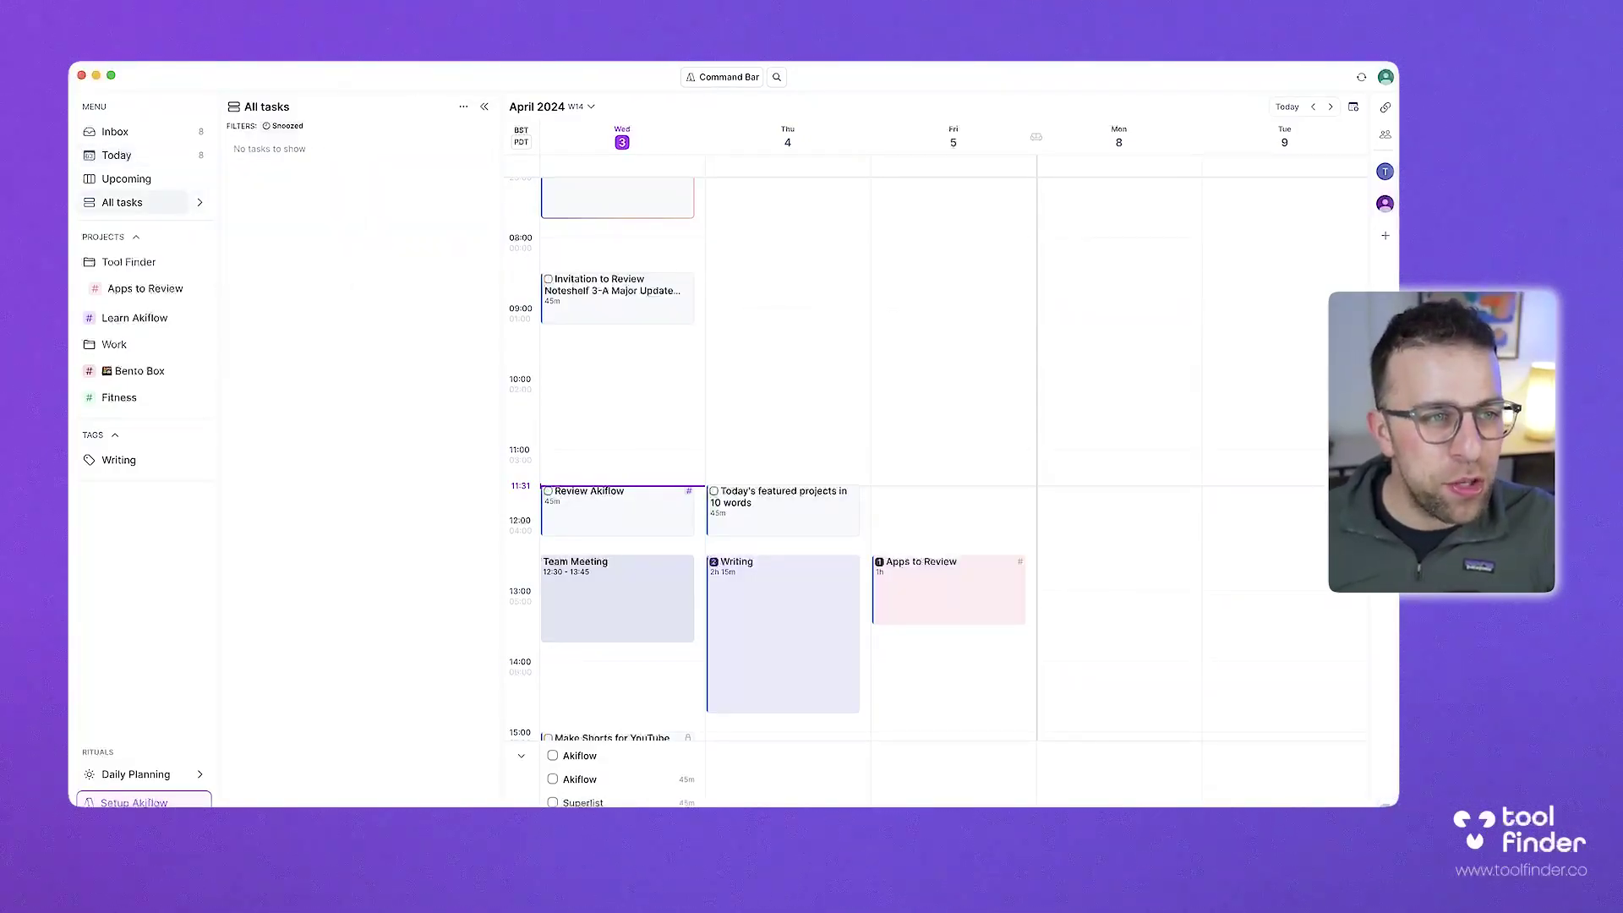
- Snooze today's Review Tool Finder task until tomorrow and show it in the Snoozed task list
click(117, 154)
right_click(367, 231)
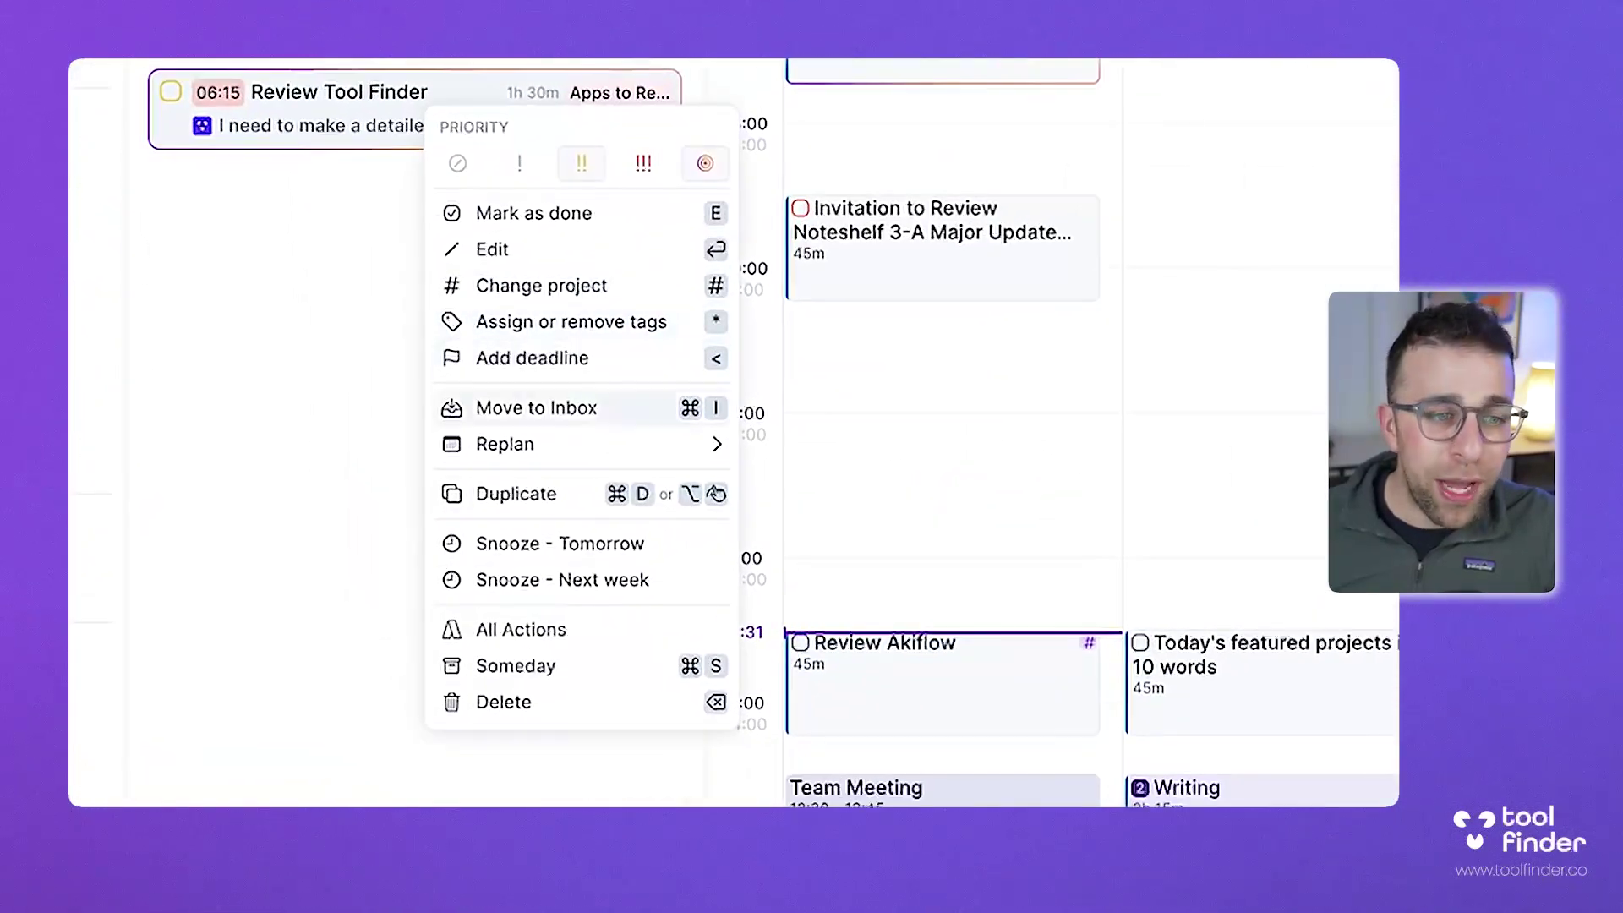
click(541, 544)
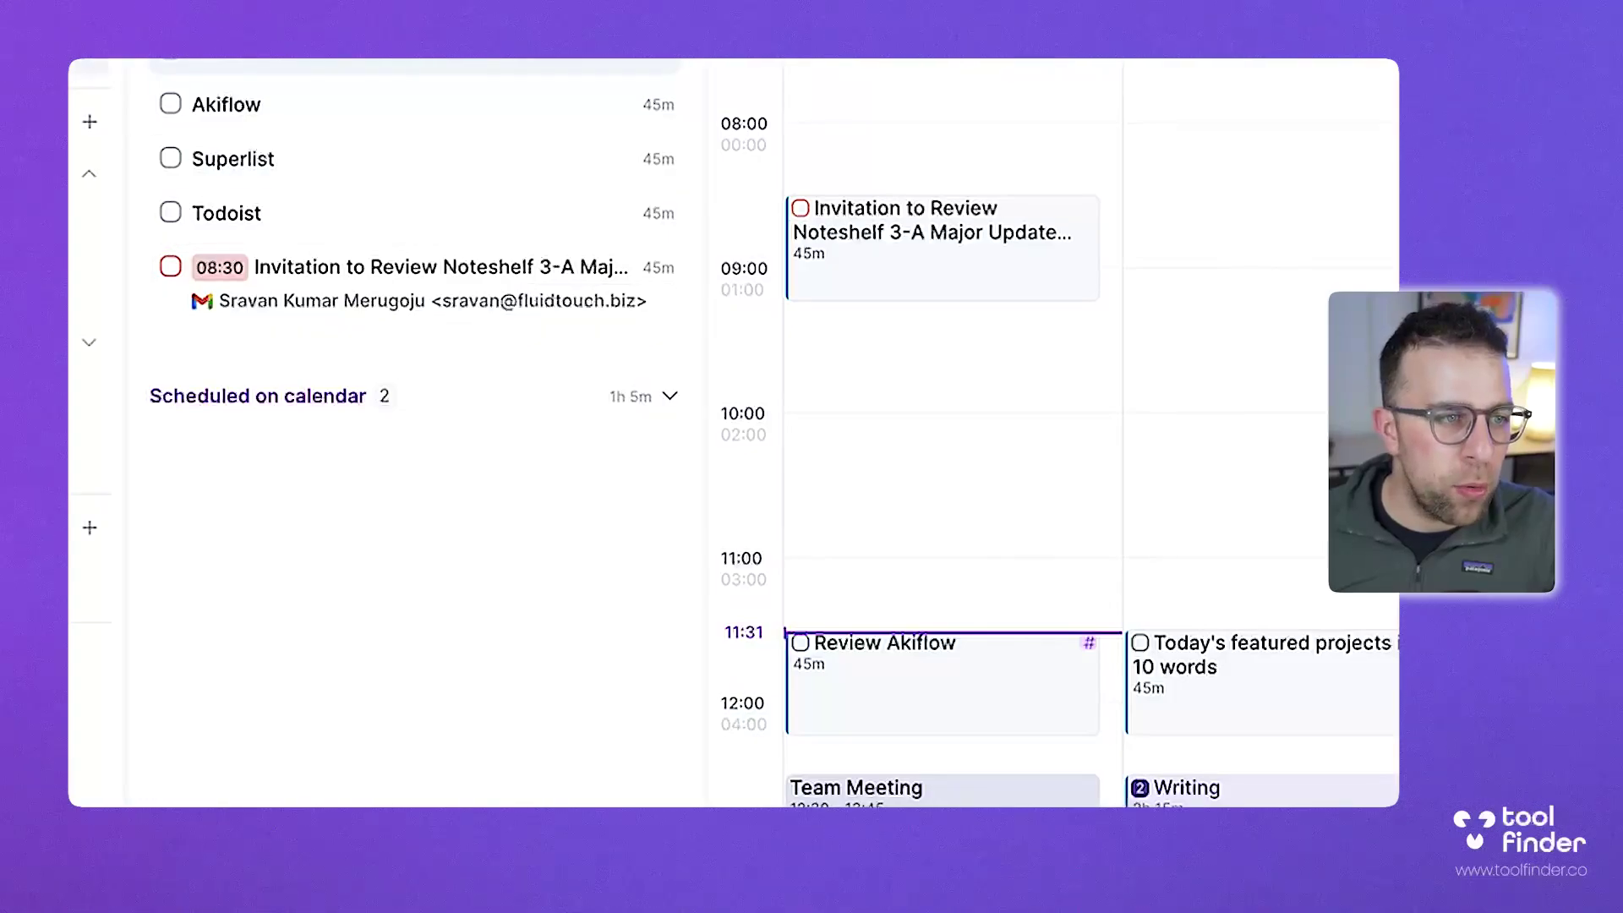
mouse_move(87, 239)
click(207, 275)
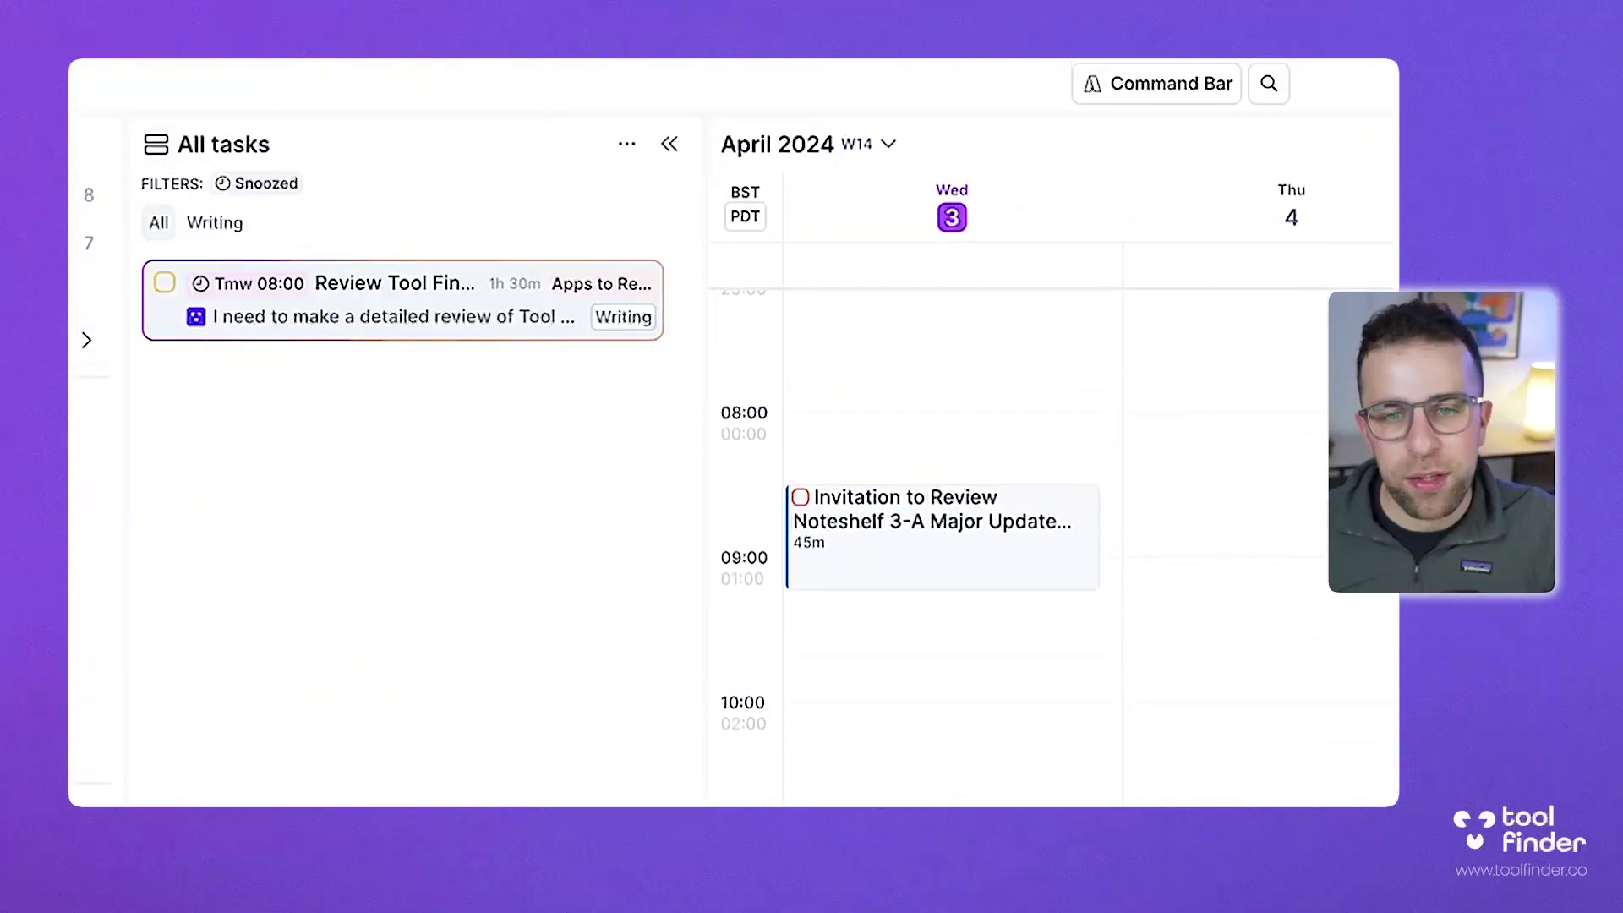